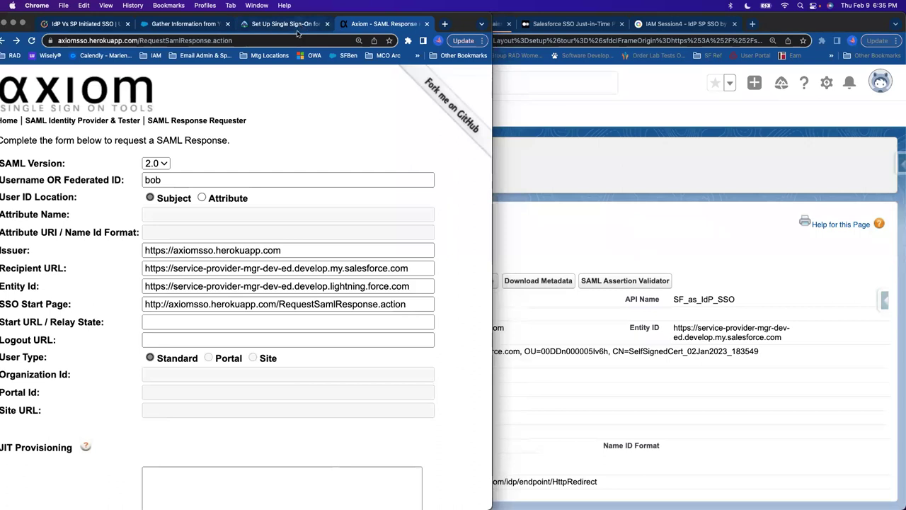
- Read the Trailhead single sign-on module down to 'Step 1: Create a Federation ID', then return to Salesforce
{"action": "left_click_drag", "start_coordinate": [27, 183], "coordinate": [320, 183]}
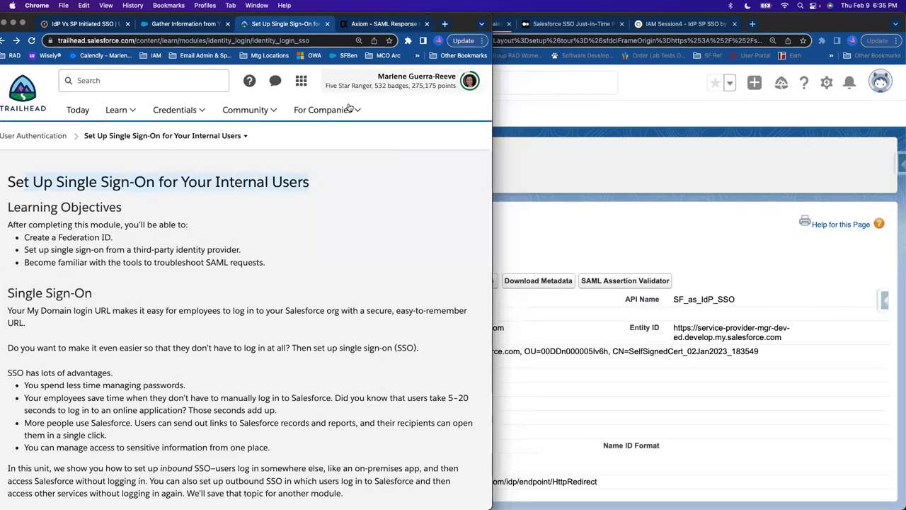
{"action": "left_click_drag", "start_coordinate": [460, 22], "coordinate": [472, 22]}
{"action": "scroll", "coordinate": [350, 288], "scroll_direction": "down", "scroll_amount": 5}
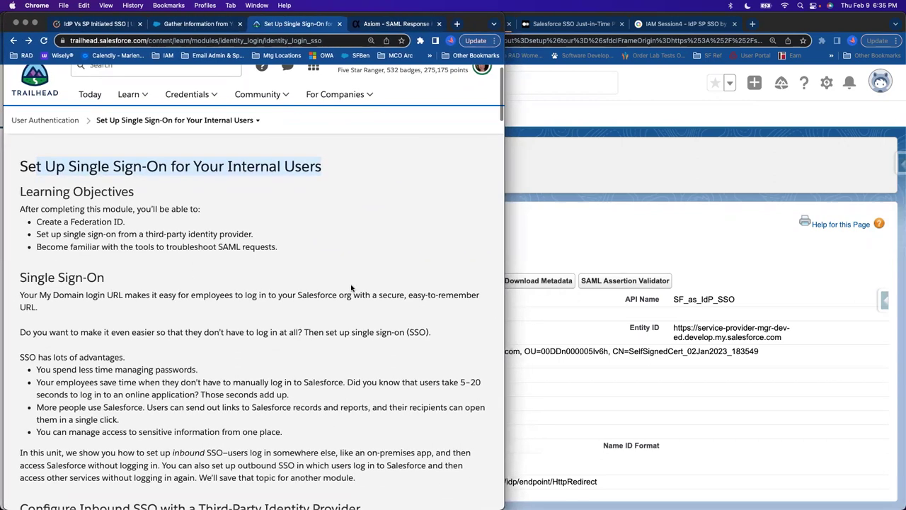
{"action": "scroll", "coordinate": [349, 288], "scroll_direction": "down", "scroll_amount": 2}
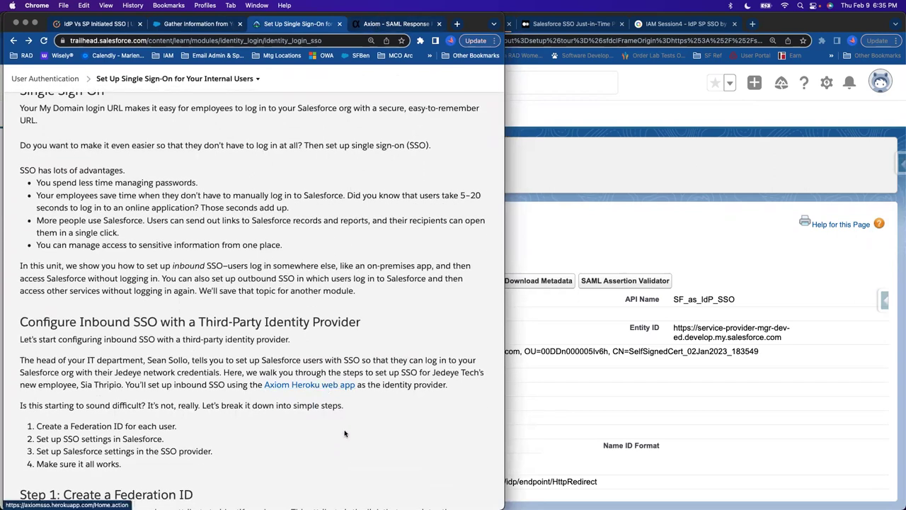
{"action": "scroll", "coordinate": [345, 433], "scroll_direction": "down", "scroll_amount": 1}
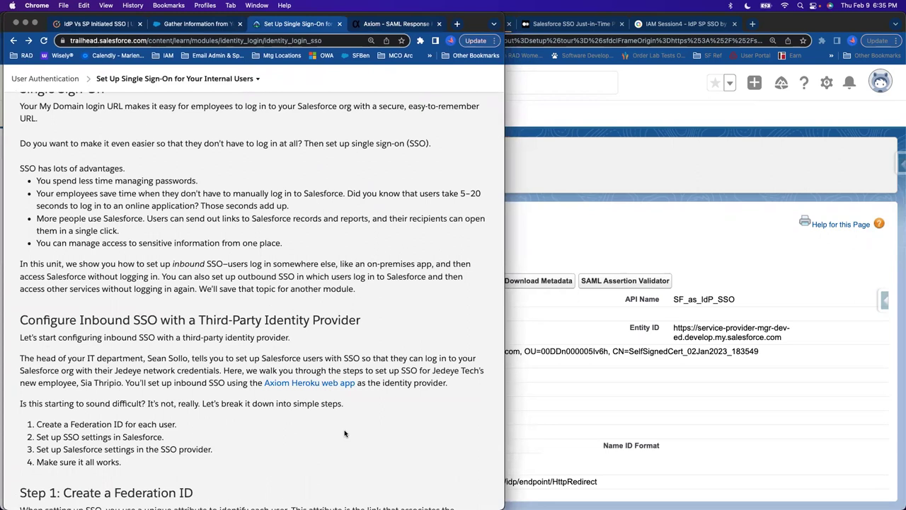
{"action": "scroll", "coordinate": [345, 433], "scroll_direction": "down", "scroll_amount": 2}
{"action": "scroll", "coordinate": [345, 433], "scroll_direction": "down", "scroll_amount": 5}
{"action": "left_click_drag", "start_coordinate": [64, 314], "coordinate": [175, 315]}
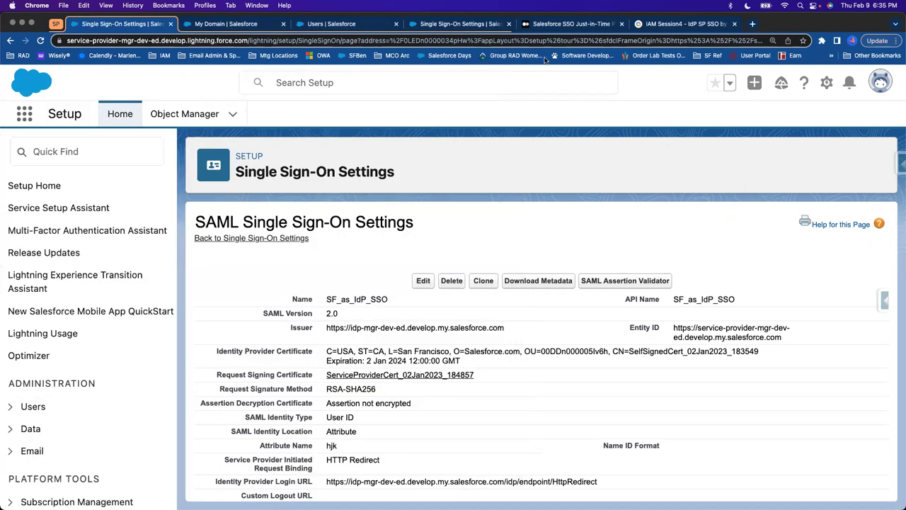
{"action": "left_click", "coordinate": [646, 118]}
- Confirm the Service Provider user's Federation ID is 1234, then bring the Trailhead article back
{"action": "left_click", "coordinate": [360, 27]}
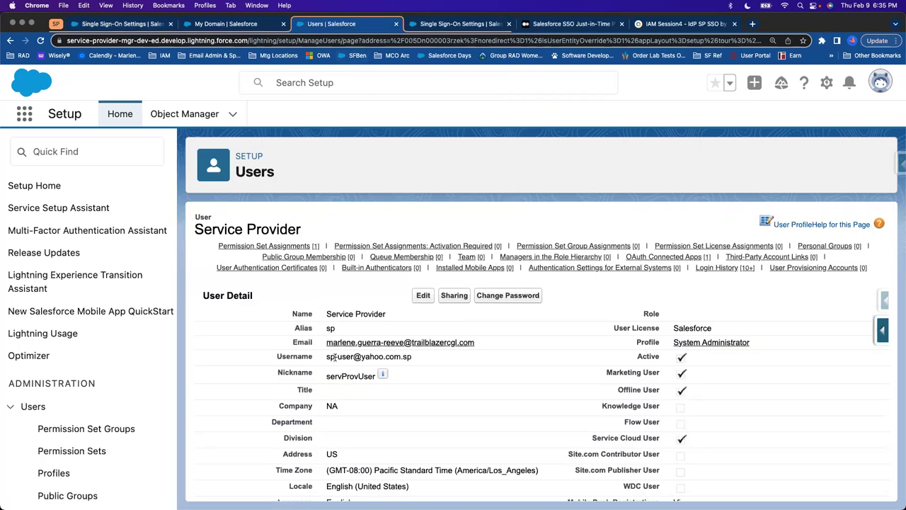
{"action": "left_click_drag", "start_coordinate": [327, 356], "coordinate": [359, 357]}
{"action": "scroll", "coordinate": [464, 393], "scroll_direction": "down", "scroll_amount": 5}
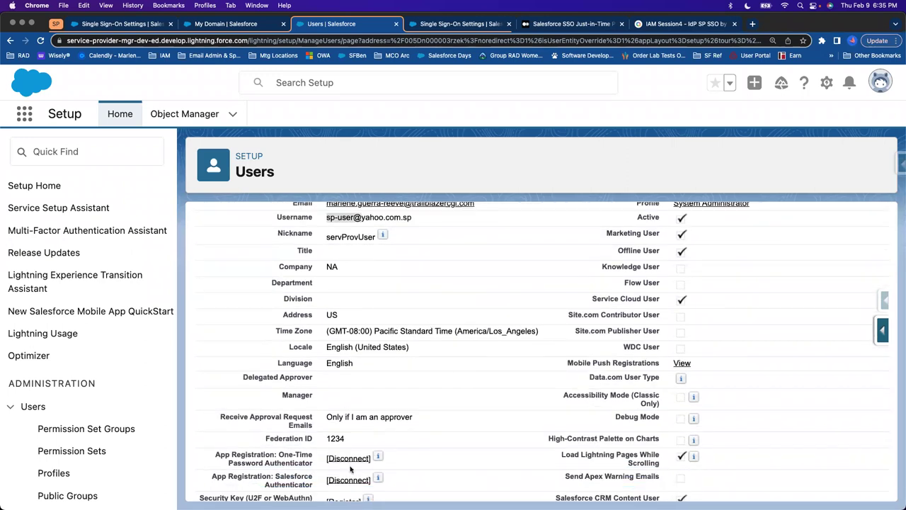
{"action": "double_click", "coordinate": [337, 439]}
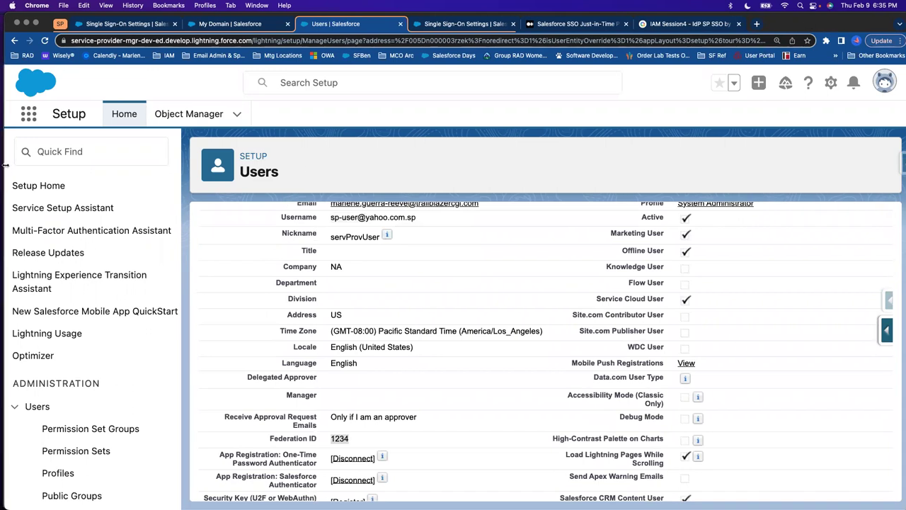
{"action": "left_click_drag", "start_coordinate": [5, 165], "coordinate": [50, 162]}
{"action": "left_click", "coordinate": [29, 182]}
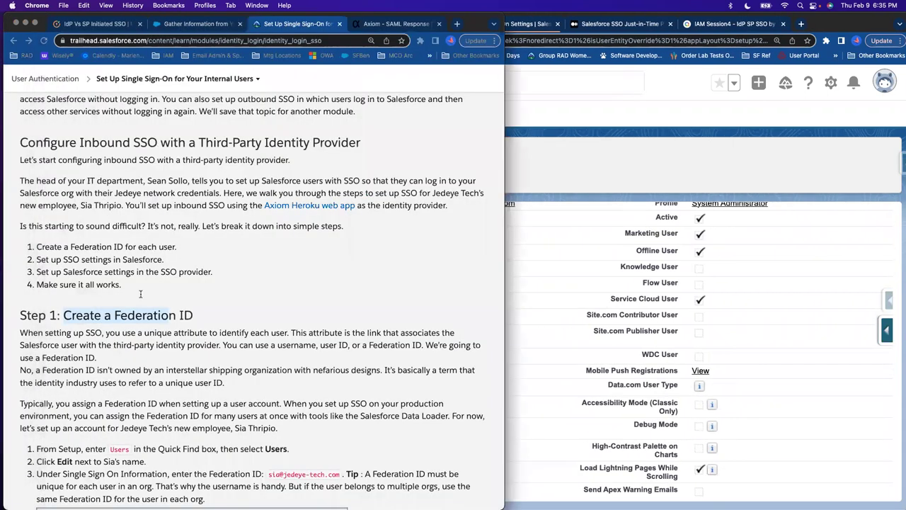
- Review the Axiom Test App issuer URL in Trailhead's Step 2, then return to the Salesforce user record
{"action": "scroll", "coordinate": [260, 337], "scroll_direction": "down", "scroll_amount": 5}
{"action": "scroll", "coordinate": [260, 338], "scroll_direction": "down", "scroll_amount": 3}
{"action": "scroll", "coordinate": [318, 346], "scroll_direction": "down", "scroll_amount": 2}
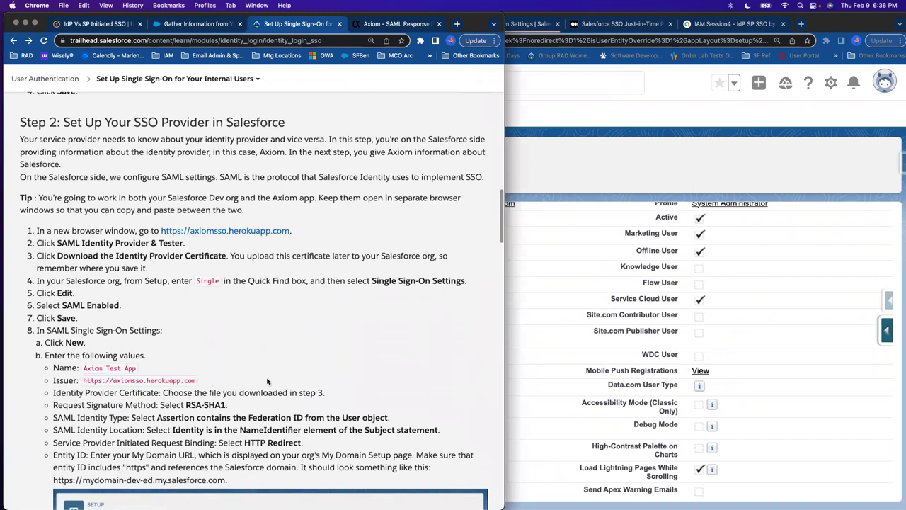
{"action": "scroll", "coordinate": [268, 382], "scroll_direction": "down", "scroll_amount": 1}
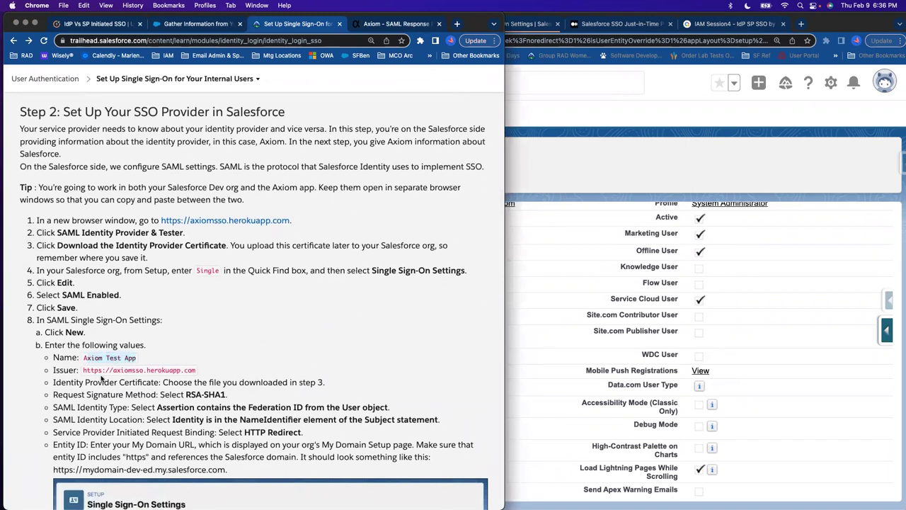
{"action": "left_click_drag", "start_coordinate": [102, 373], "coordinate": [166, 375]}
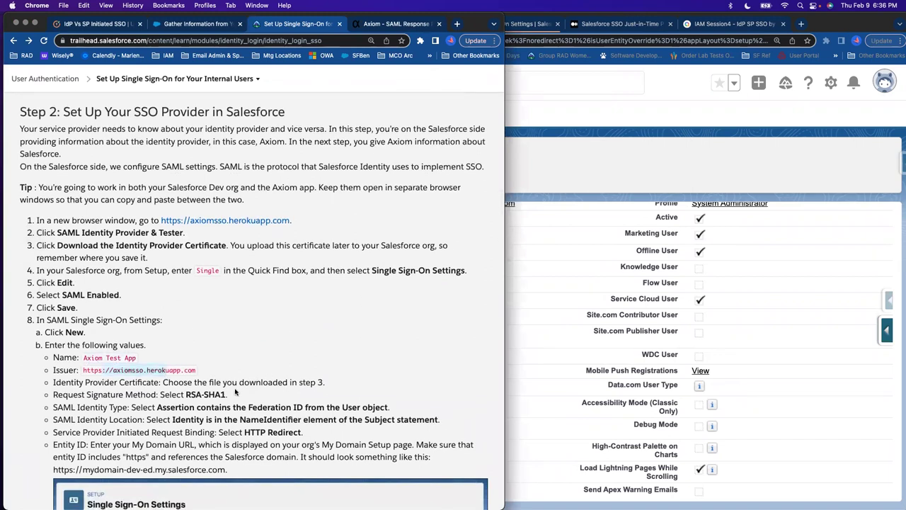
{"action": "scroll", "coordinate": [236, 390], "scroll_direction": "down", "scroll_amount": 1}
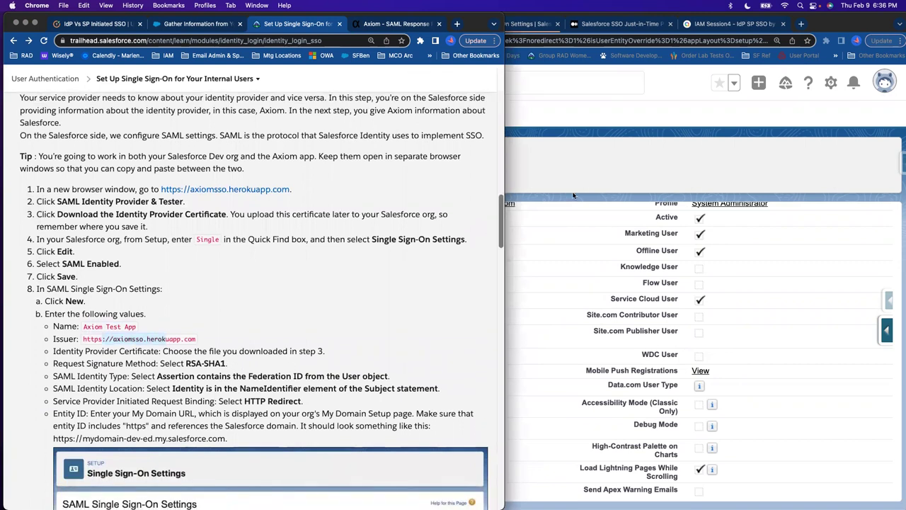
{"action": "left_click", "coordinate": [518, 212]}
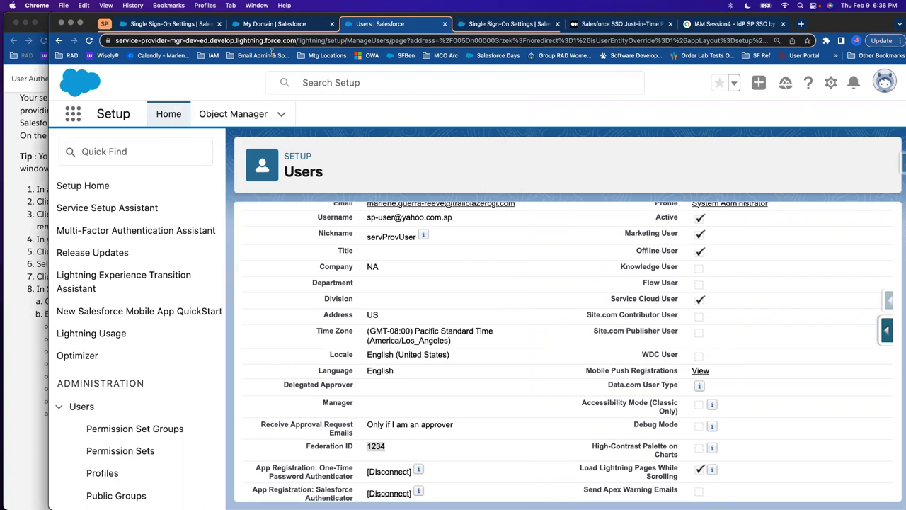
- Find Single Sign-On Settings with Quick Find 'single' and save them with SAML Enabled left off
{"action": "left_click", "coordinate": [143, 24]}
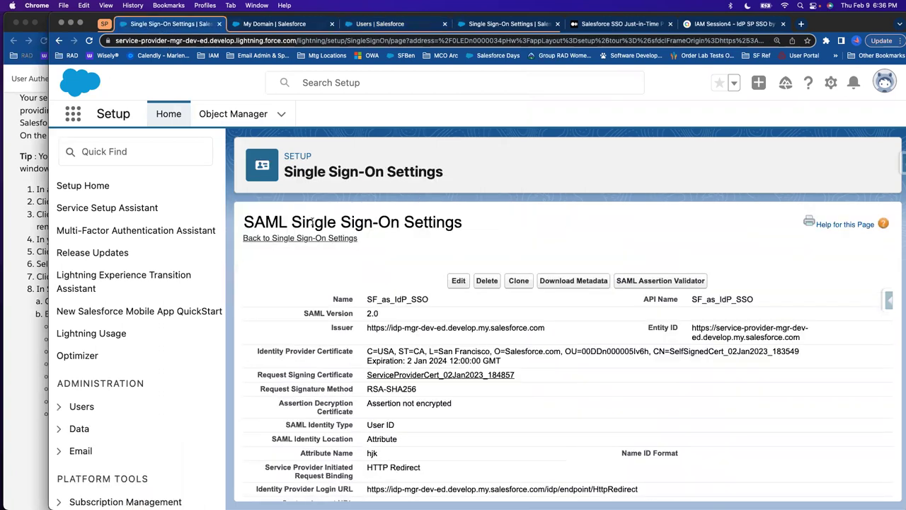
{"action": "left_click", "coordinate": [136, 150]}
{"action": "type", "text": "single"}
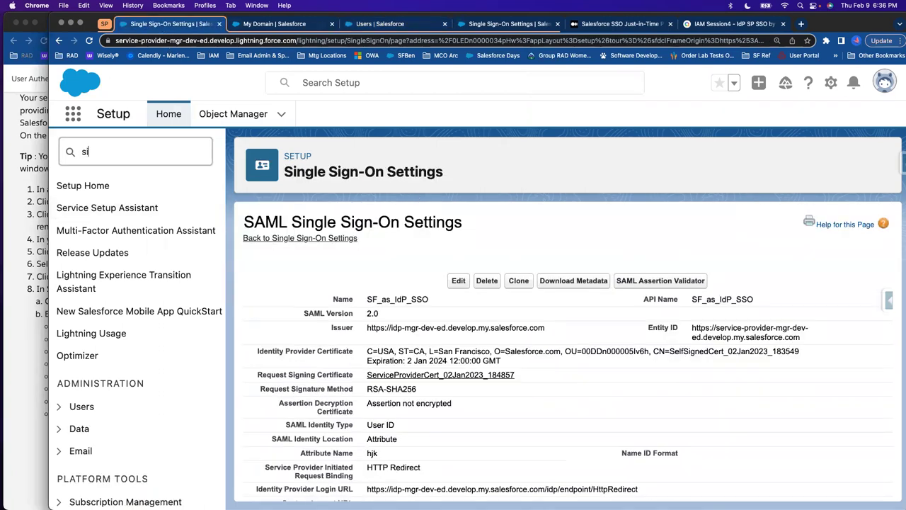
{"action": "left_click", "coordinate": [131, 209]}
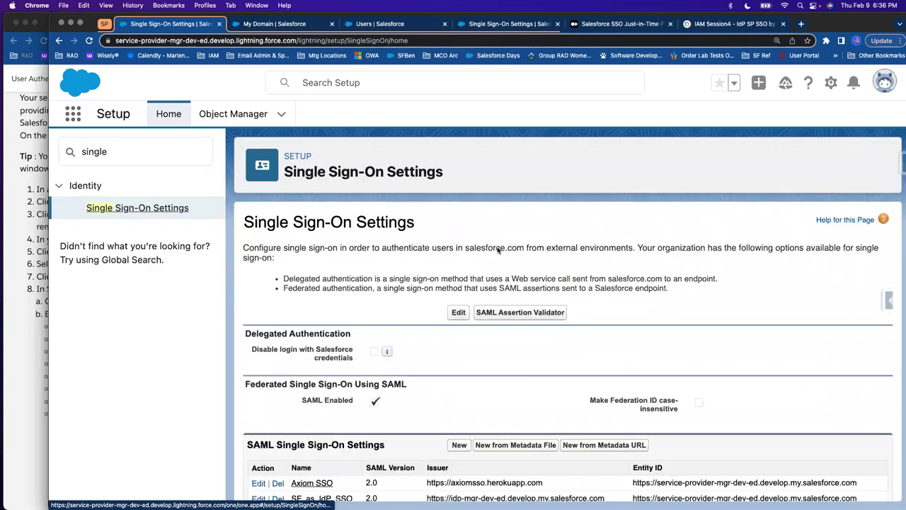
{"action": "left_click", "coordinate": [457, 256]}
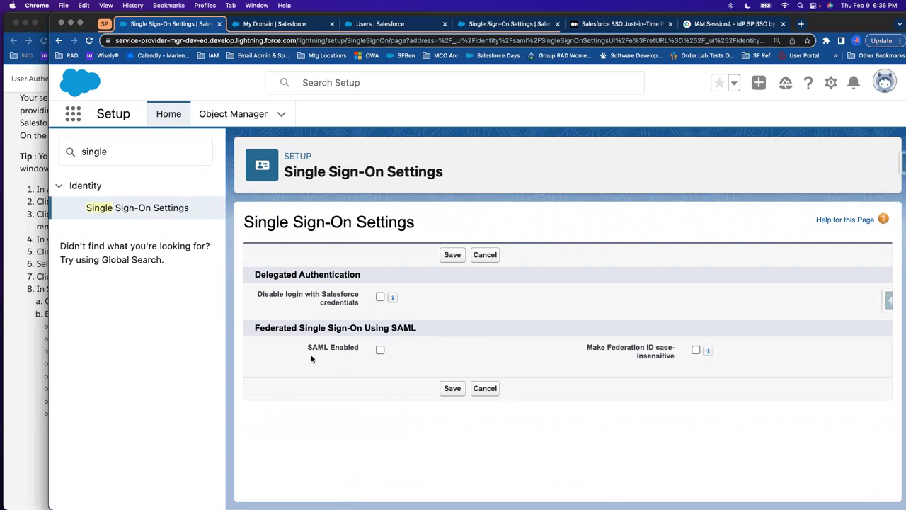
{"action": "left_click_drag", "start_coordinate": [312, 347], "coordinate": [376, 348]}
{"action": "left_click", "coordinate": [452, 389]}
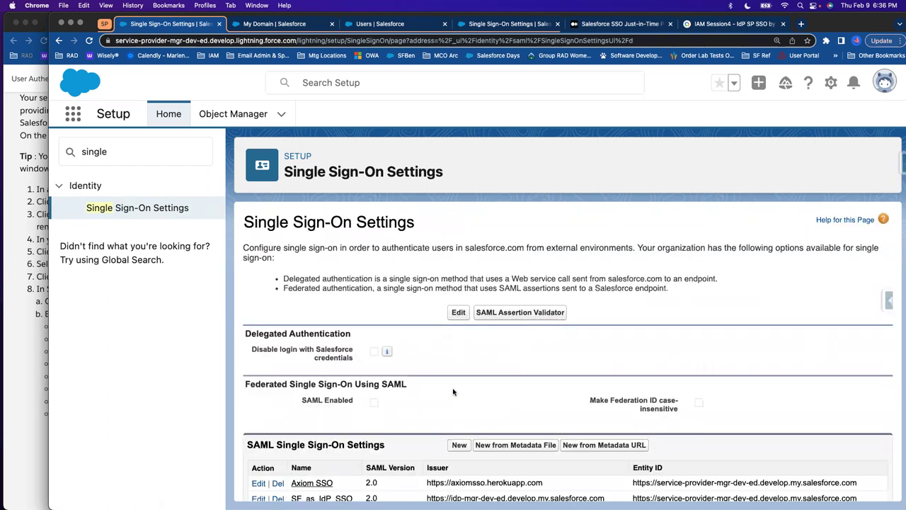
{"action": "scroll", "coordinate": [460, 411], "scroll_direction": "down", "scroll_amount": 1}
{"action": "scroll", "coordinate": [460, 411], "scroll_direction": "down", "scroll_amount": 1}
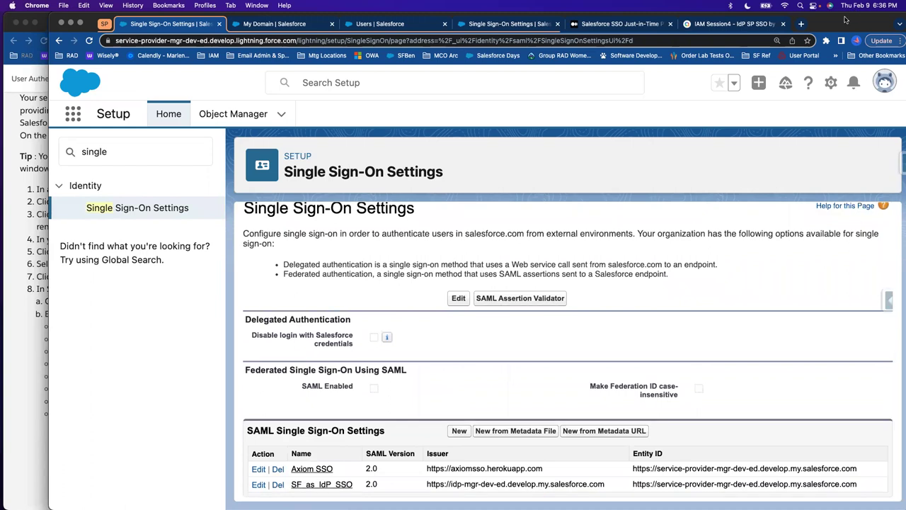
{"action": "scroll", "coordinate": [453, 403], "scroll_direction": "down", "scroll_amount": 1}
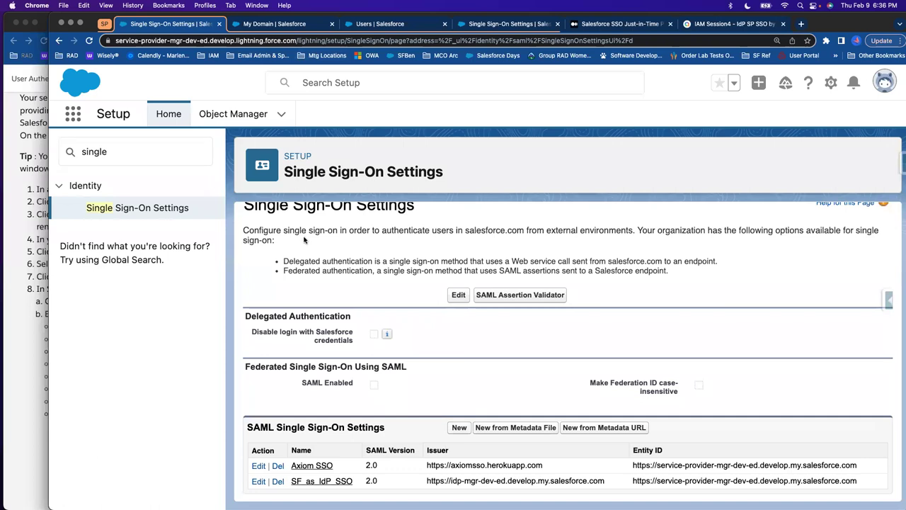
{"action": "scroll", "coordinate": [397, 439], "scroll_direction": "up", "scroll_amount": 1}
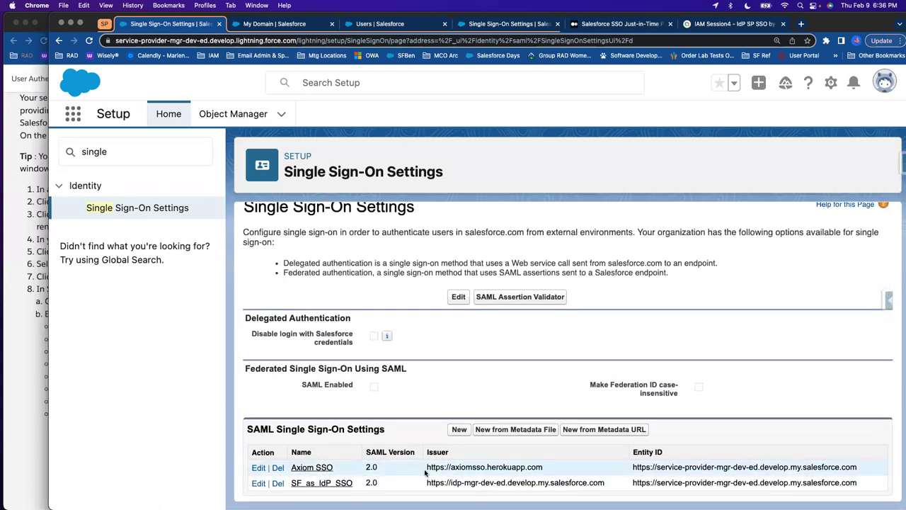
{"action": "scroll", "coordinate": [432, 465], "scroll_direction": "down", "scroll_amount": 1}
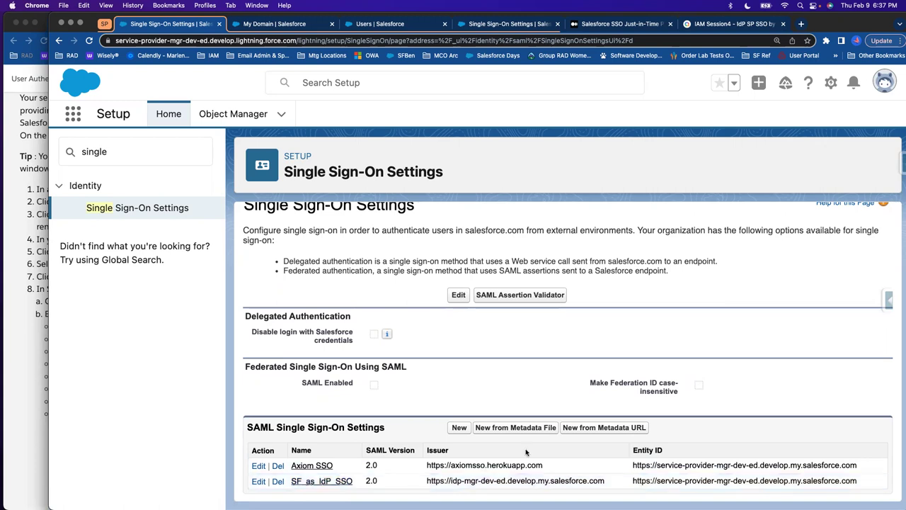
{"action": "scroll", "coordinate": [418, 387], "scroll_direction": "up", "scroll_amount": 1}
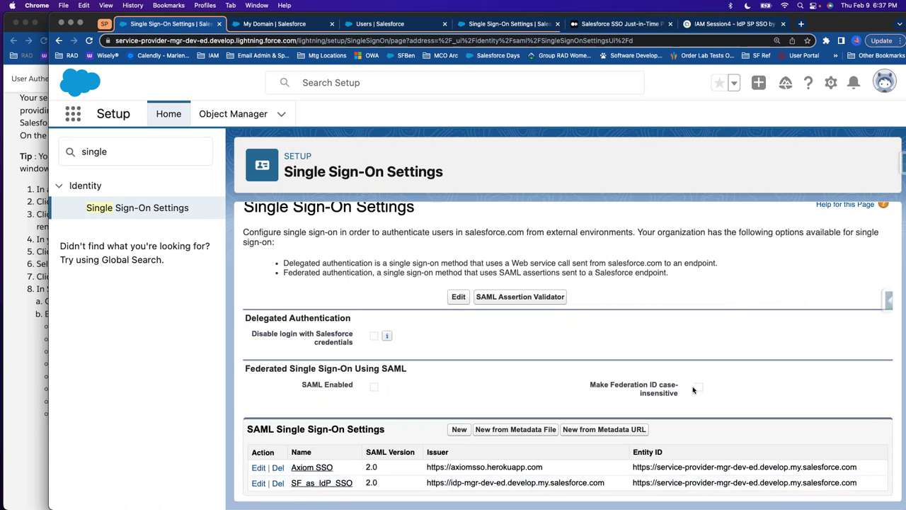
{"action": "left_click_drag", "start_coordinate": [679, 396], "coordinate": [593, 386]}
{"action": "left_click_drag", "start_coordinate": [613, 385], "coordinate": [679, 398]}
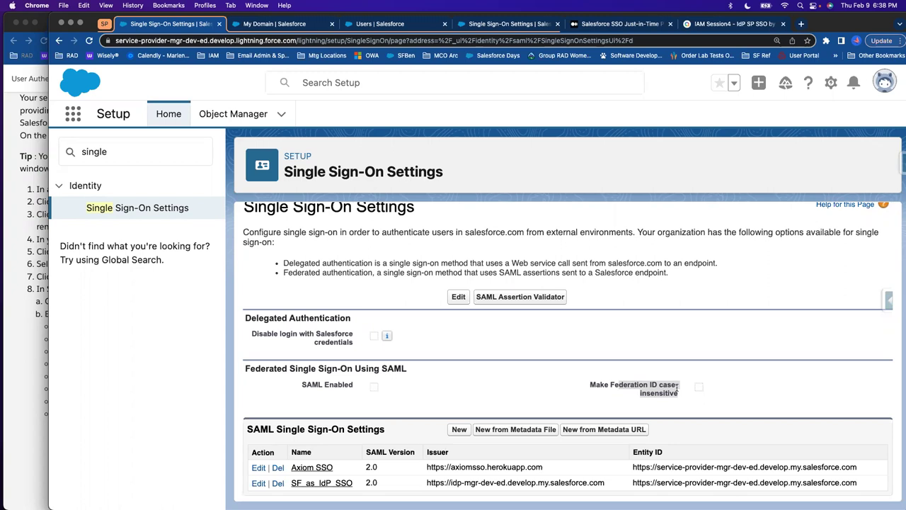
{"action": "scroll", "coordinate": [675, 368], "scroll_direction": "up", "scroll_amount": 1}
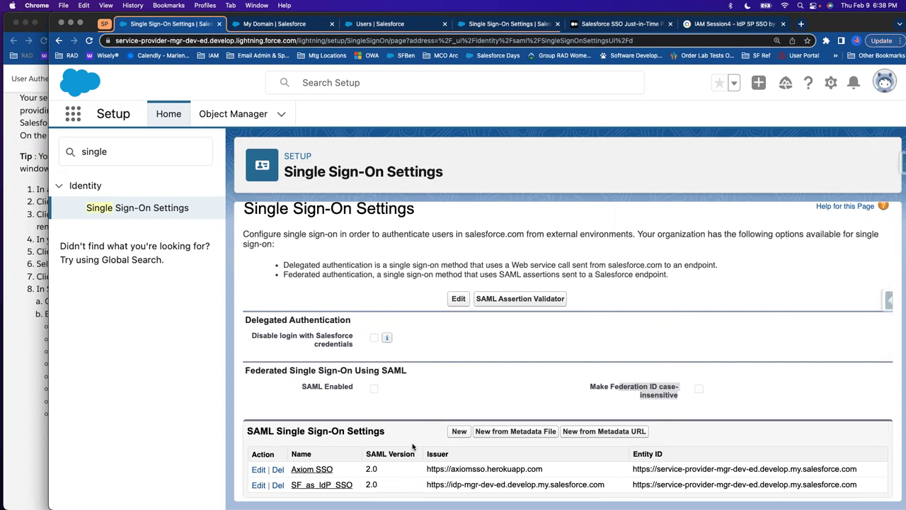
- Start a new SAML Single Sign-On configuration named Axiom2, with API Name Axiom2
{"action": "left_click", "coordinate": [457, 432]}
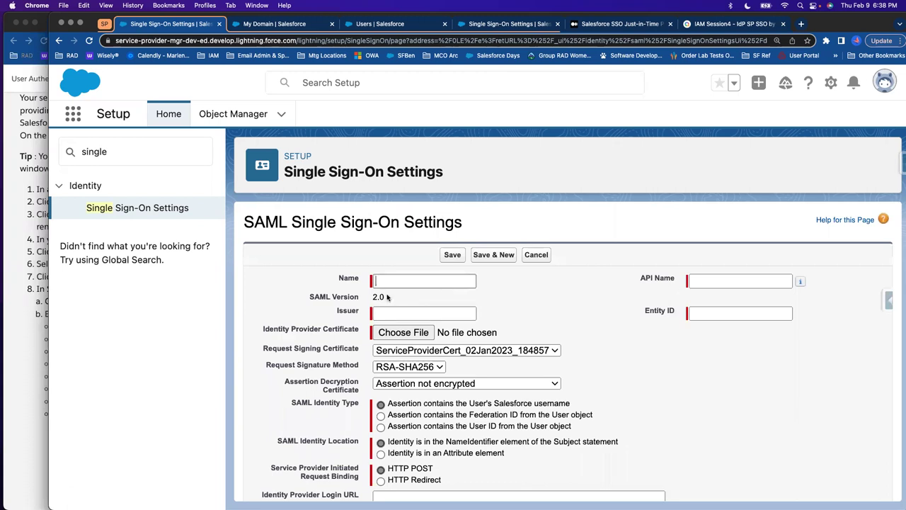
{"action": "left_click", "coordinate": [385, 281]}
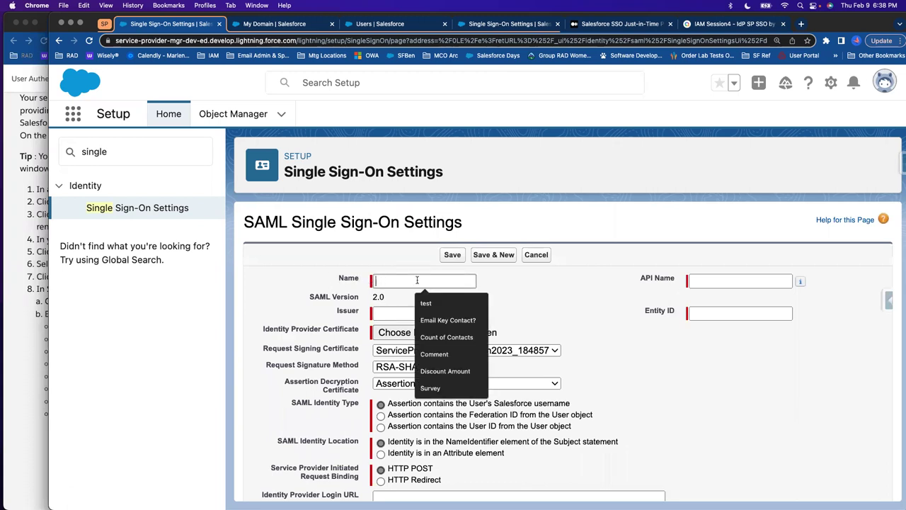
{"action": "type", "text": "Axiom"}
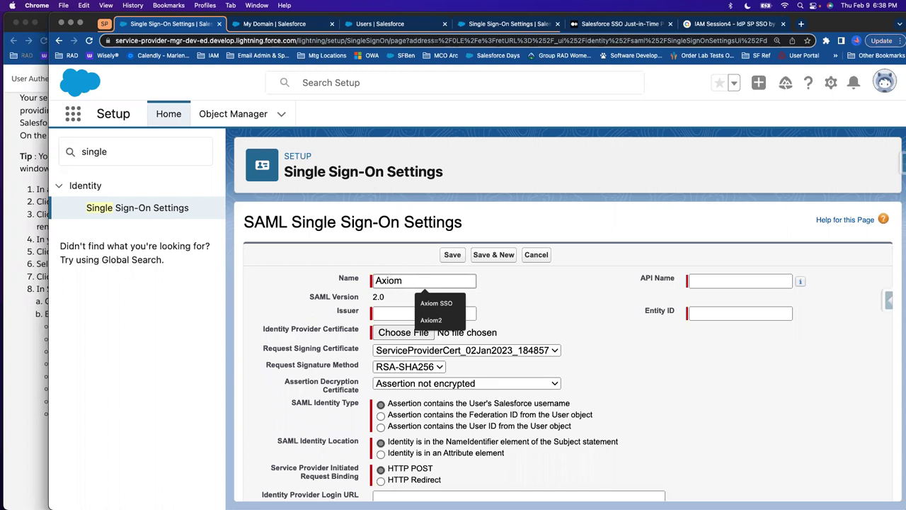
{"action": "left_click", "coordinate": [431, 320]}
{"action": "left_click", "coordinate": [727, 280]}
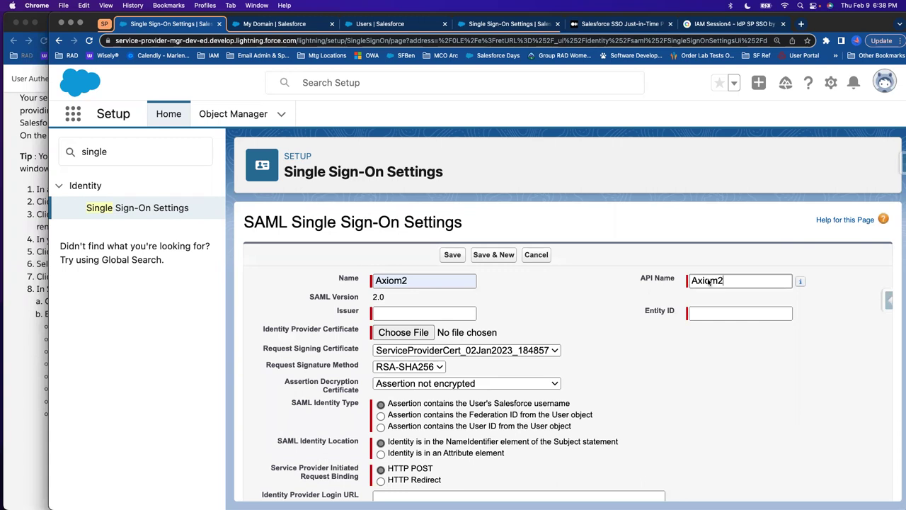
- Copy the Axiom issuer URL from the Trailhead instructions into the Issuer field
{"action": "left_click", "coordinate": [446, 313]}
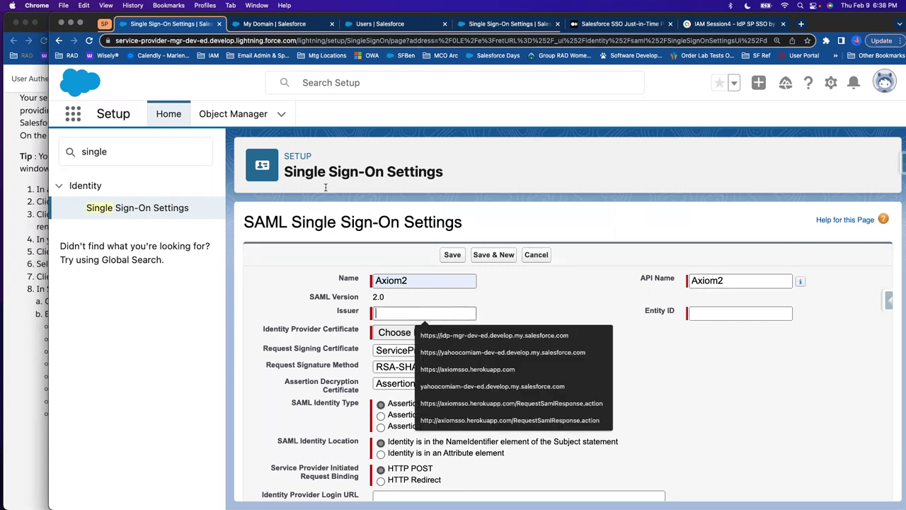
{"action": "left_click_drag", "start_coordinate": [48, 125], "coordinate": [317, 138]}
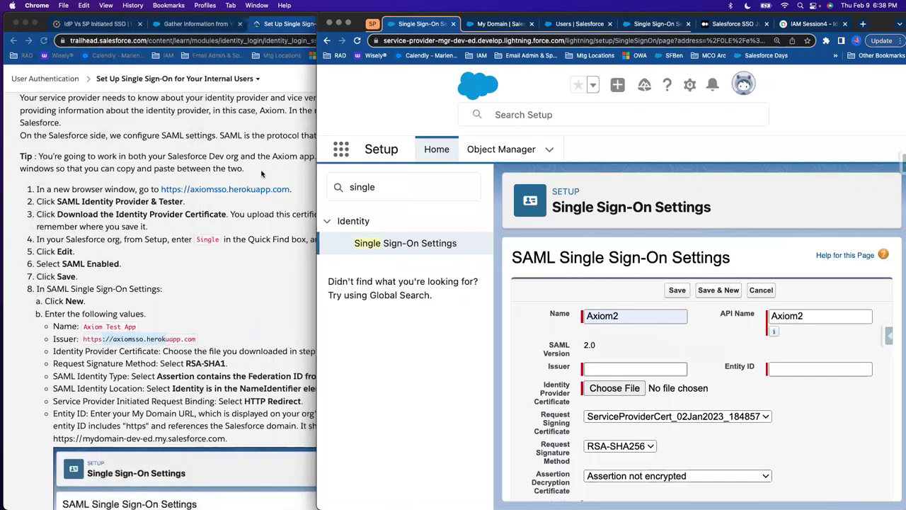
{"action": "left_click", "coordinate": [263, 175]}
{"action": "scroll", "coordinate": [284, 265], "scroll_direction": "up", "scroll_amount": 1}
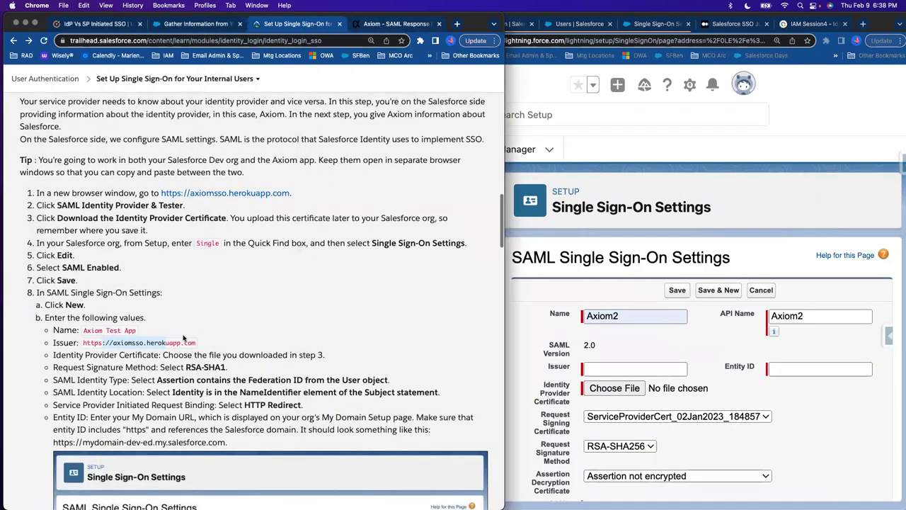
{"action": "left_click_drag", "start_coordinate": [197, 344], "coordinate": [89, 342]}
{"action": "key", "text": "super+c"}
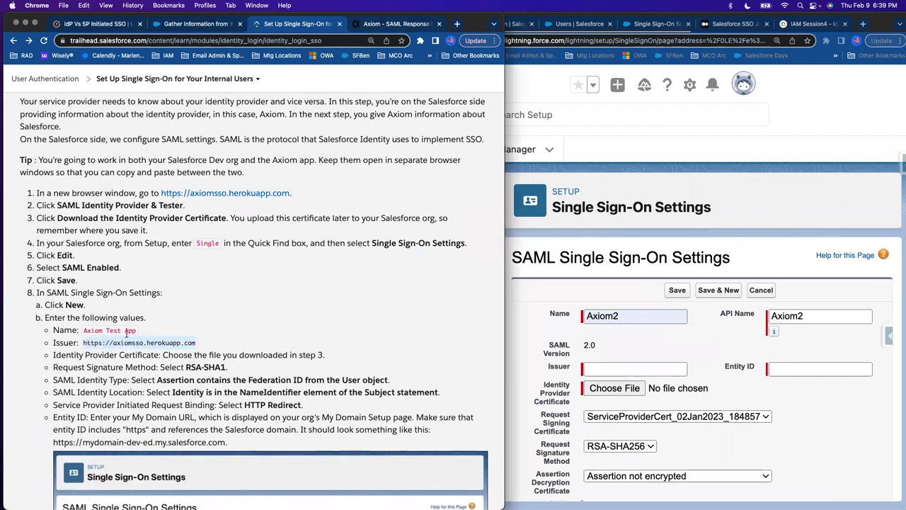
{"action": "left_click", "coordinate": [610, 369]}
{"action": "key", "text": "super+v"}
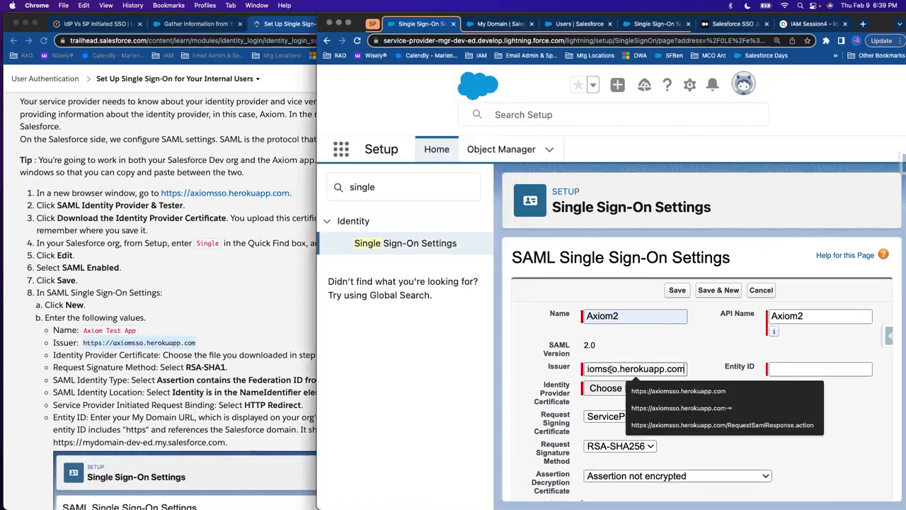
{"action": "left_click", "coordinate": [699, 364]}
{"action": "left_click", "coordinate": [666, 368]}
{"action": "key", "text": "End"}
{"action": "key", "text": "Home"}
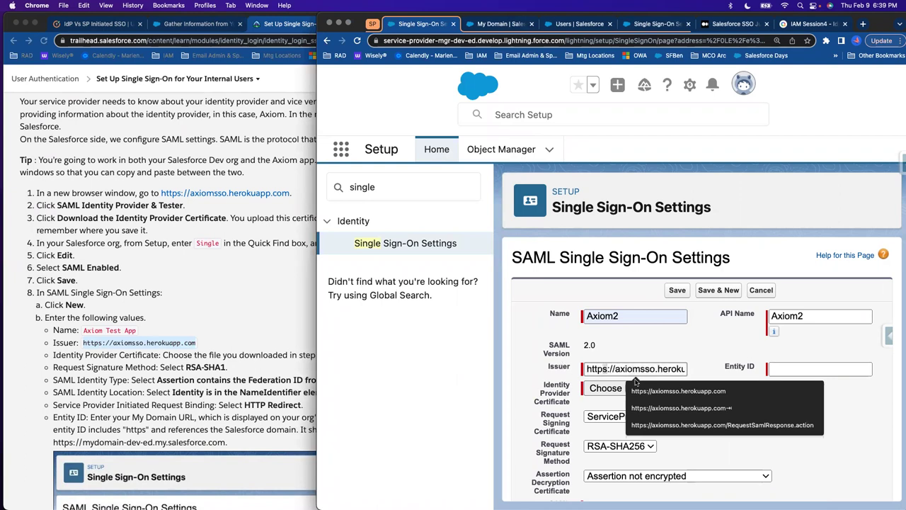
{"action": "left_click", "coordinate": [791, 369]}
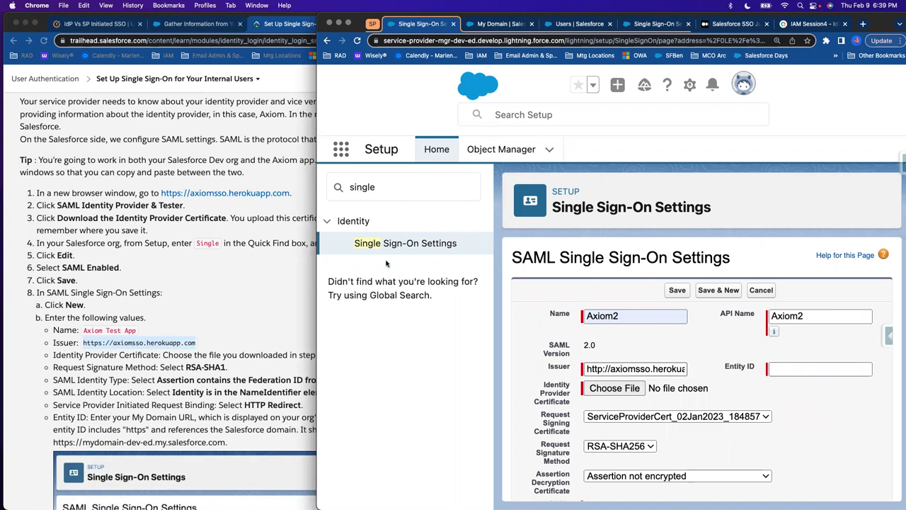
- Set Entity ID to the org's My Domain URL copied from My Domain settings
{"action": "left_click", "coordinate": [499, 24]}
{"action": "left_click_drag", "start_coordinate": [810, 373], "coordinate": [592, 374]}
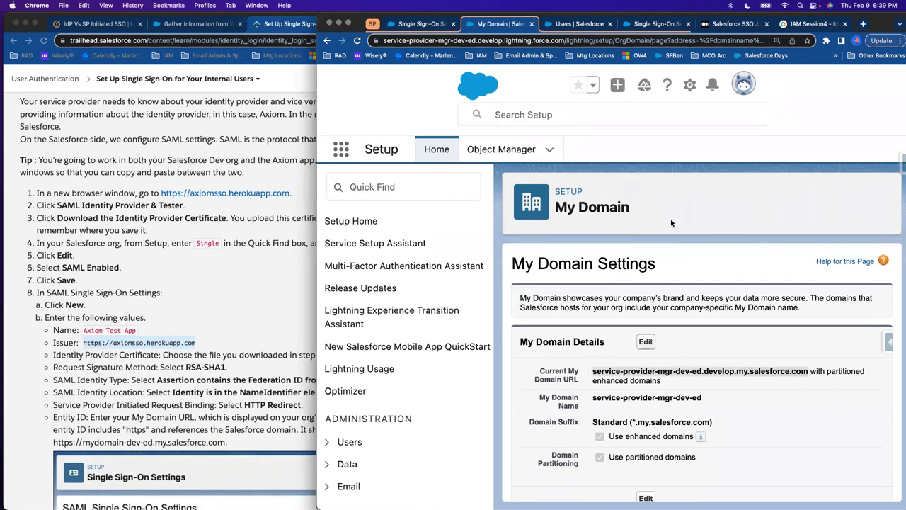
{"action": "left_click", "coordinate": [408, 25]}
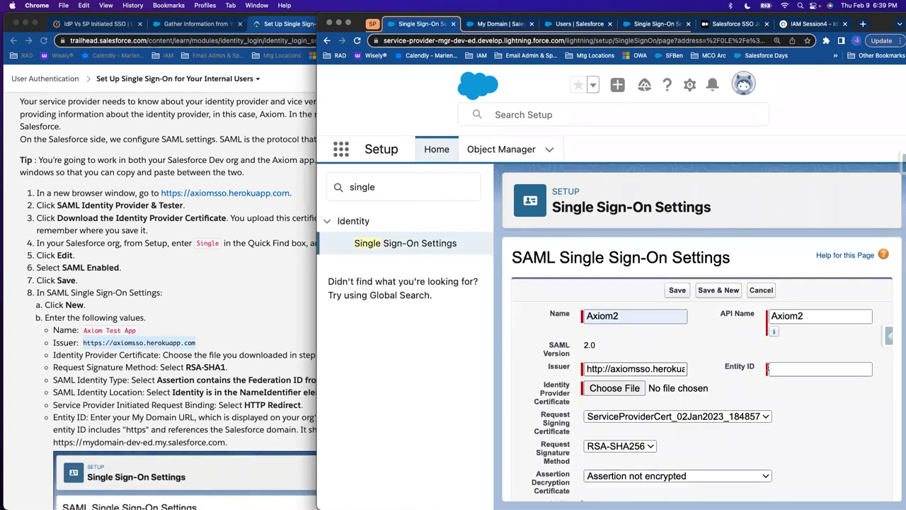
{"action": "left_click", "coordinate": [777, 367]}
{"action": "left_click", "coordinate": [762, 392]}
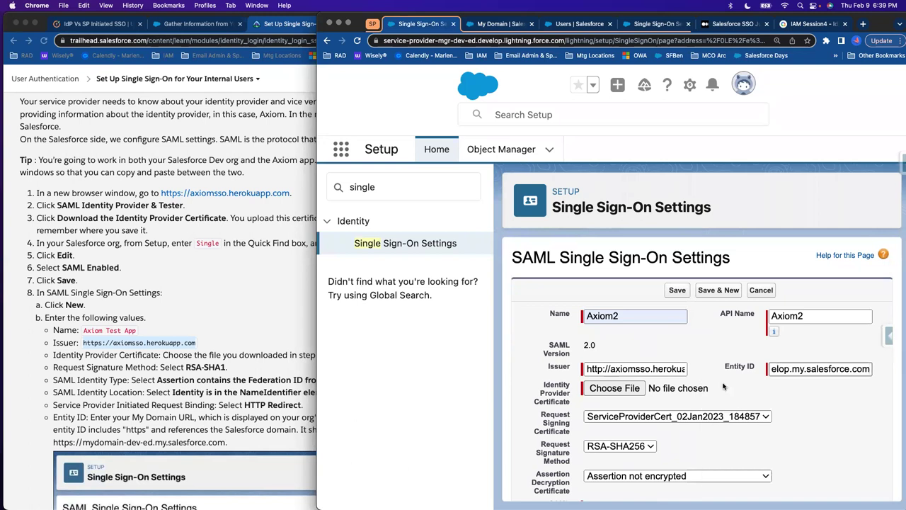
- Attach Axiom-IdpCert (2).cer as the identity provider certificate, keeping the existing request signing certificate
{"action": "left_click", "coordinate": [614, 388]}
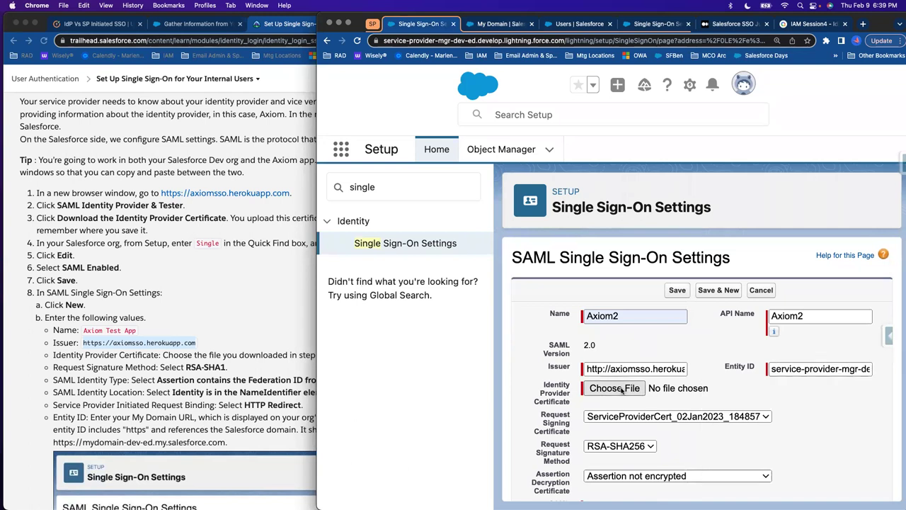
{"action": "double_click", "coordinate": [683, 344]}
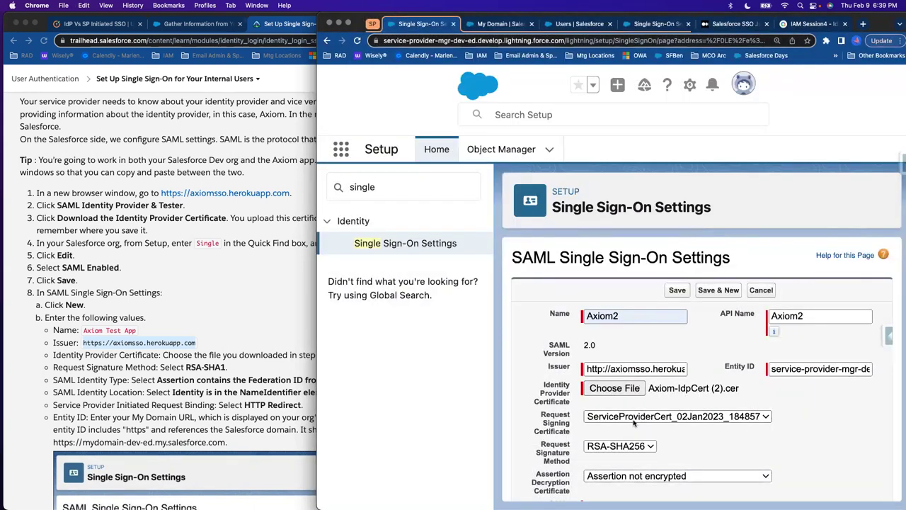
{"action": "left_click", "coordinate": [708, 417]}
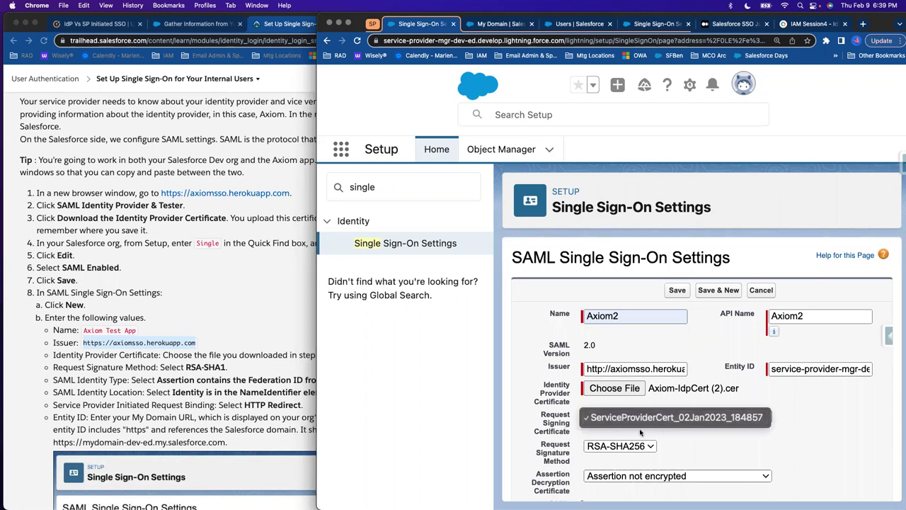
{"action": "left_click", "coordinate": [755, 435]}
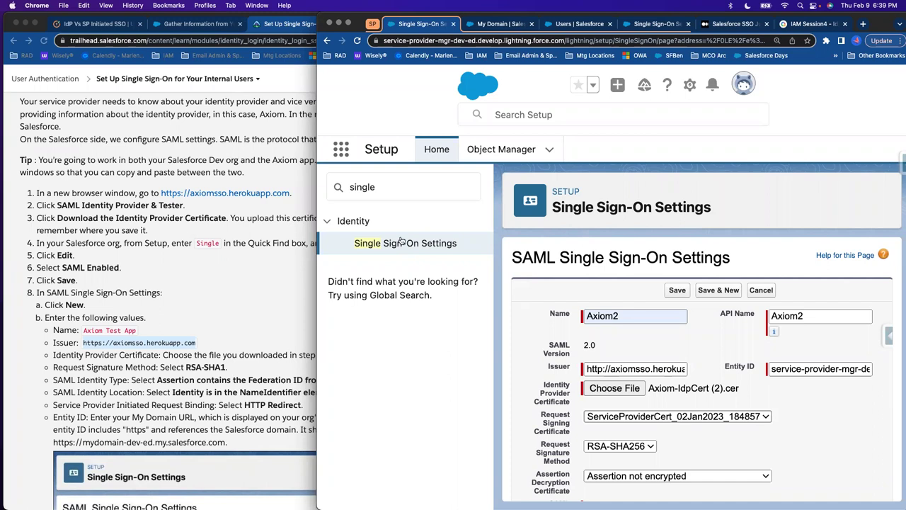
- Search Quick Find for 'cer' and open Certificate and Key Management in a separate tab
{"action": "double_click", "coordinate": [380, 192]}
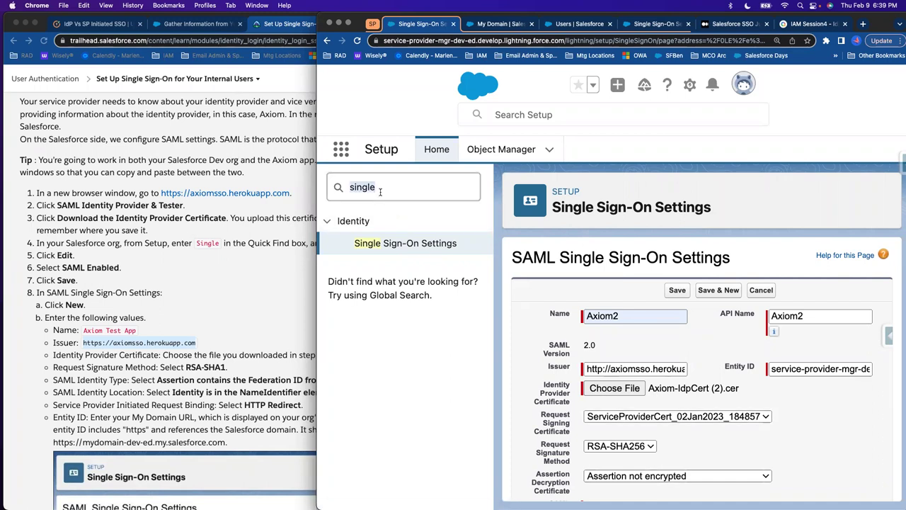
{"action": "type", "text": "cer"}
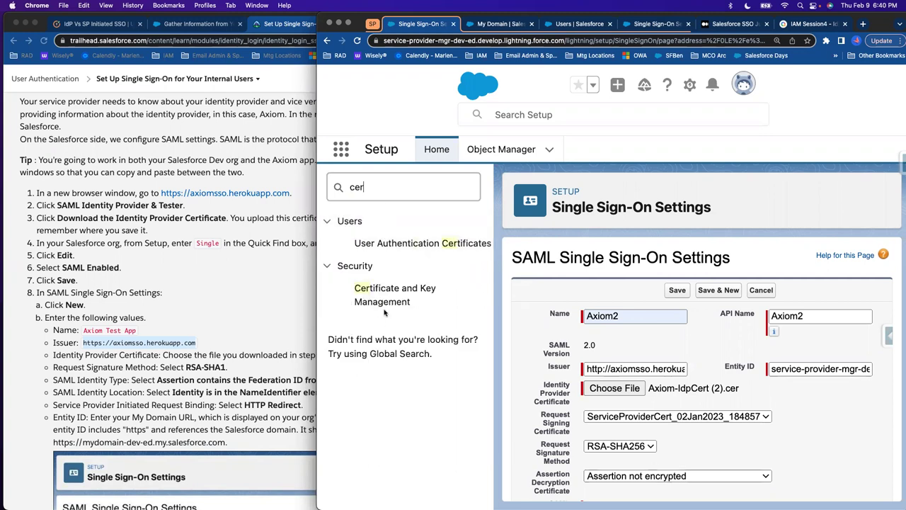
{"action": "left_click", "coordinate": [384, 303], "text": "super"}
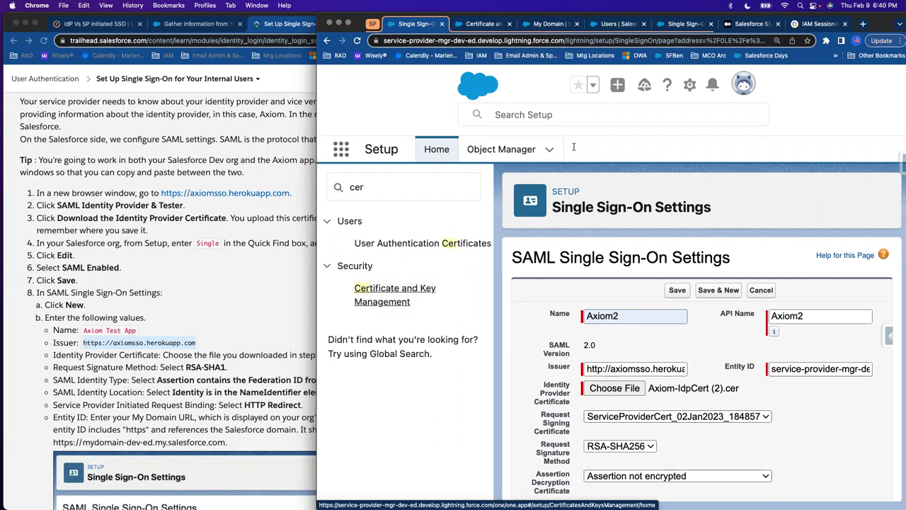
{"action": "left_click", "coordinate": [477, 31]}
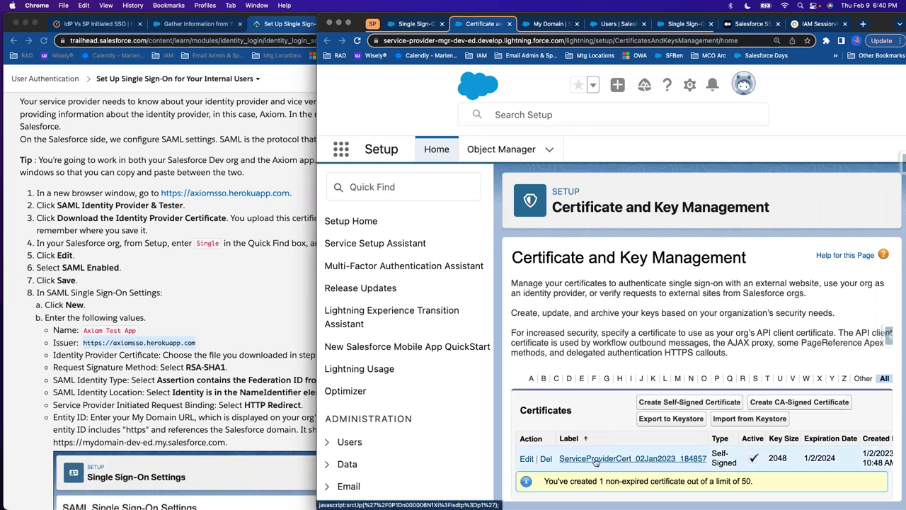
{"action": "key", "text": "ctrl+shift+Tab"}
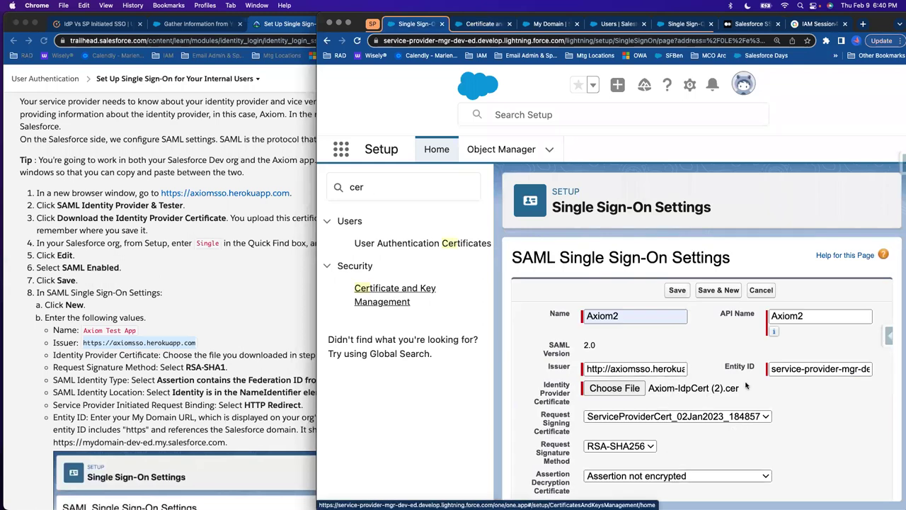
{"action": "left_click", "coordinate": [481, 25]}
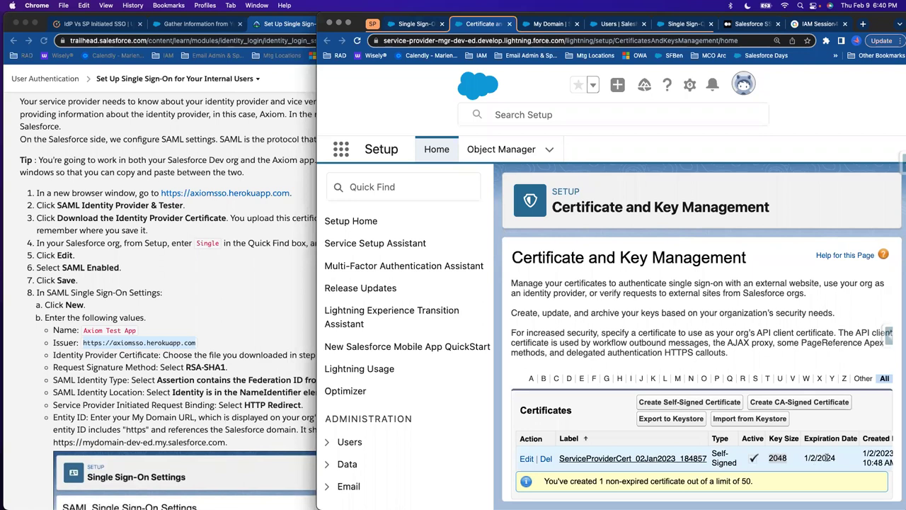
- Create and save a 4096-bit self-signed certificate labelled SSO_4096_20230209
{"action": "left_click", "coordinate": [527, 458]}
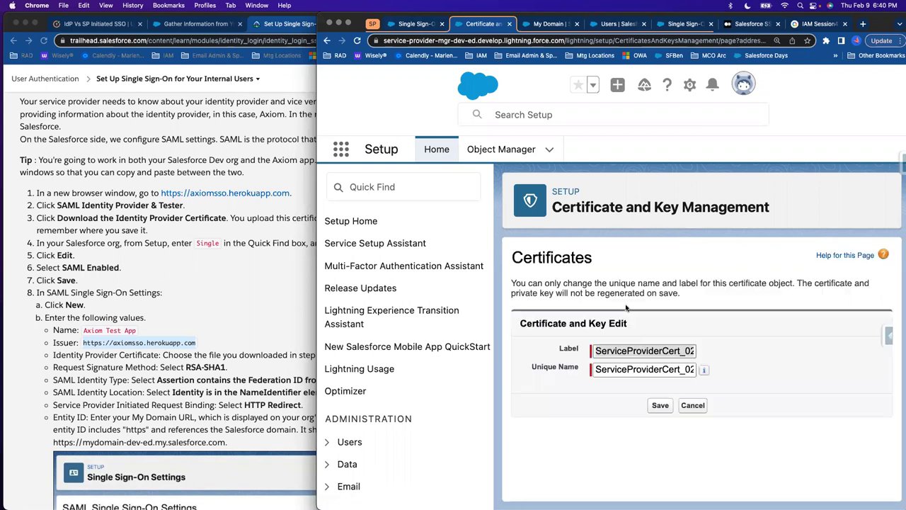
{"action": "left_click", "coordinate": [695, 406]}
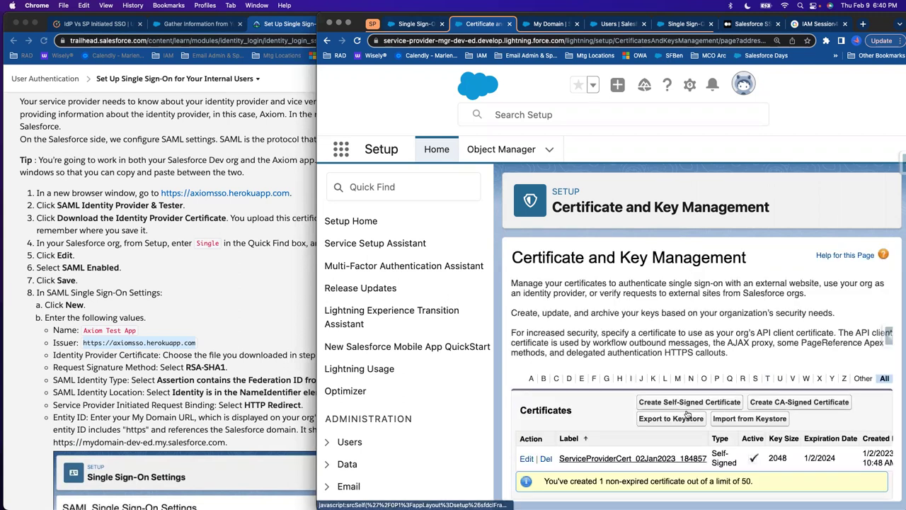
{"action": "left_click", "coordinate": [699, 407]}
{"action": "left_click", "coordinate": [792, 398]}
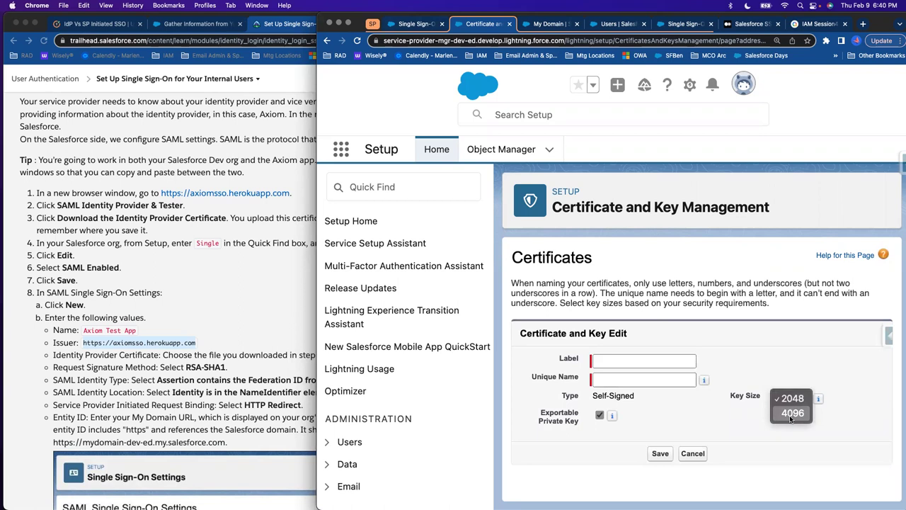
{"action": "left_click", "coordinate": [791, 413]}
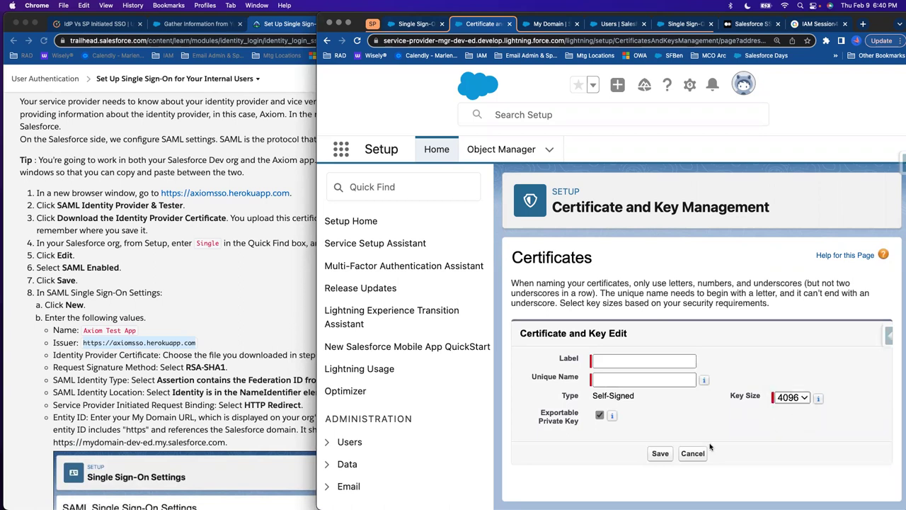
{"action": "left_click", "coordinate": [639, 362]}
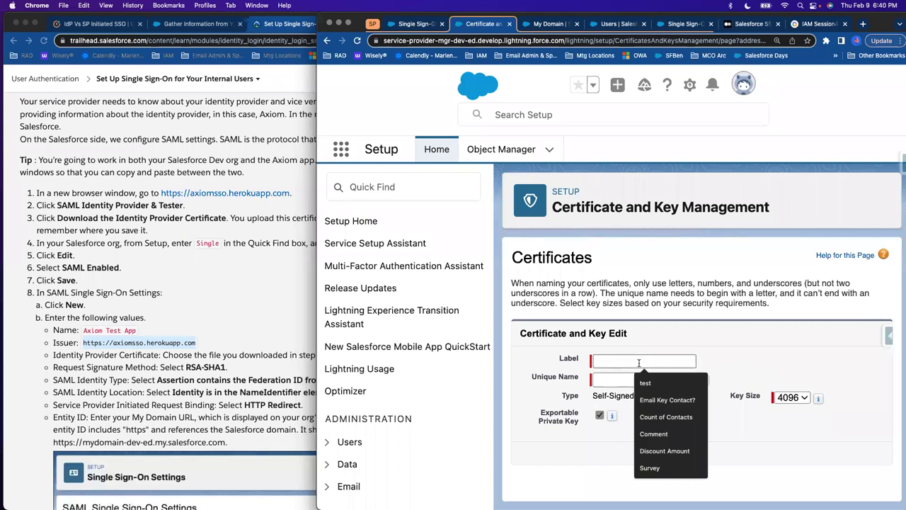
{"action": "type", "text": "SS"}
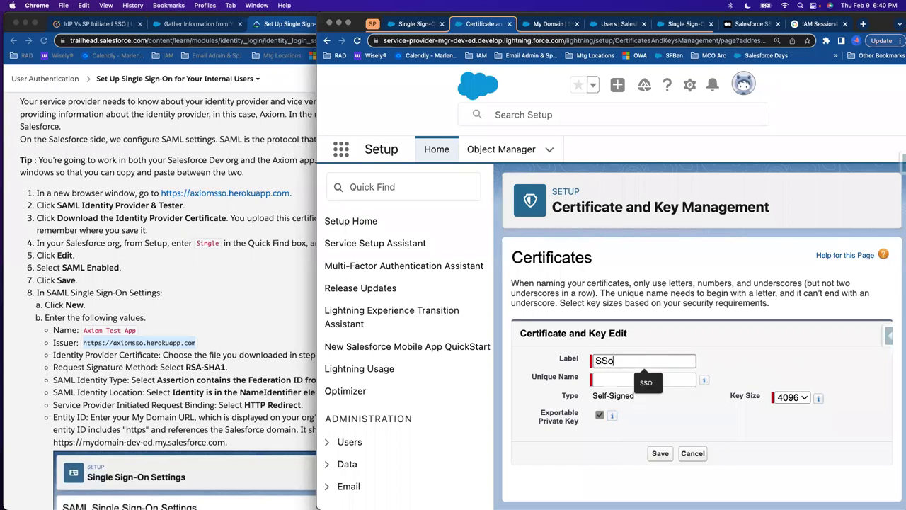
{"action": "type", "text": "O_4096_20230209"}
{"action": "key", "text": "Tab"}
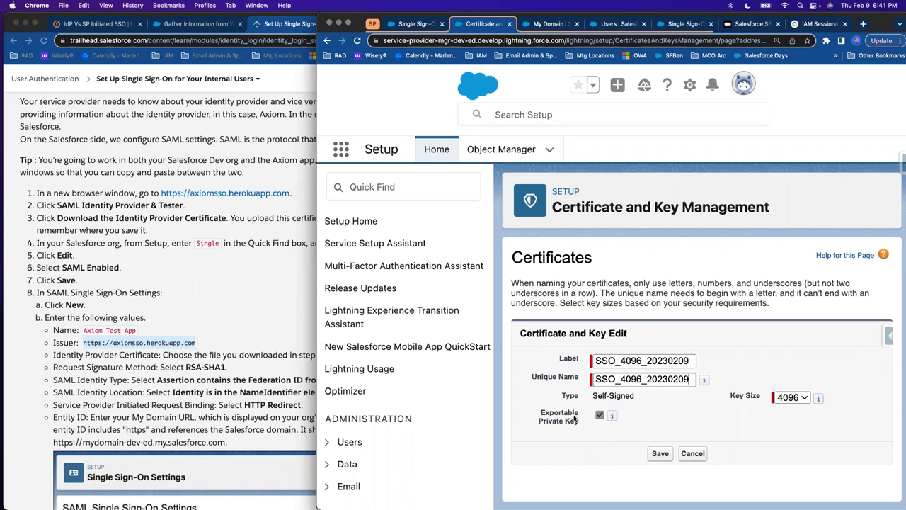
{"action": "left_click", "coordinate": [657, 457]}
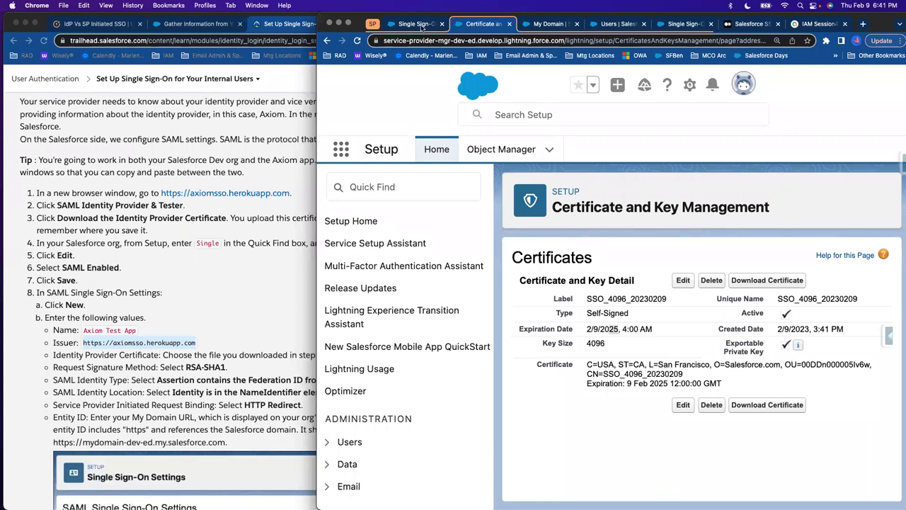
- On the Axiom2 form, keep ServiceProviderCert_02Jan2023_184857 as signing certificate and RSA-SHA256 as signature method
{"action": "left_click", "coordinate": [421, 25]}
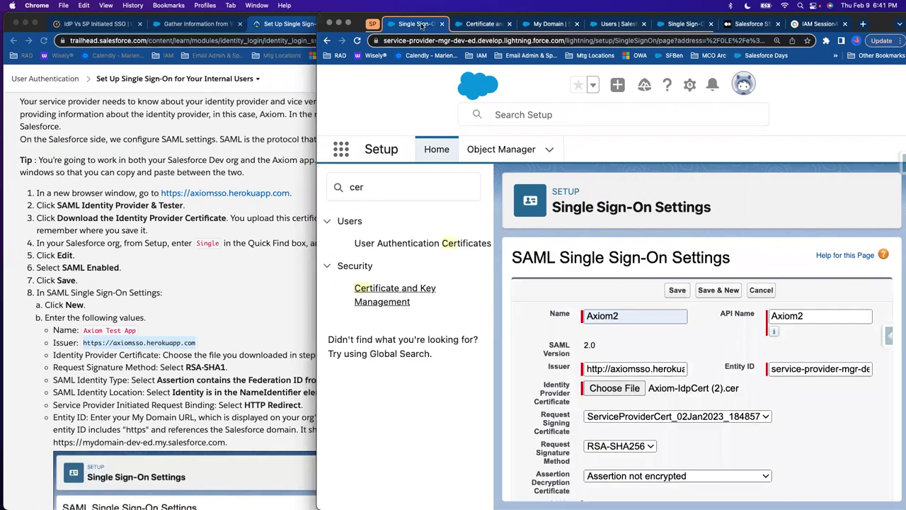
{"action": "left_click", "coordinate": [698, 418]}
{"action": "left_click", "coordinate": [698, 419]}
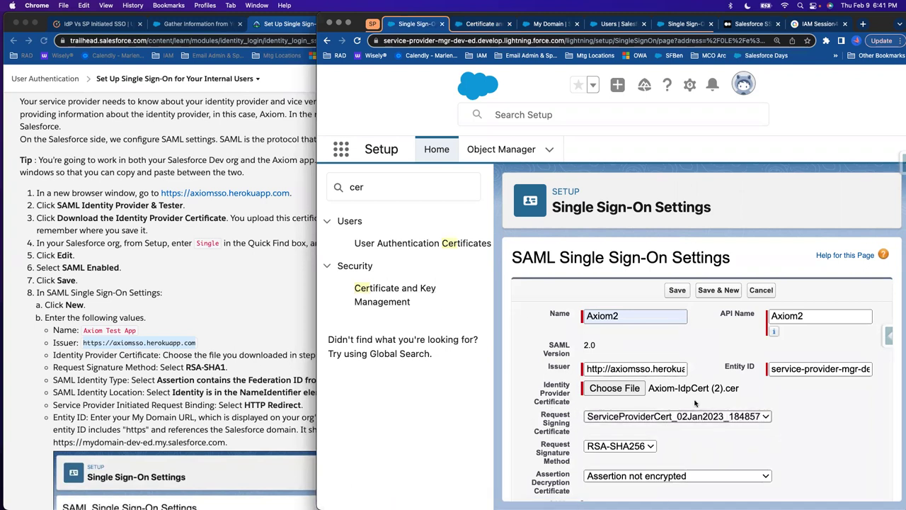
{"action": "left_click", "coordinate": [640, 448]}
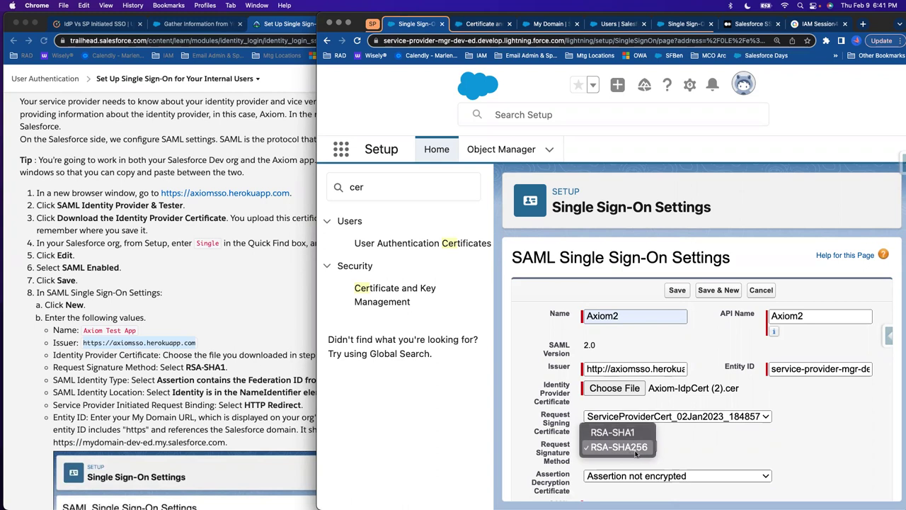
{"action": "left_click", "coordinate": [640, 451]}
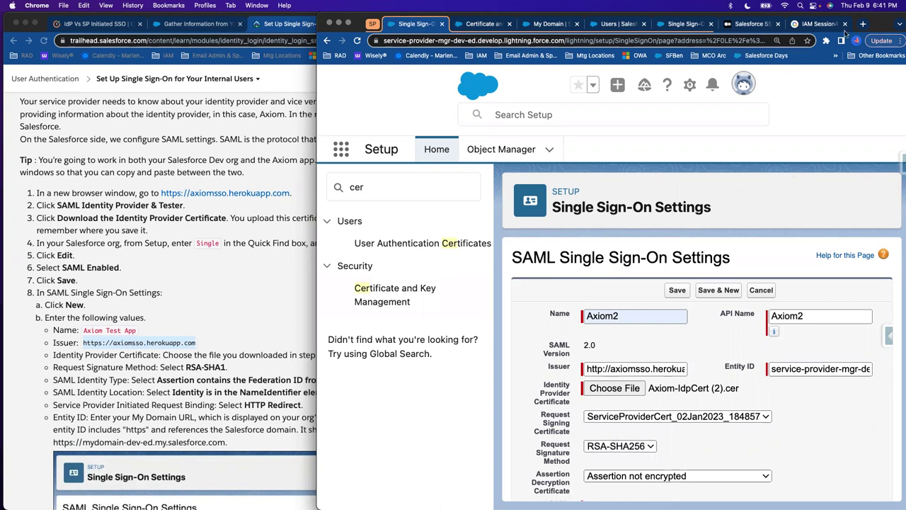
{"action": "left_click_drag", "start_coordinate": [847, 33], "coordinate": [792, 37]}
{"action": "scroll", "coordinate": [790, 334], "scroll_direction": "down", "scroll_amount": 5}
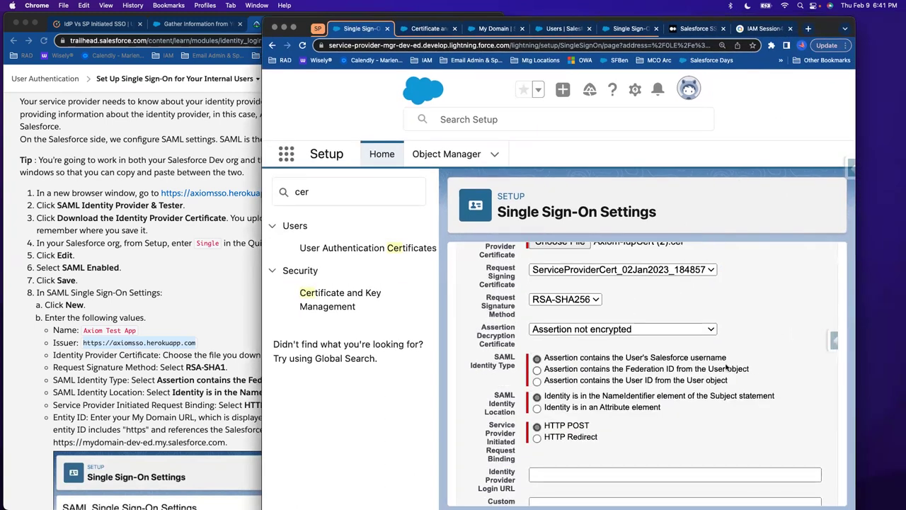
- Keep 'Assertion not encrypted' and set SAML Identity Type to Federation ID from the User object
{"action": "left_click", "coordinate": [638, 328]}
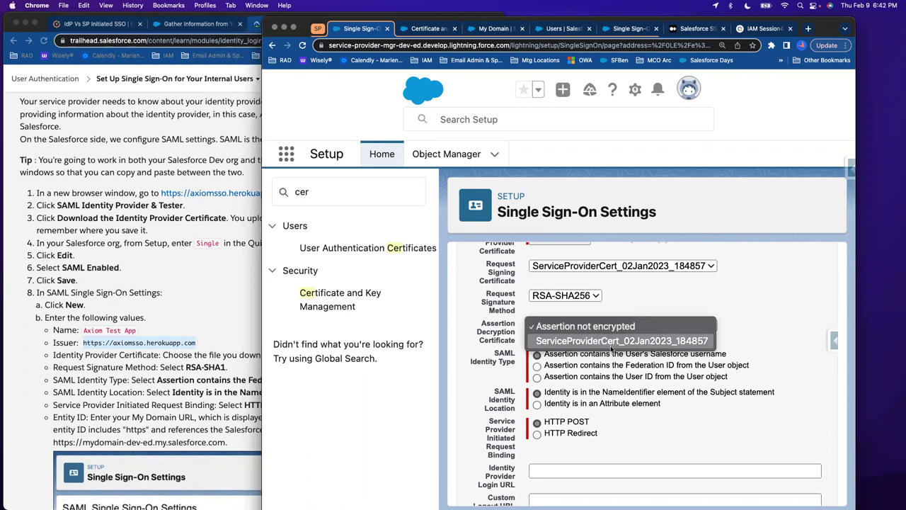
{"action": "left_click", "coordinate": [637, 301]}
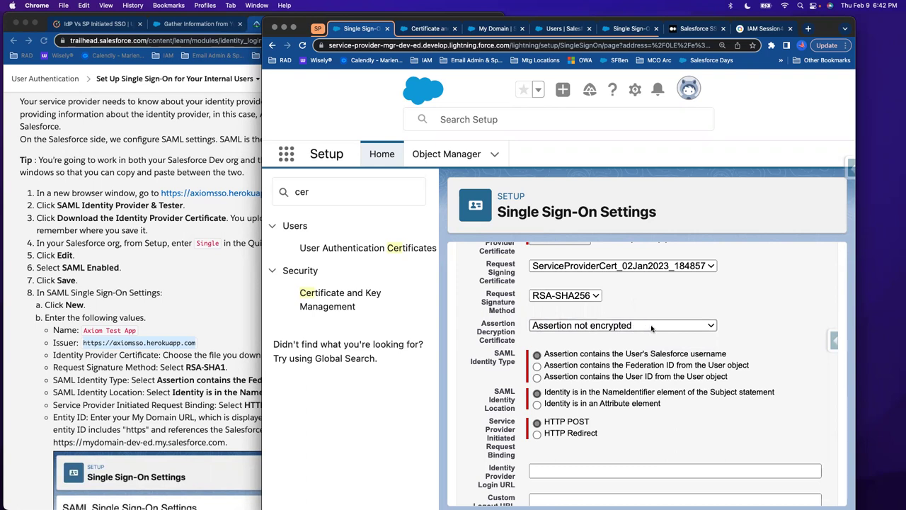
{"action": "left_click", "coordinate": [649, 325]}
{"action": "left_click", "coordinate": [650, 325]}
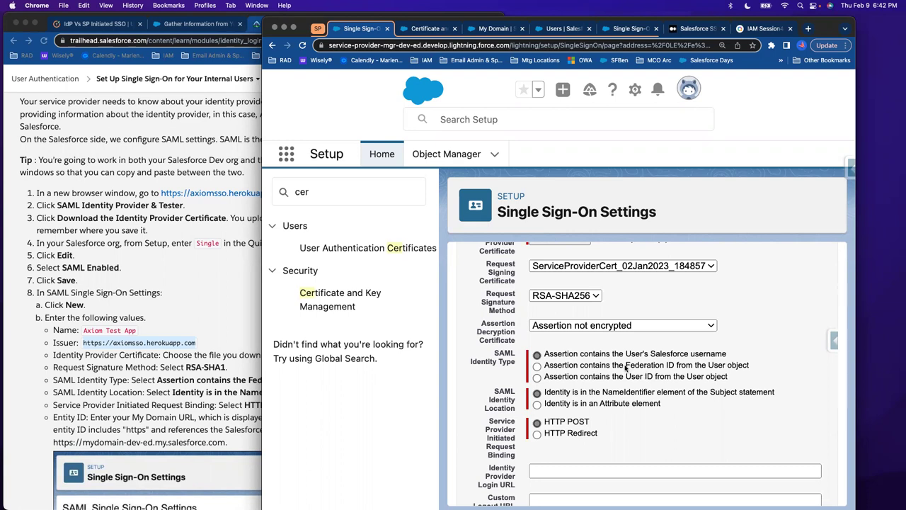
{"action": "left_click_drag", "start_coordinate": [625, 366], "coordinate": [676, 367]}
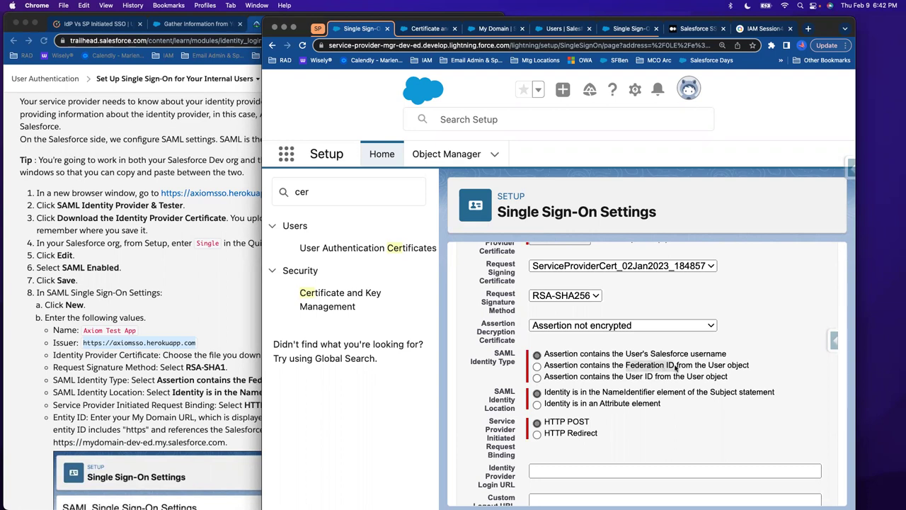
{"action": "left_click", "coordinate": [537, 366]}
{"action": "left_click", "coordinate": [538, 376]}
{"action": "left_click", "coordinate": [538, 365]}
{"action": "left_click_drag", "start_coordinate": [570, 397], "coordinate": [688, 393]}
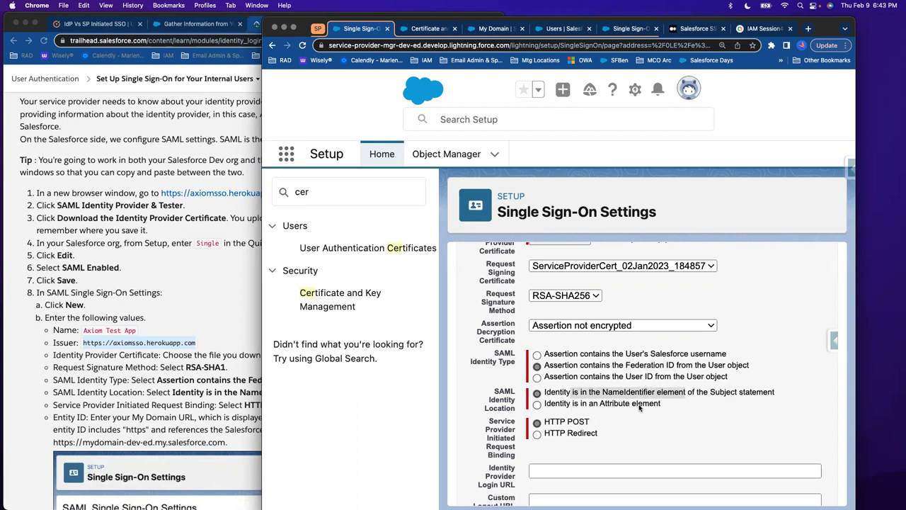
{"action": "left_click", "coordinate": [538, 405]}
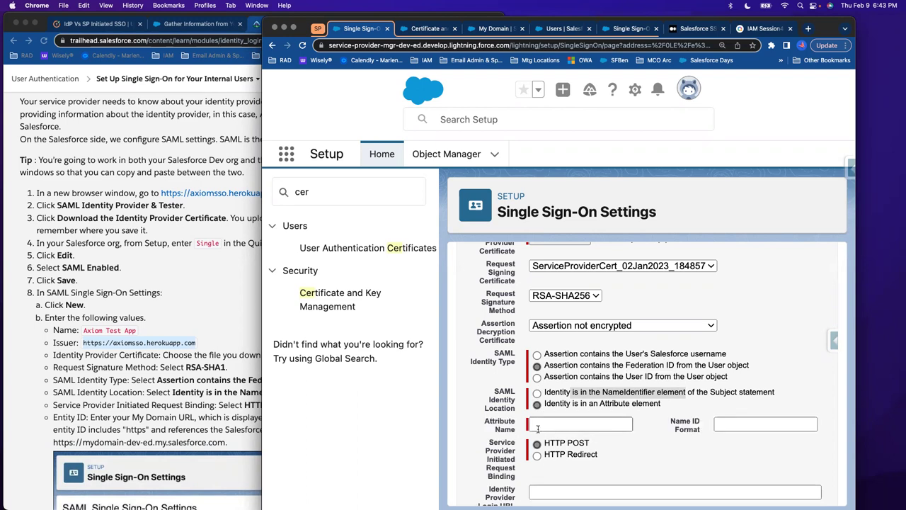
{"action": "left_click", "coordinate": [490, 423]}
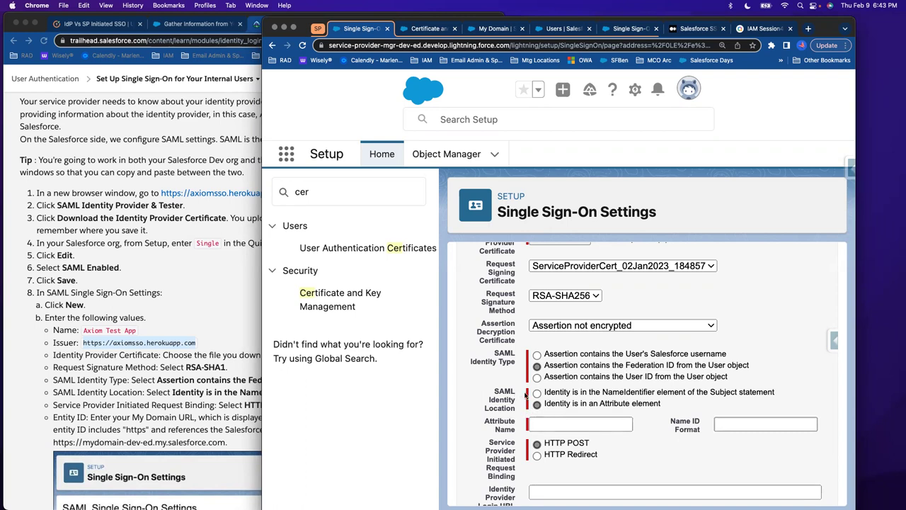
{"action": "double_click", "coordinate": [716, 395]}
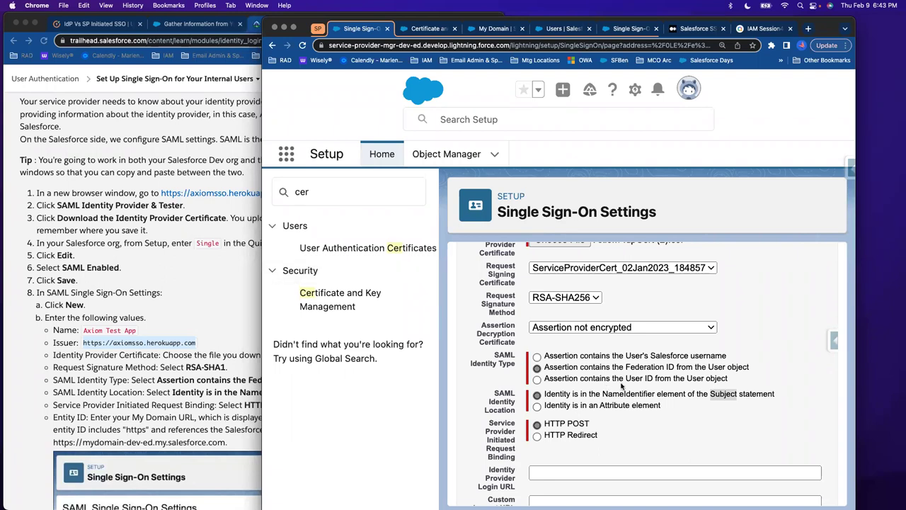
{"action": "scroll", "coordinate": [623, 387], "scroll_direction": "up", "scroll_amount": 1}
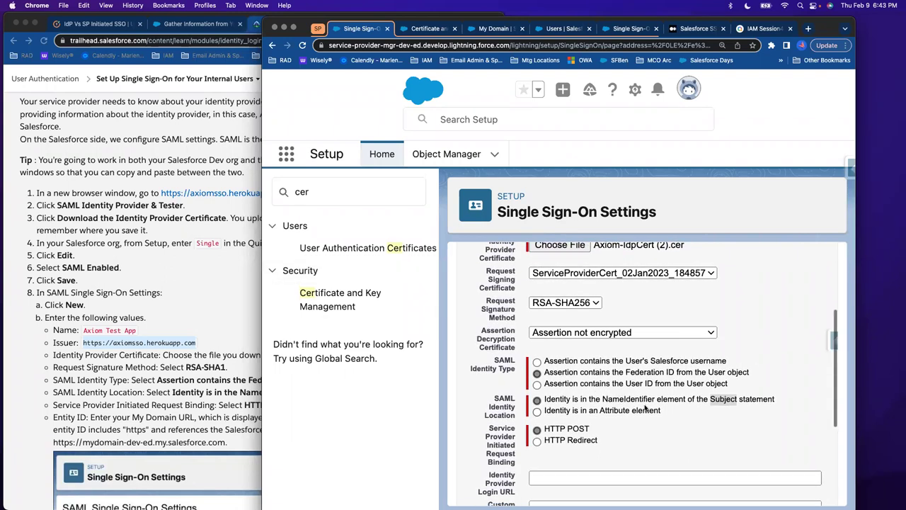
{"action": "scroll", "coordinate": [637, 404], "scroll_direction": "down", "scroll_amount": 2}
{"action": "left_click", "coordinate": [537, 383]}
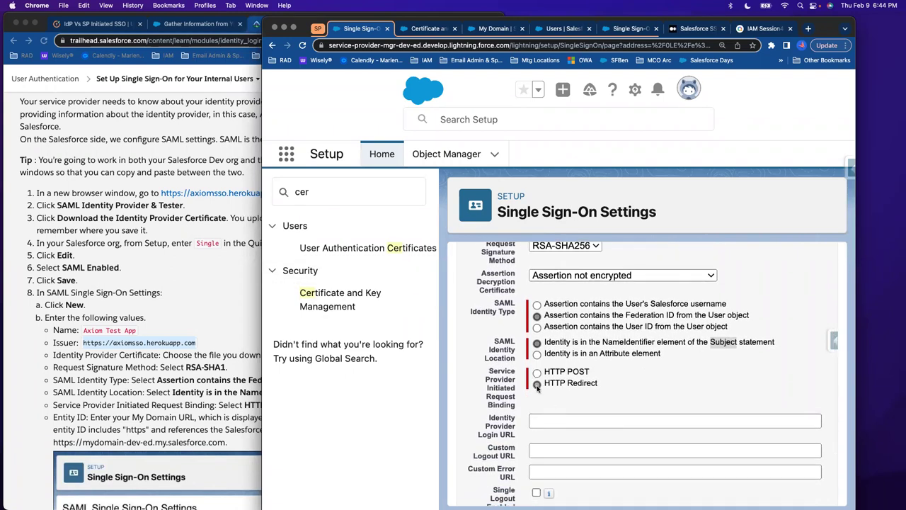
- Keep HTTP Redirect binding, leave Identity Provider Login URL blank, and scroll to Just-in-time User Provisioning
{"action": "triple_click", "coordinate": [496, 422]}
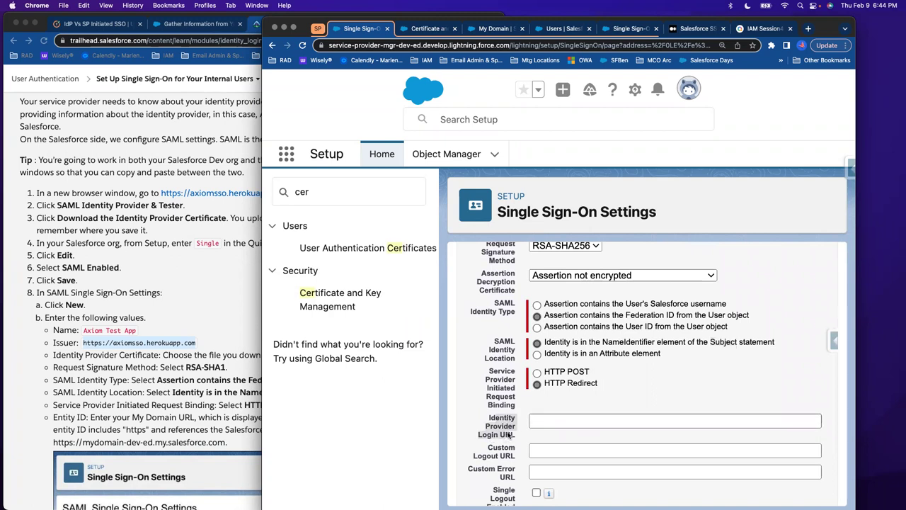
{"action": "left_click", "coordinate": [545, 420]}
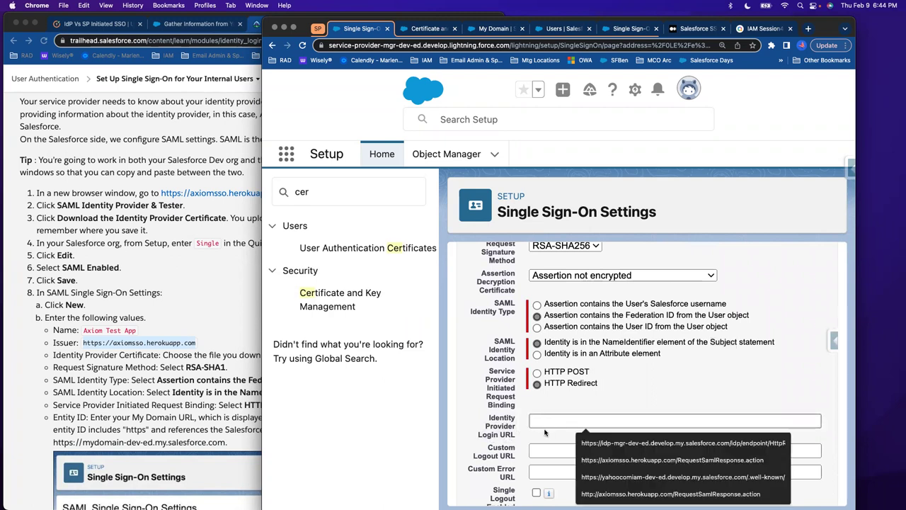
{"action": "left_click", "coordinate": [567, 409]}
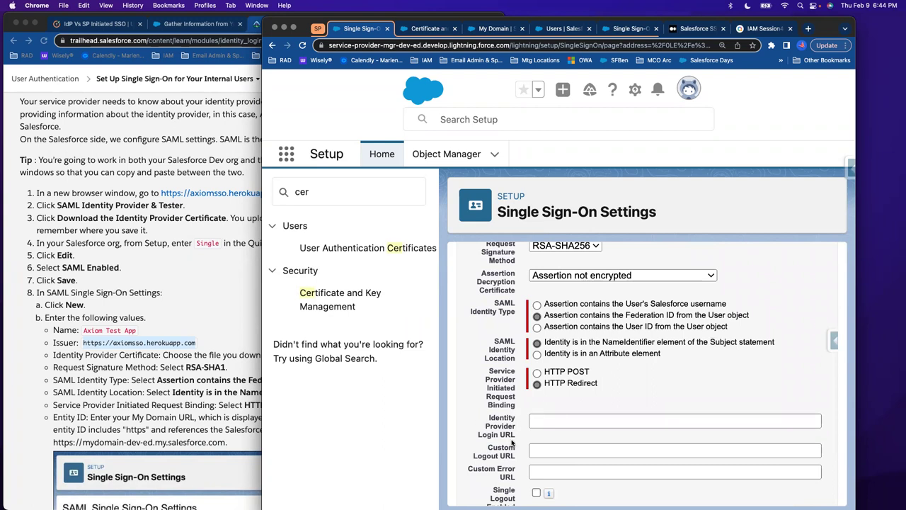
{"action": "scroll", "coordinate": [512, 443], "scroll_direction": "down", "scroll_amount": 1}
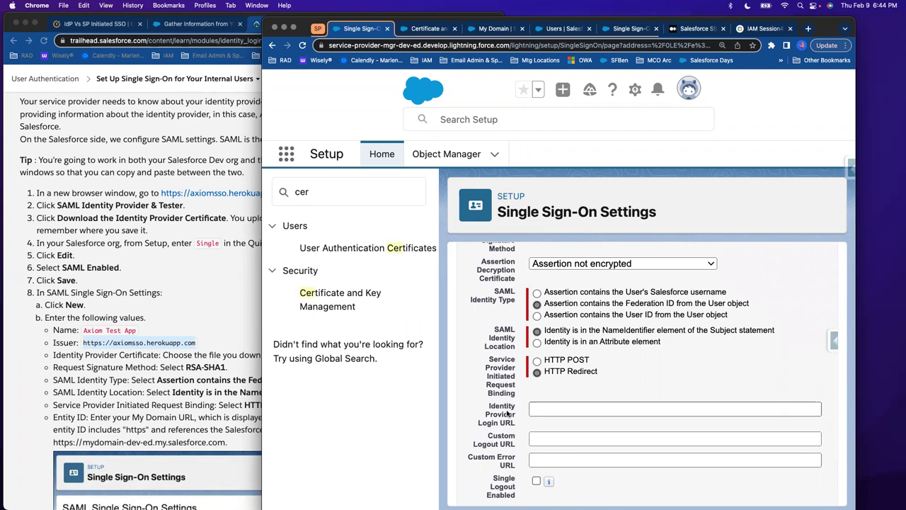
{"action": "scroll", "coordinate": [510, 417], "scroll_direction": "down", "scroll_amount": 3}
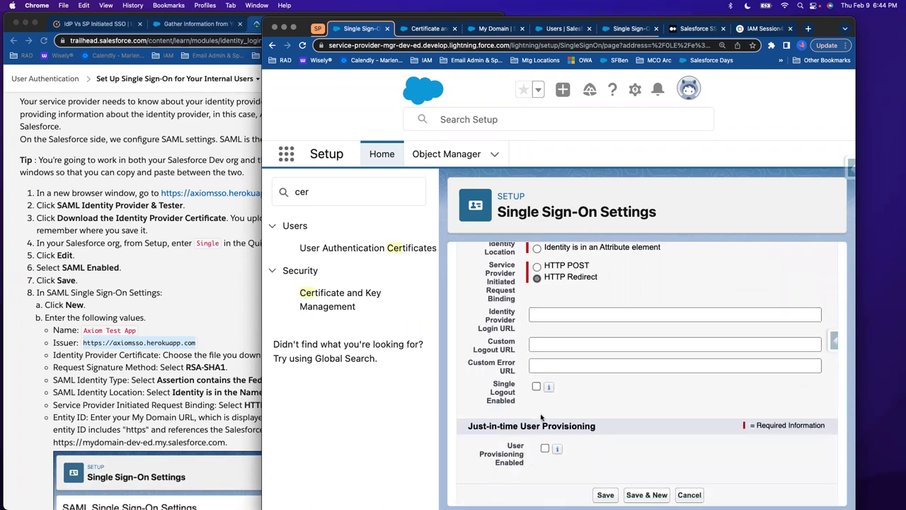
{"action": "scroll", "coordinate": [541, 419], "scroll_direction": "up", "scroll_amount": 4}
{"action": "scroll", "coordinate": [546, 446], "scroll_direction": "down", "scroll_amount": 4}
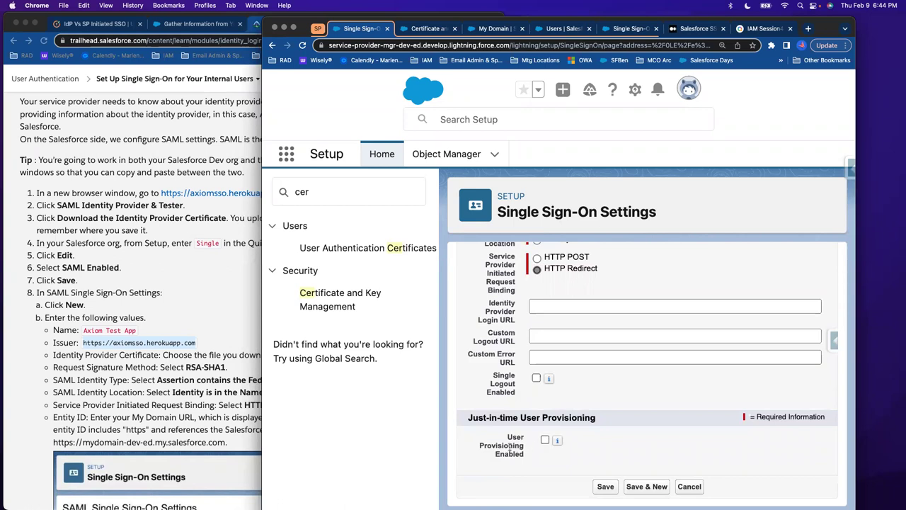
- Enable just-in-time user provisioning on the Axiom2 SAML form with the Standard provisioning type, not Custom SAML JIT
{"action": "left_click", "coordinate": [545, 441]}
{"action": "scroll", "coordinate": [598, 434], "scroll_direction": "down", "scroll_amount": 1}
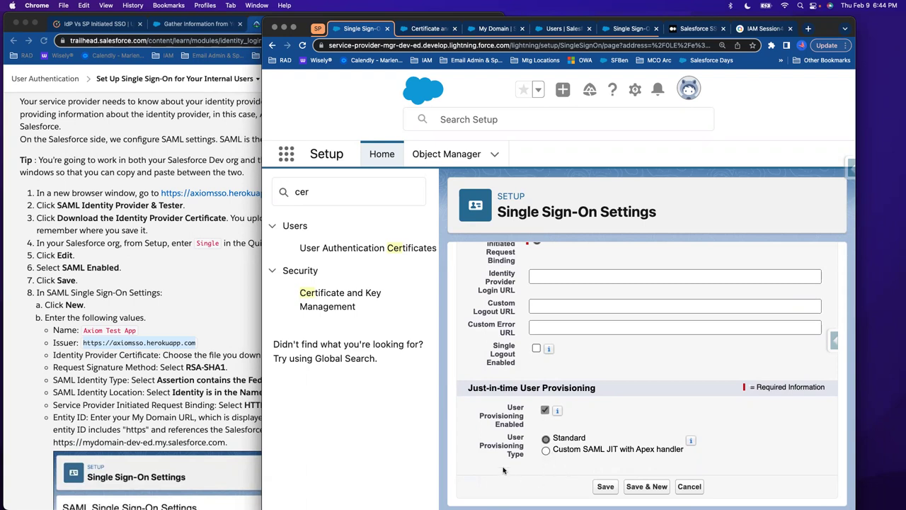
{"action": "left_click", "coordinate": [545, 451]}
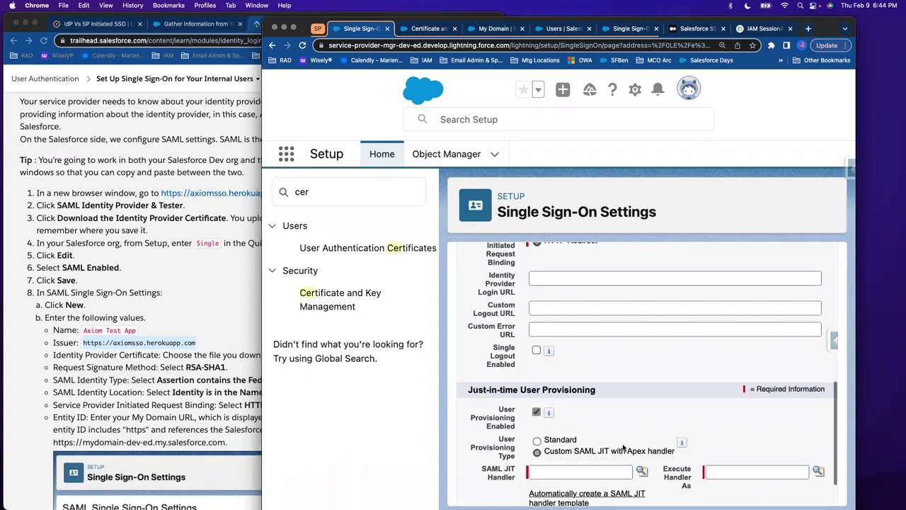
{"action": "scroll", "coordinate": [616, 446], "scroll_direction": "down", "scroll_amount": 2}
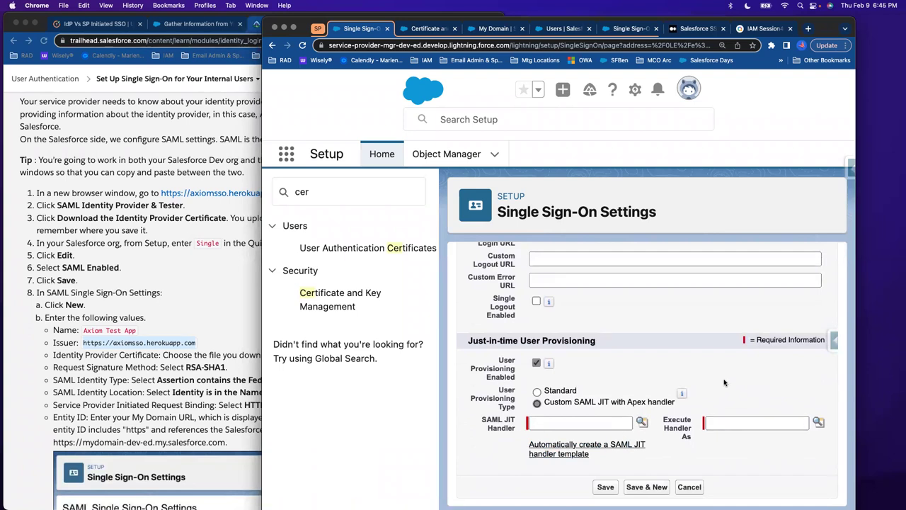
{"action": "left_click", "coordinate": [85, 342]}
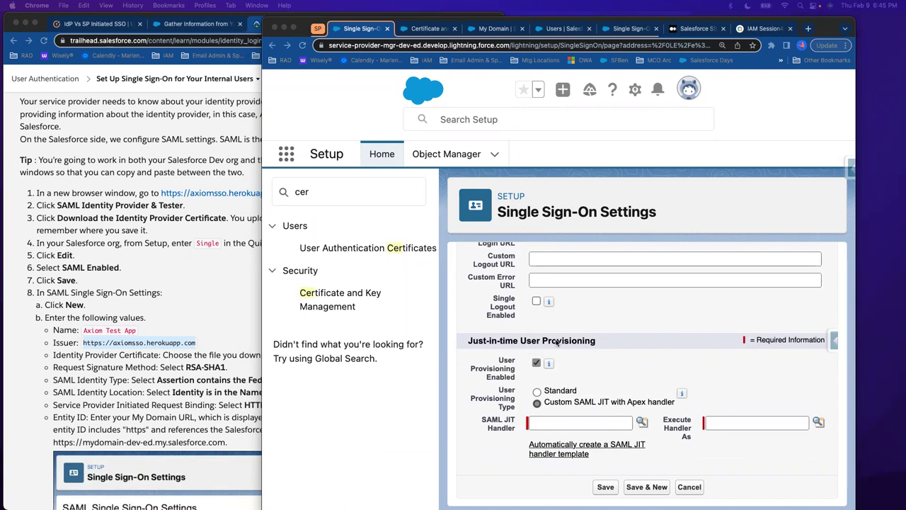
{"action": "left_click", "coordinate": [536, 392]}
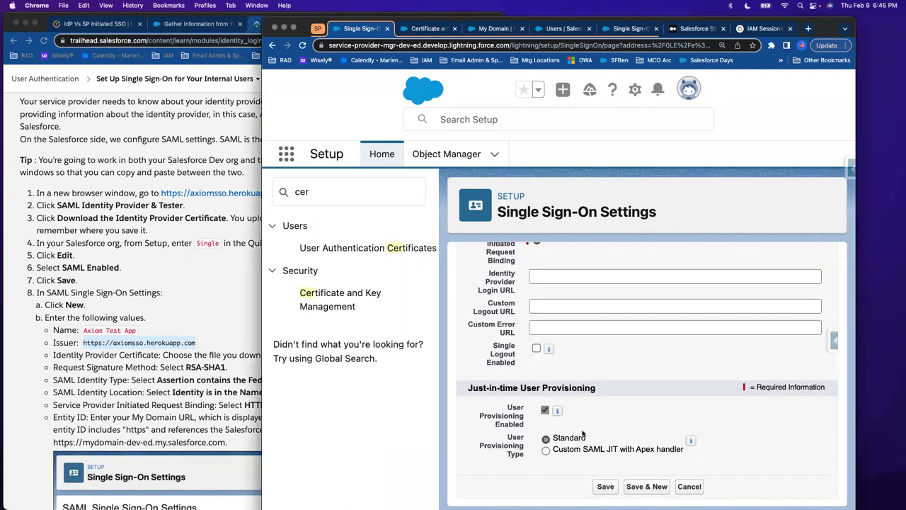
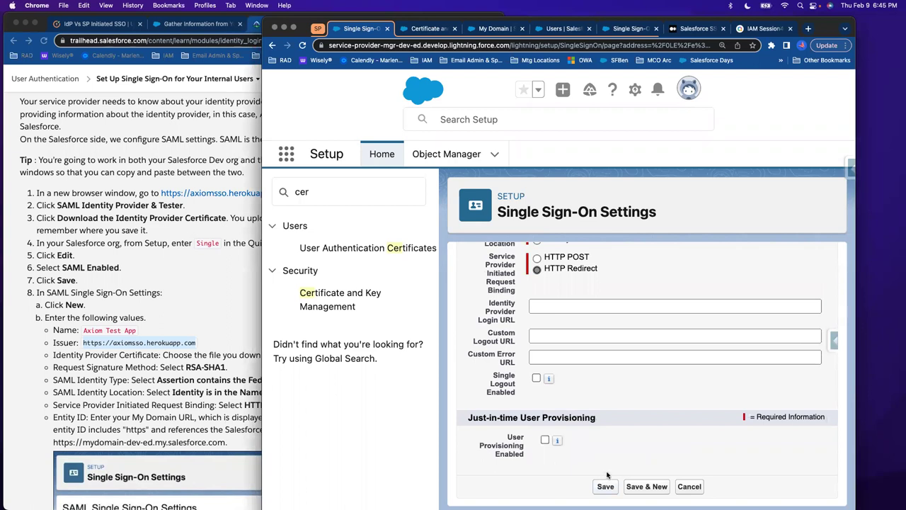
- Try saving the SAML settings, then rename Name and API Name from Axiom2 to Axiom3
{"action": "scroll", "coordinate": [607, 475], "scroll_direction": "up", "scroll_amount": 10}
{"action": "left_click", "coordinate": [621, 298]}
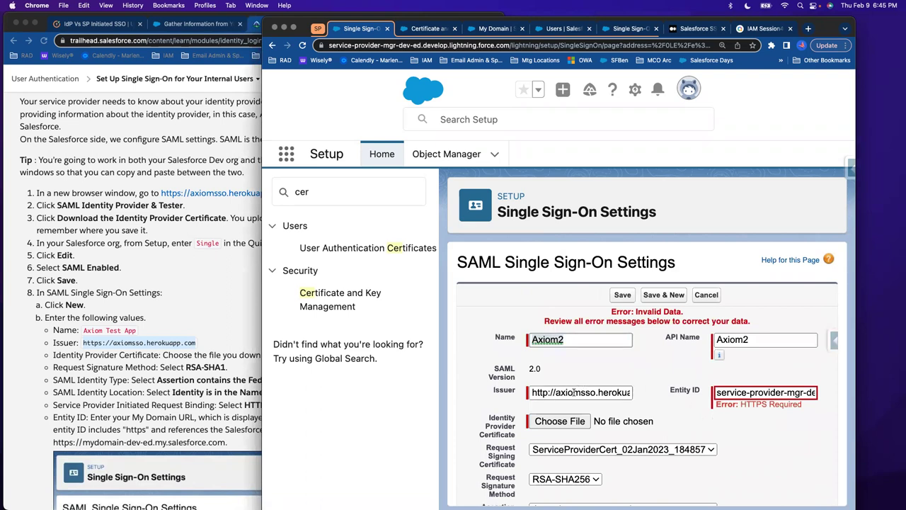
{"action": "left_click", "coordinate": [572, 337]}
{"action": "key", "text": "BackSpace"}
{"action": "type", "text": "3"}
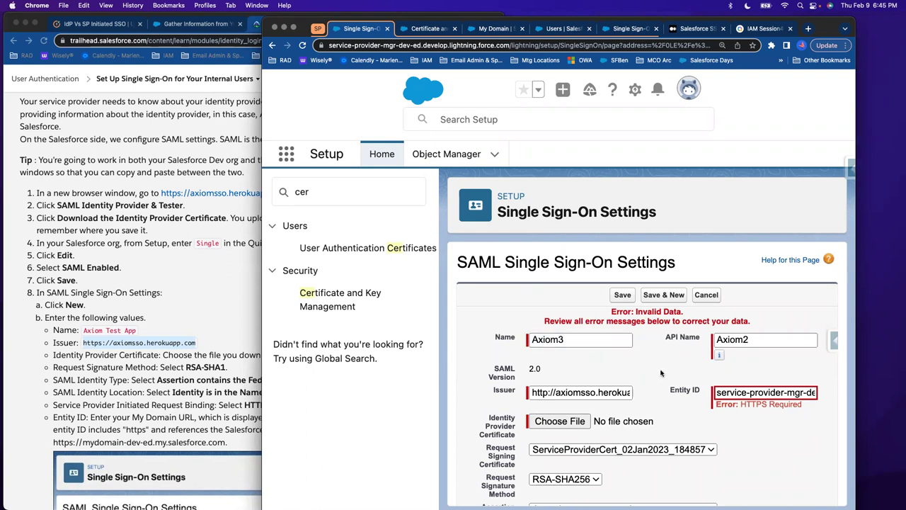
{"action": "left_click", "coordinate": [760, 338]}
{"action": "key", "text": "BackSpace"}
{"action": "type", "text": "3"}
{"action": "left_click", "coordinate": [715, 392]}
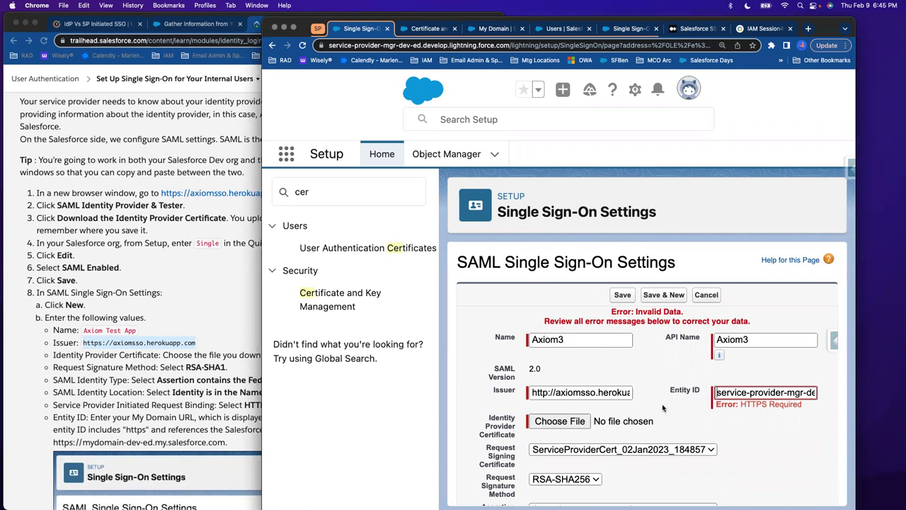
{"action": "left_click", "coordinate": [556, 392]}
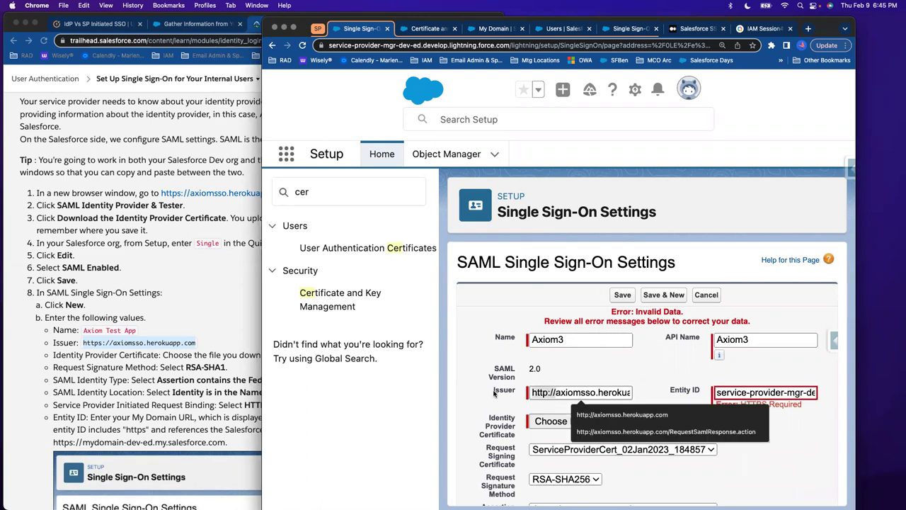
{"action": "left_click", "coordinate": [720, 392]}
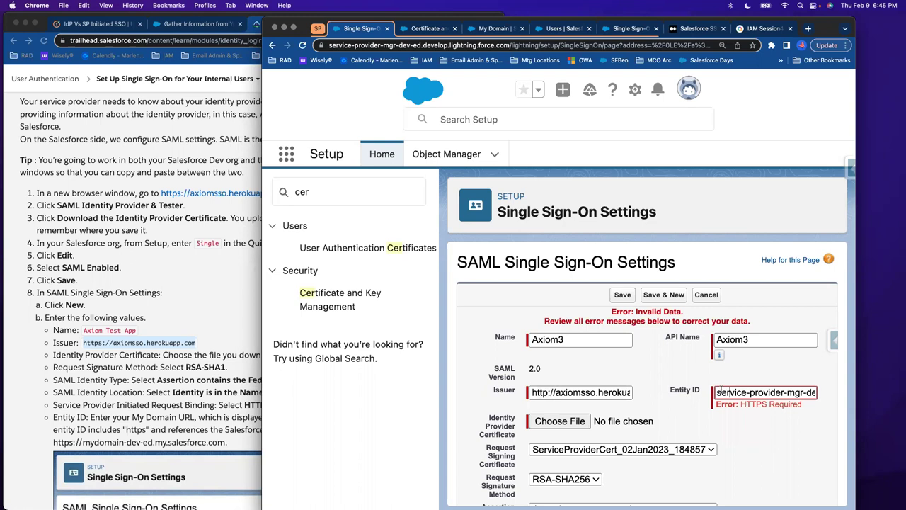
{"action": "key", "text": "super+Right"}
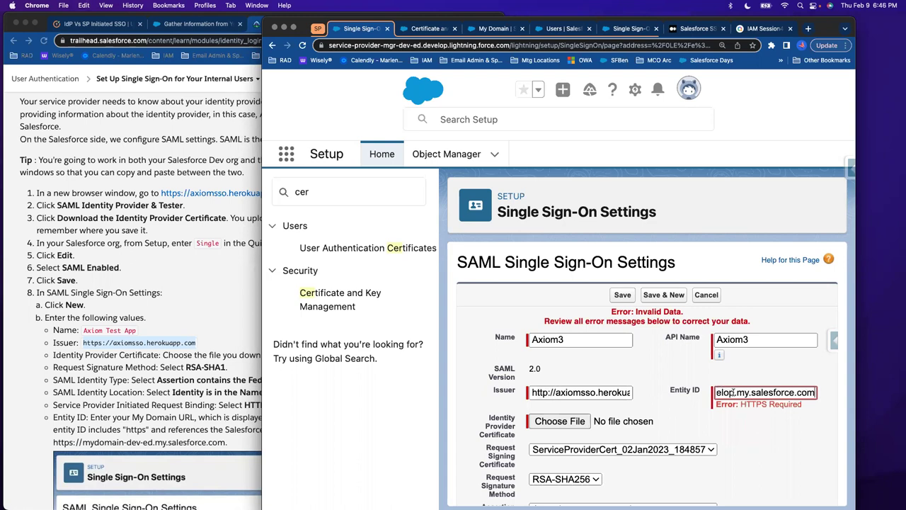
{"action": "left_click_drag", "start_coordinate": [734, 392], "coordinate": [856, 395]}
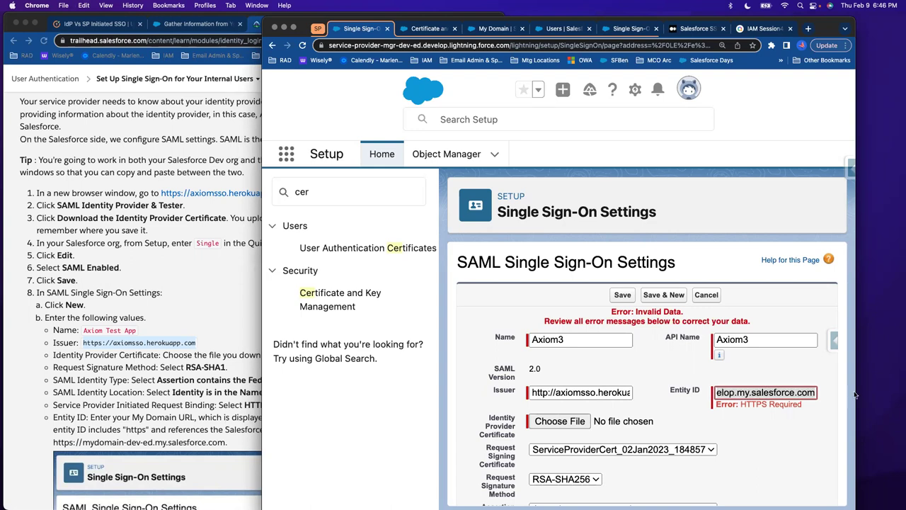
{"action": "left_click", "coordinate": [762, 392]}
{"action": "key", "text": "super+Left"}
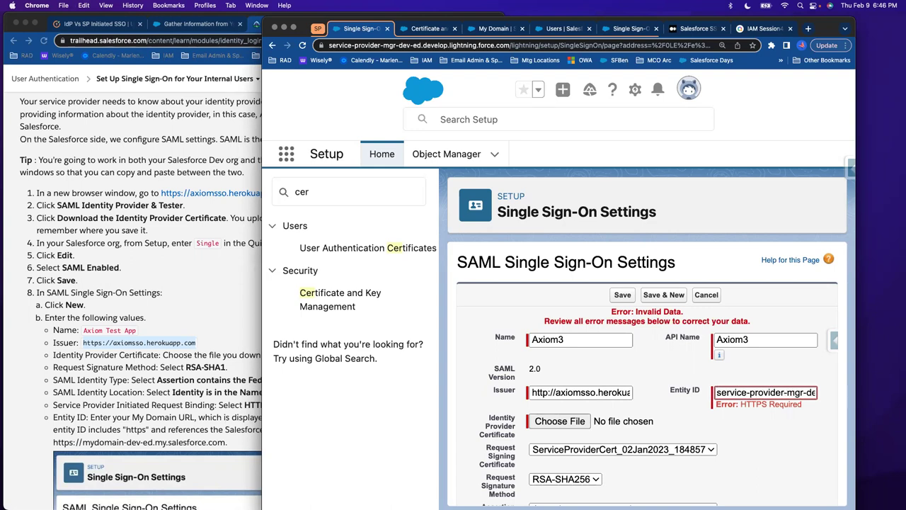
{"action": "type", "text": "https:"}
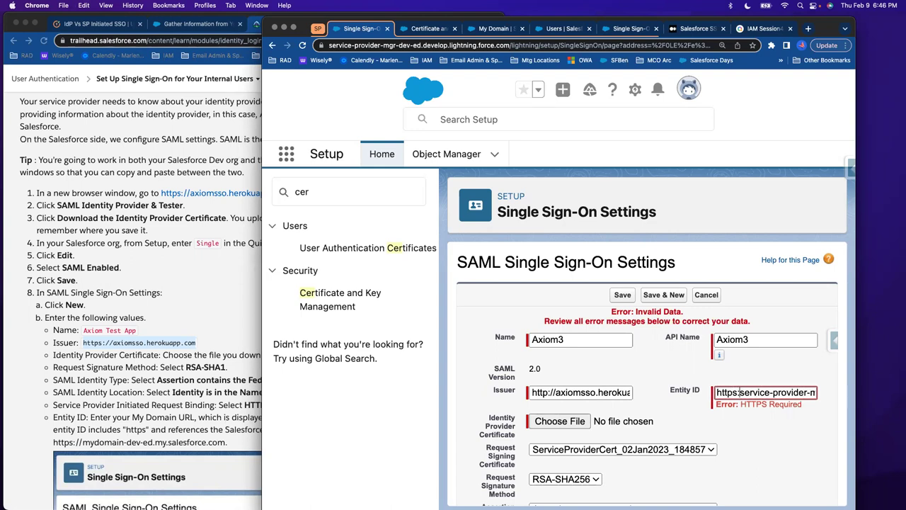
{"action": "type", "text": "//"}
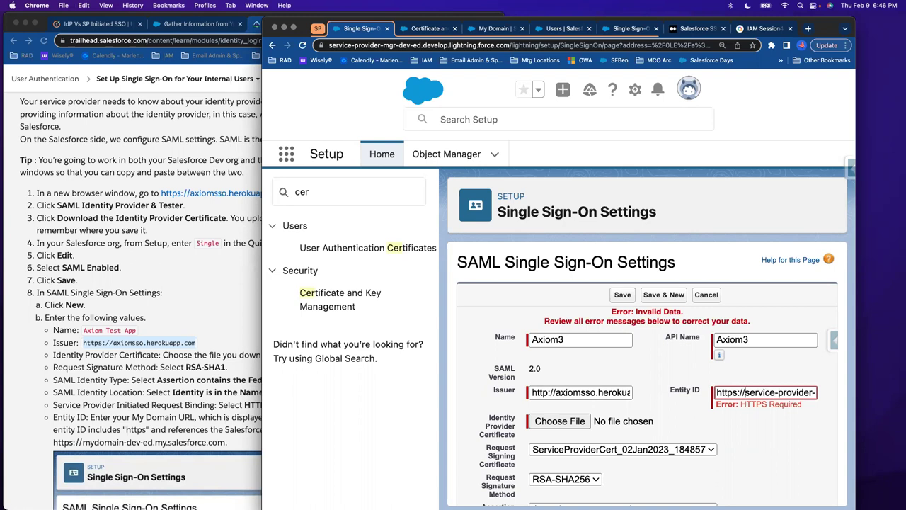
{"action": "key", "text": "BackSpace"}
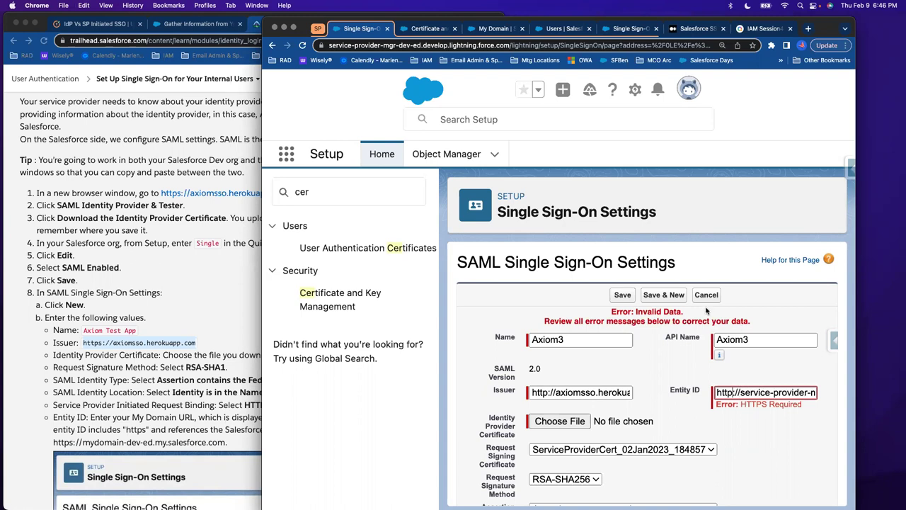
{"action": "left_click", "coordinate": [622, 295]}
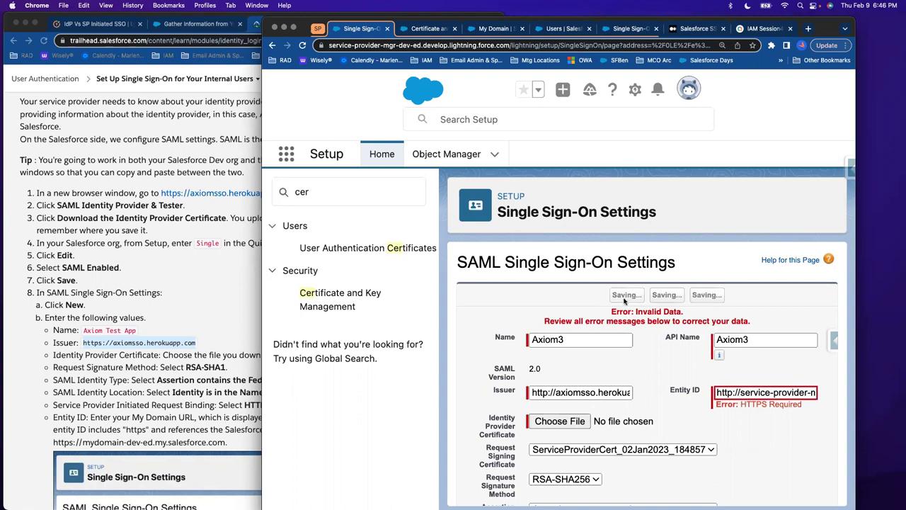
- Change both the Entity ID and Issuer URL to start with https
{"action": "left_click", "coordinate": [734, 394]}
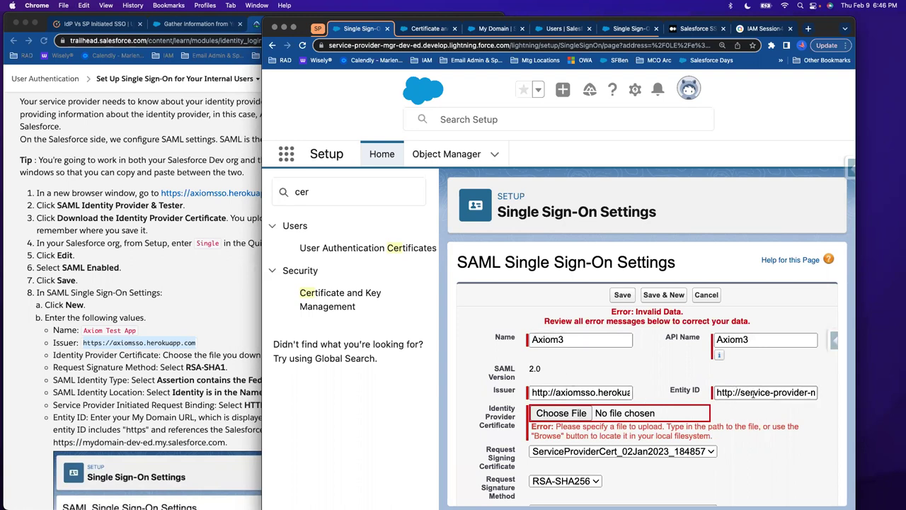
{"action": "type", "text": "s"}
{"action": "left_click", "coordinate": [551, 393]}
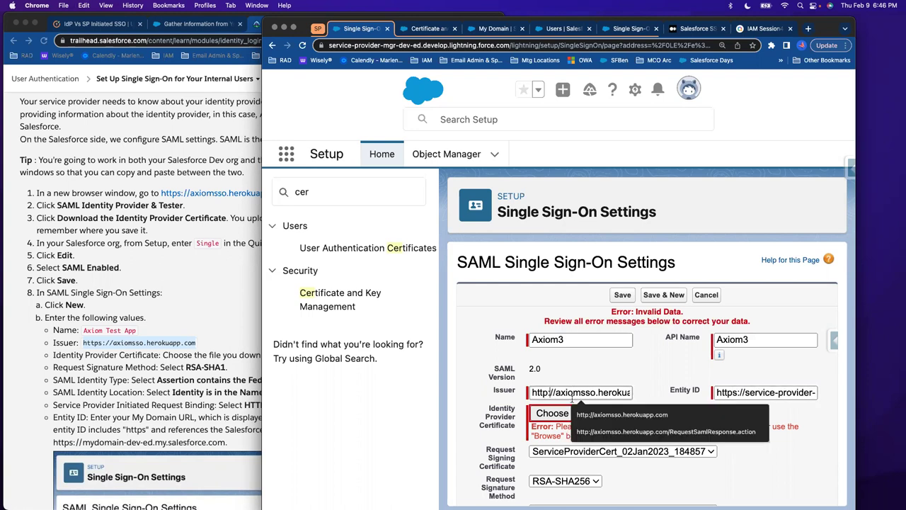
{"action": "type", "text": "s"}
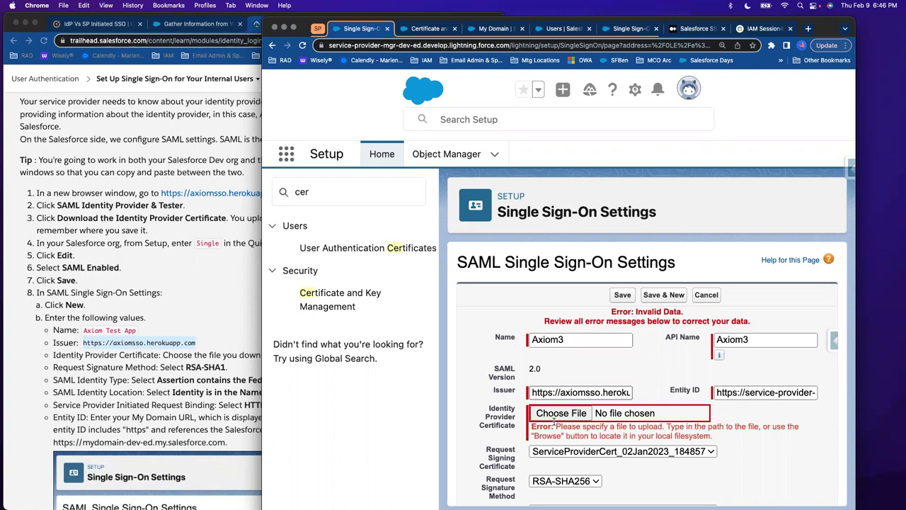
- Attach the Axiom-IdpCert (2).cer identity provider certificate and save the configuration
{"action": "left_click", "coordinate": [572, 415]}
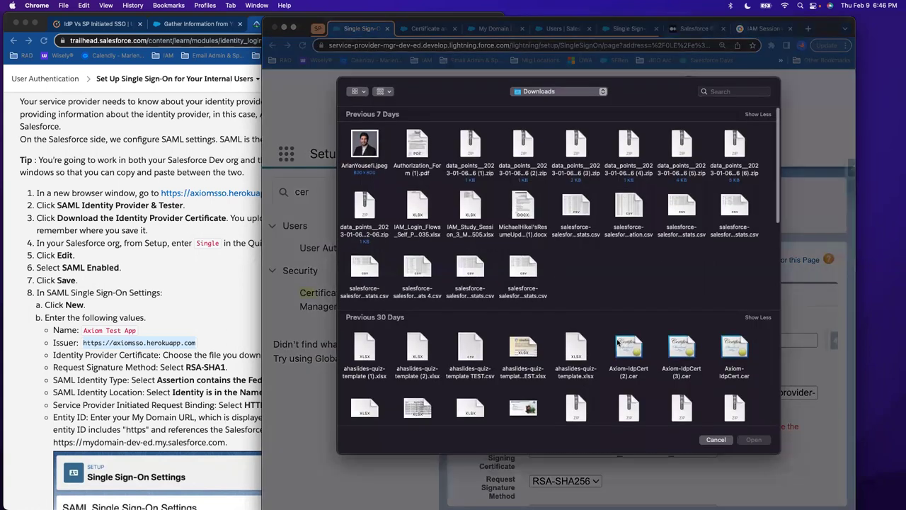
{"action": "left_click", "coordinate": [630, 344]}
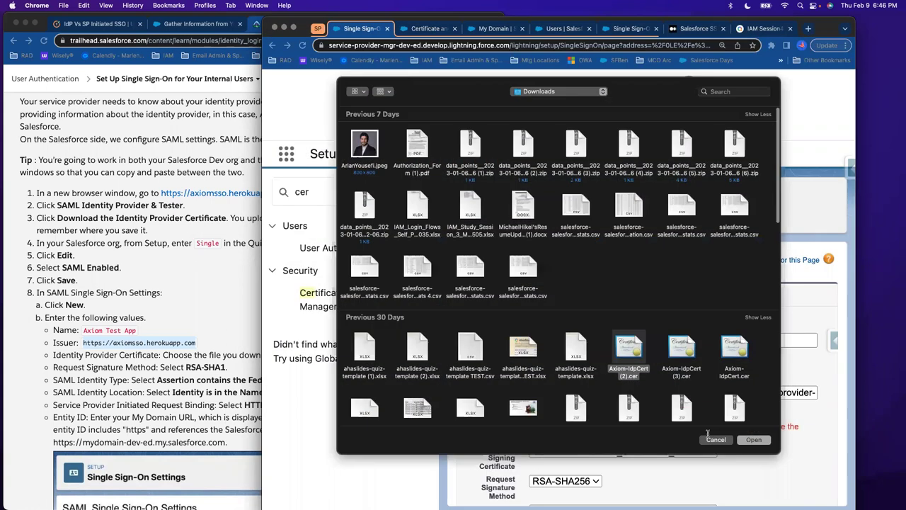
{"action": "key", "text": "Return"}
{"action": "scroll", "coordinate": [722, 437], "scroll_direction": "down", "scroll_amount": 2}
{"action": "scroll", "coordinate": [722, 437], "scroll_direction": "down", "scroll_amount": 2}
{"action": "scroll", "coordinate": [708, 396], "scroll_direction": "up", "scroll_amount": 5}
{"action": "left_click", "coordinate": [625, 296]}
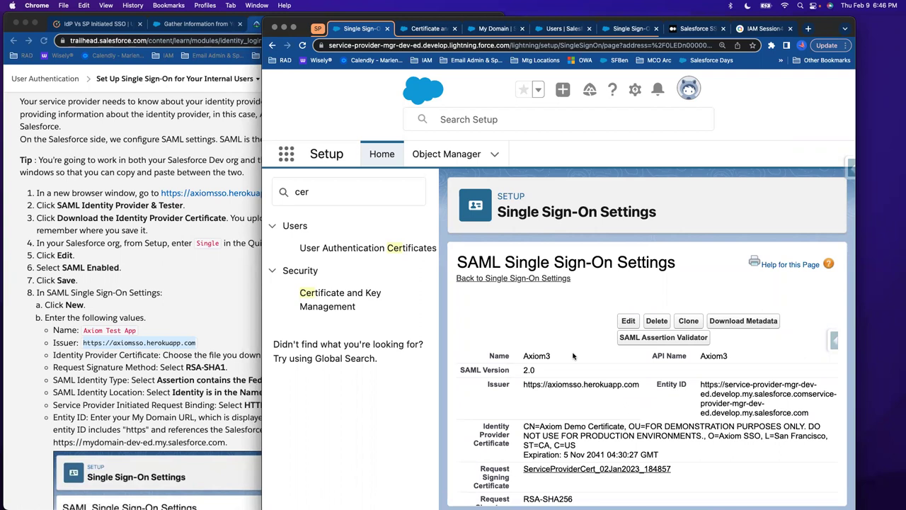
- Review the saved Axiom3 SAML settings, then go to My Domain settings
{"action": "scroll", "coordinate": [623, 425], "scroll_direction": "down", "scroll_amount": 3}
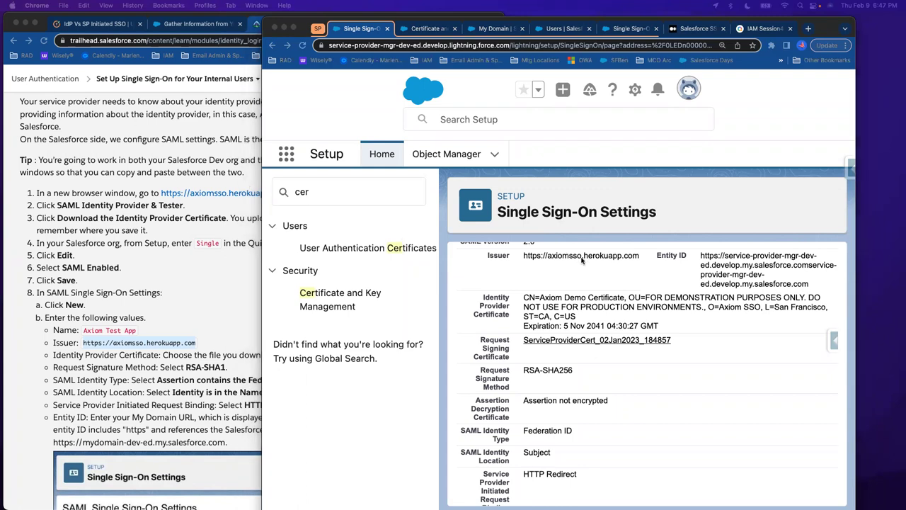
{"action": "left_click", "coordinate": [485, 29]}
- Reload My Domain, cancel the pending edit, and reopen Authentication Configuration for editing
{"action": "left_click", "coordinate": [303, 45]}
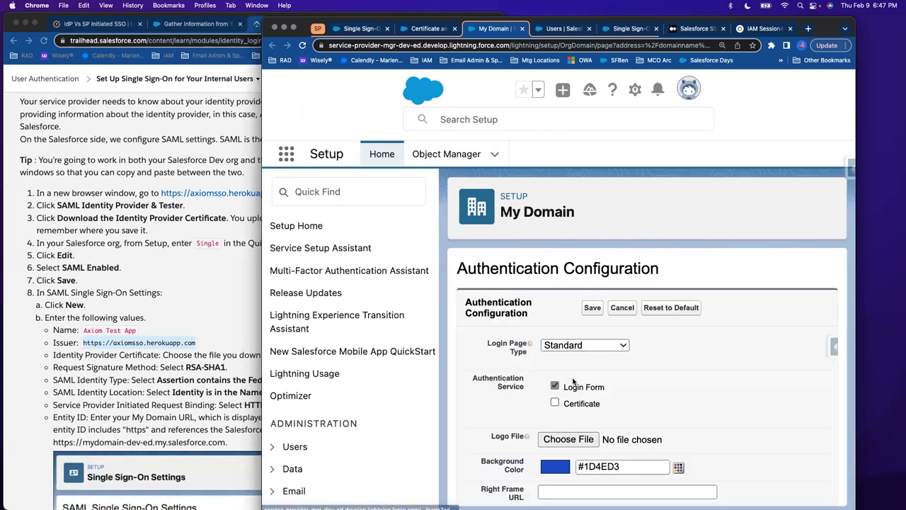
{"action": "scroll", "coordinate": [613, 384], "scroll_direction": "down", "scroll_amount": 2}
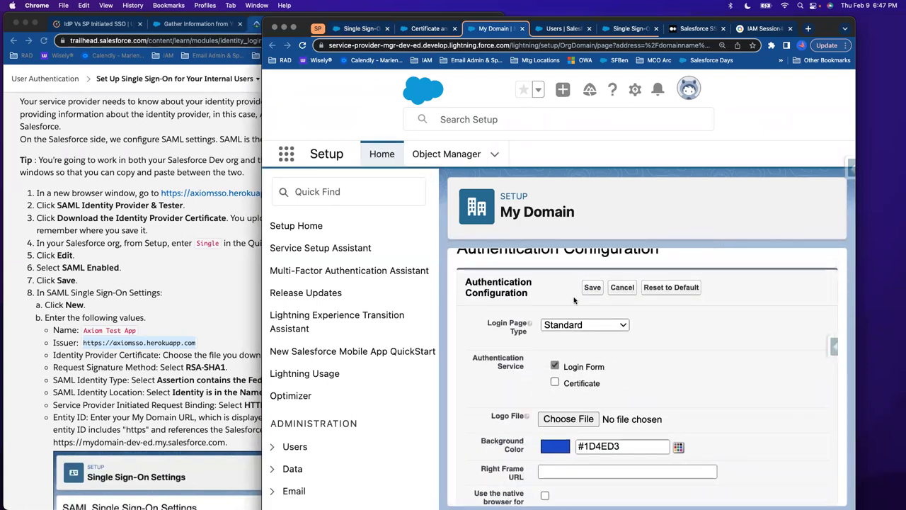
{"action": "left_click", "coordinate": [623, 287]}
{"action": "scroll", "coordinate": [669, 383], "scroll_direction": "down", "scroll_amount": 10}
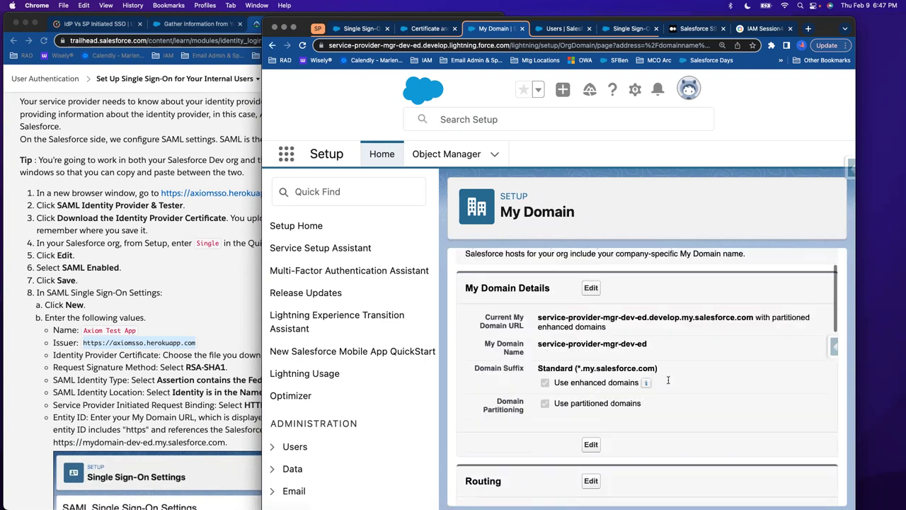
{"action": "scroll", "coordinate": [669, 383], "scroll_direction": "up", "scroll_amount": 5}
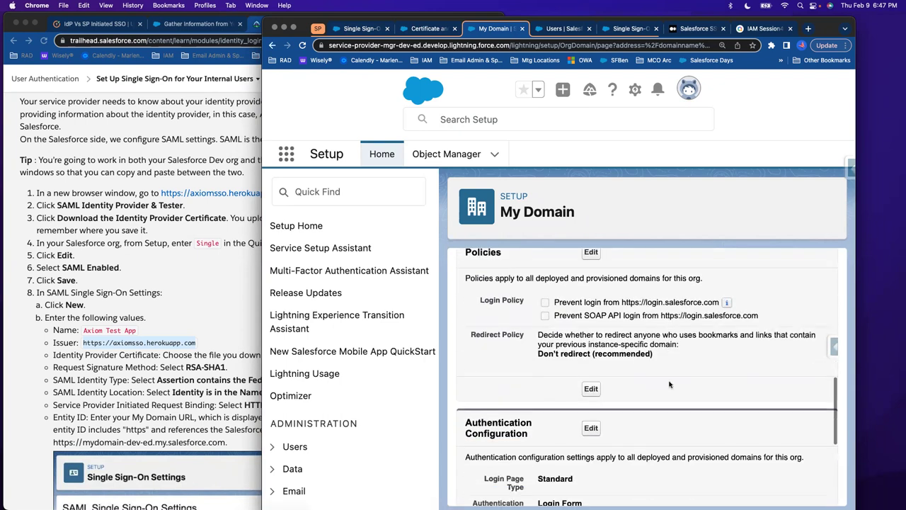
{"action": "scroll", "coordinate": [527, 432], "scroll_direction": "down", "scroll_amount": 3}
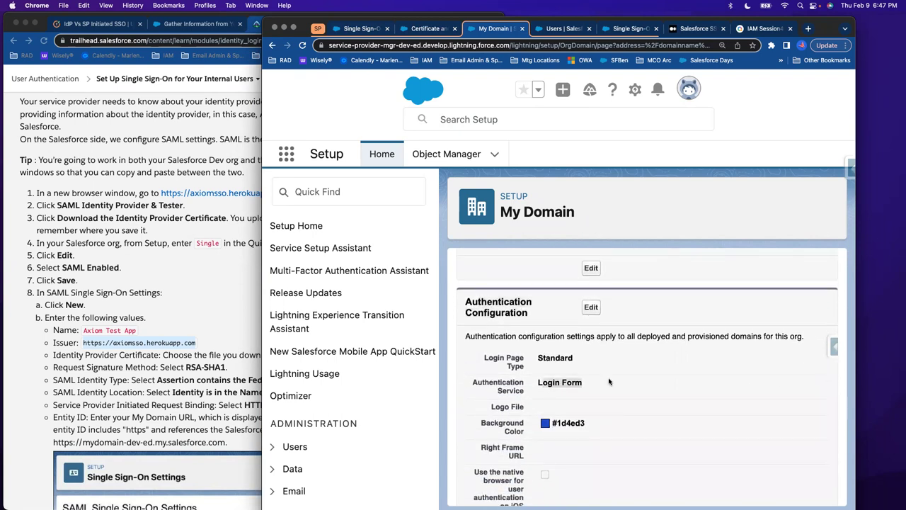
{"action": "left_click", "coordinate": [591, 308]}
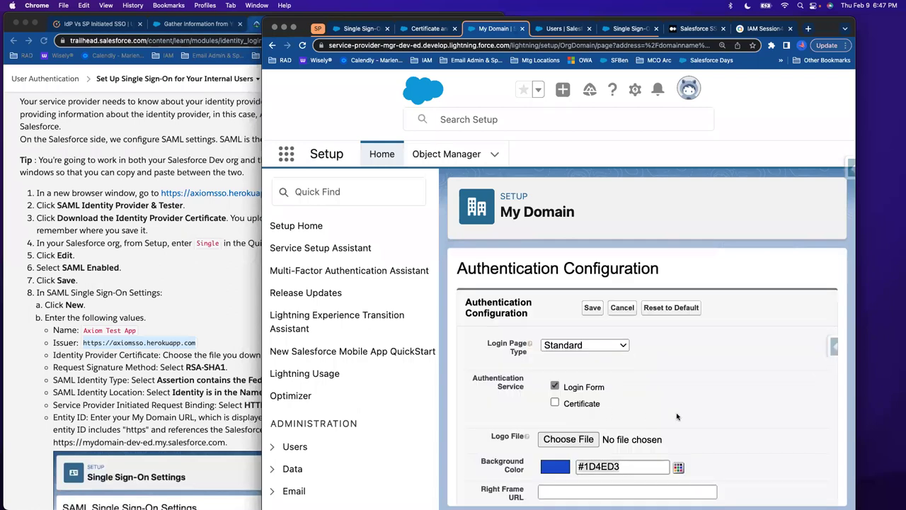
{"action": "scroll", "coordinate": [586, 350], "scroll_direction": "down", "scroll_amount": 2}
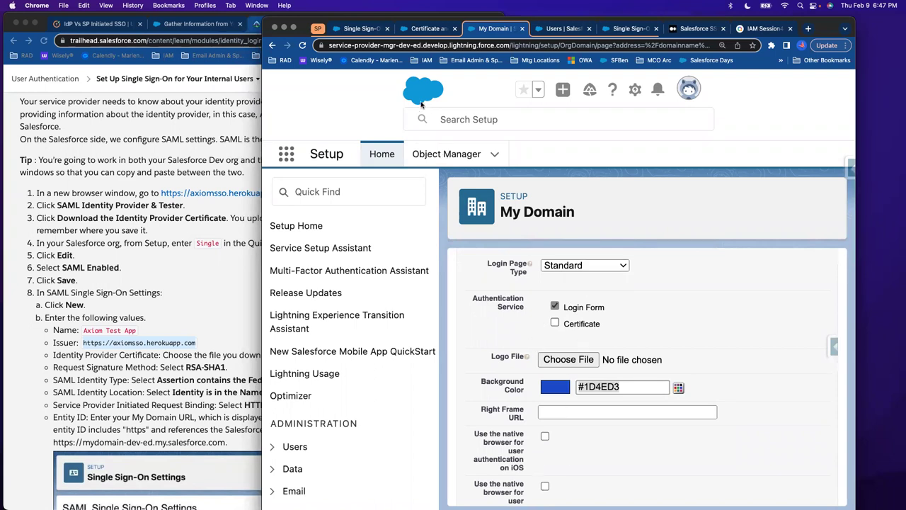
- Return to the Axiom3 single sign-on settings page and look over them
{"action": "left_click", "coordinate": [361, 29]}
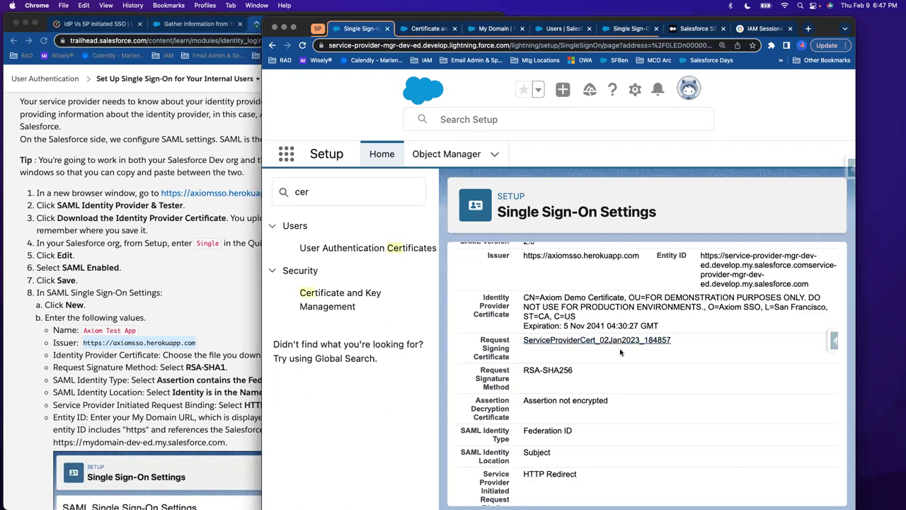
{"action": "scroll", "coordinate": [620, 352], "scroll_direction": "down", "scroll_amount": 5}
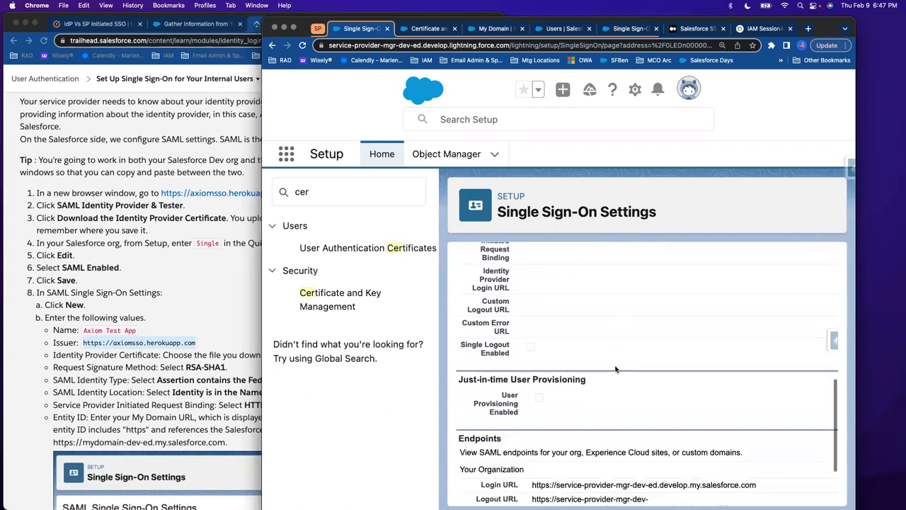
{"action": "scroll", "coordinate": [615, 369], "scroll_direction": "up", "scroll_amount": 1}
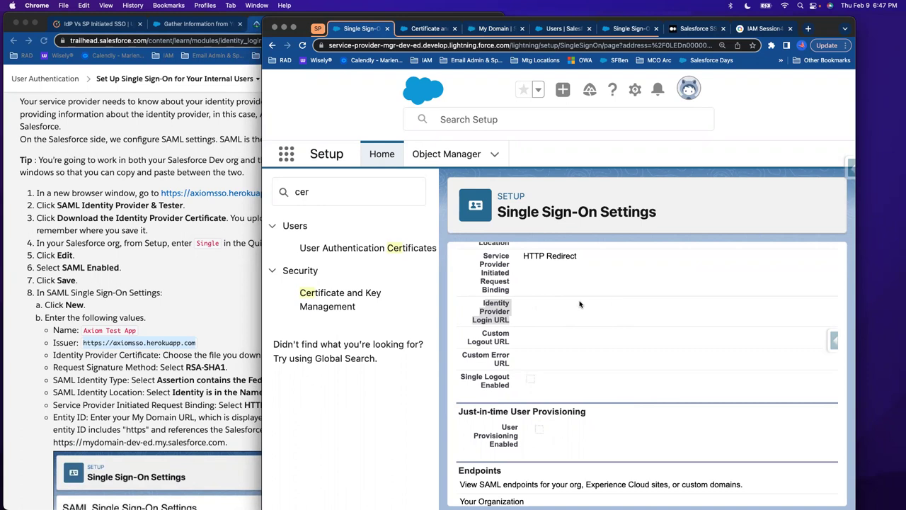
- Copy the Axiom SAML Response Requester page's web address from the other window
{"action": "left_click", "coordinate": [144, 160]}
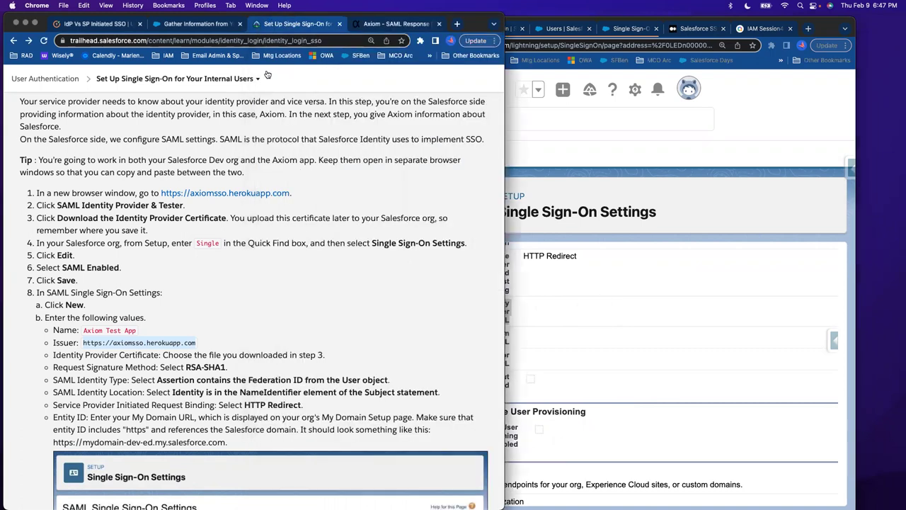
{"action": "left_click", "coordinate": [382, 29]}
{"action": "left_click", "coordinate": [266, 40]}
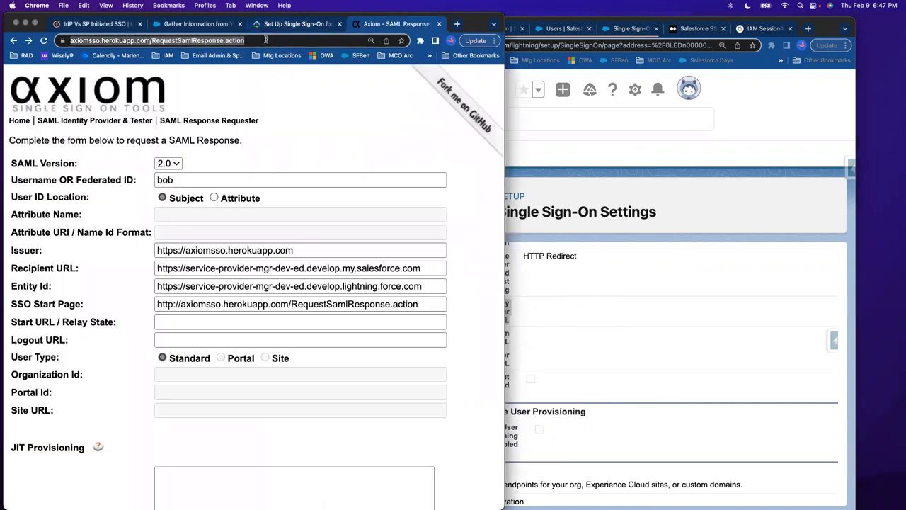
{"action": "left_click", "coordinate": [593, 279]}
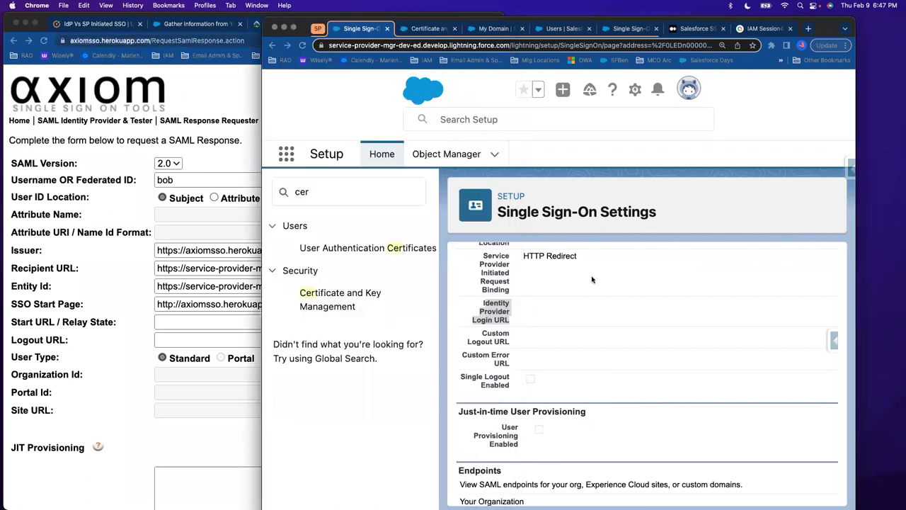
{"action": "scroll", "coordinate": [584, 283], "scroll_direction": "down", "scroll_amount": 2}
{"action": "scroll", "coordinate": [579, 286], "scroll_direction": "up", "scroll_amount": 5}
{"action": "left_click", "coordinate": [628, 322]}
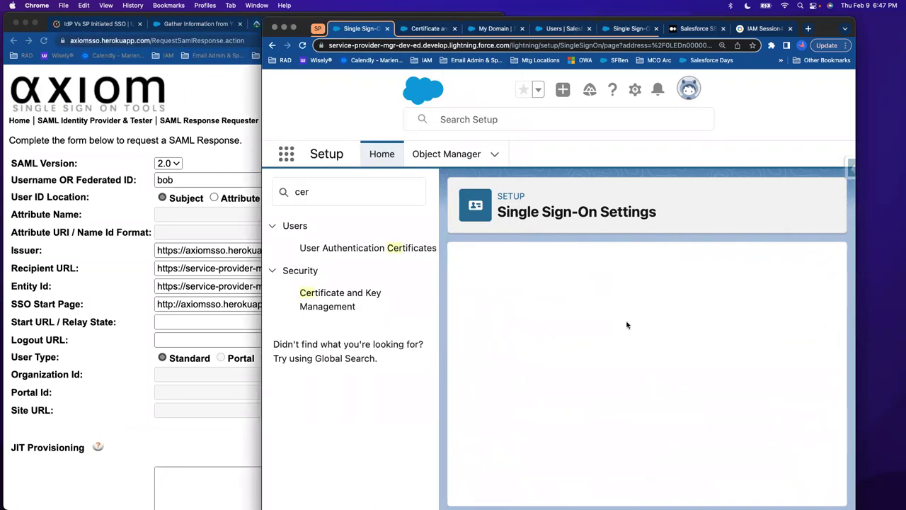
{"action": "scroll", "coordinate": [592, 436], "scroll_direction": "down", "scroll_amount": 8}
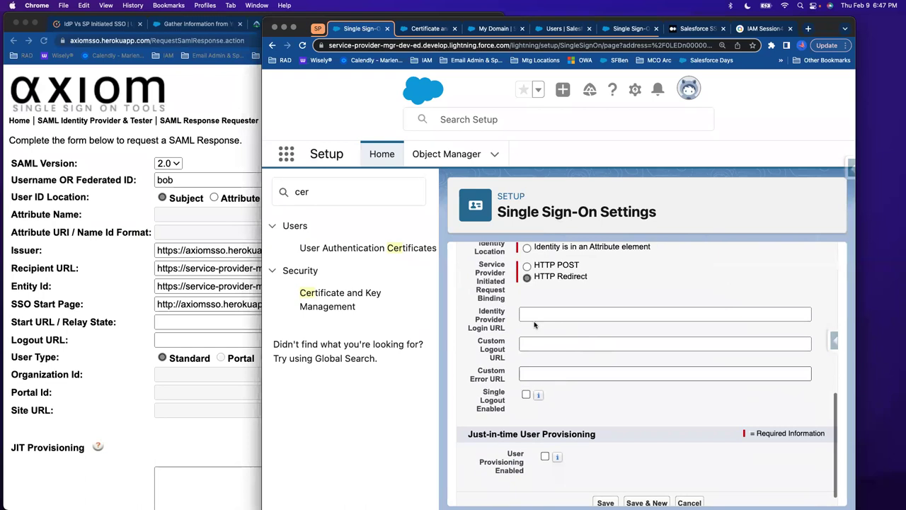
{"action": "left_click", "coordinate": [535, 313]}
{"action": "left_click", "coordinate": [662, 352]}
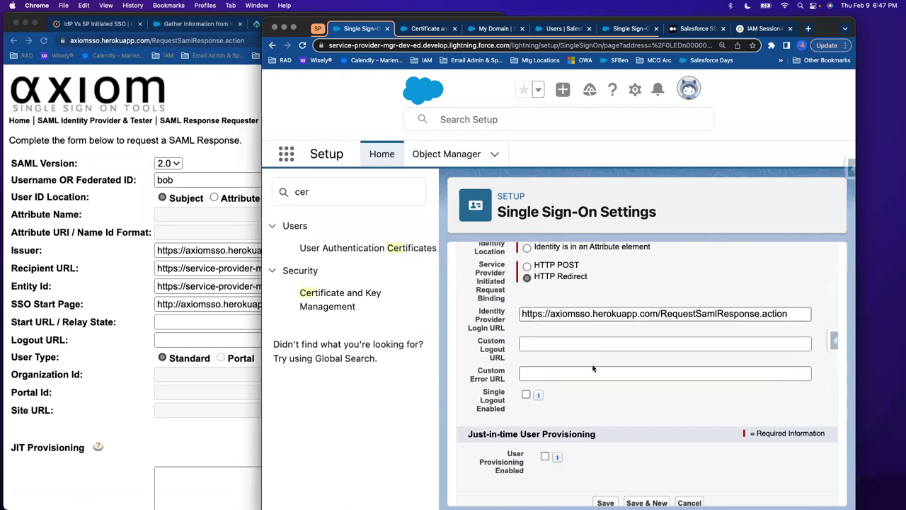
{"action": "scroll", "coordinate": [659, 325], "scroll_direction": "up", "scroll_amount": 5}
{"action": "scroll", "coordinate": [659, 324], "scroll_direction": "up", "scroll_amount": 1}
- Choose SSO_4096_20230209 as the request signing certificate and save Axiom3
{"action": "left_click", "coordinate": [664, 296]}
{"action": "left_click", "coordinate": [581, 280]}
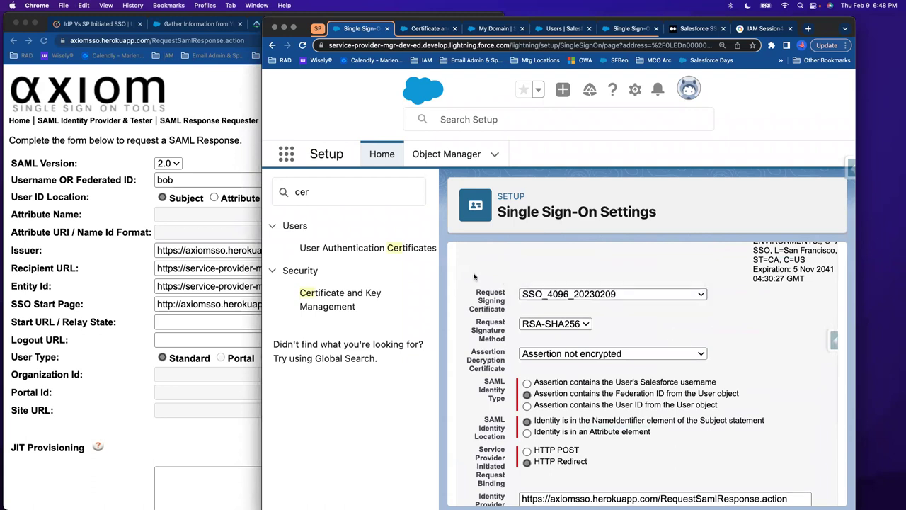
{"action": "scroll", "coordinate": [616, 344], "scroll_direction": "down", "scroll_amount": 1}
{"action": "left_click", "coordinate": [635, 290]}
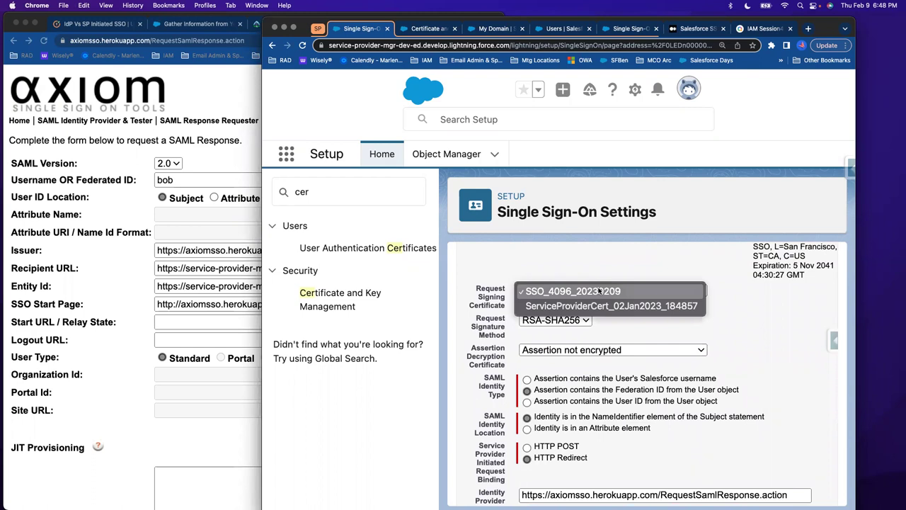
{"action": "key", "text": "Escape"}
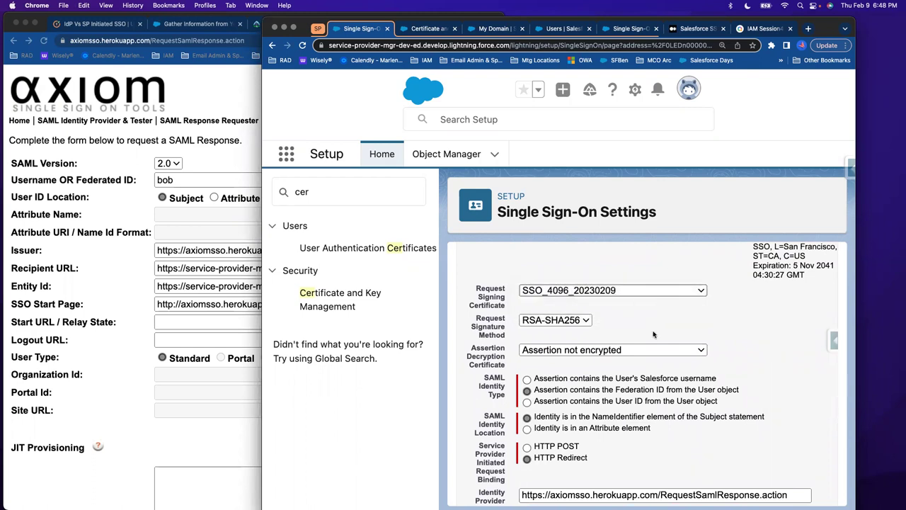
{"action": "scroll", "coordinate": [653, 333], "scroll_direction": "down", "scroll_amount": 1}
{"action": "scroll", "coordinate": [652, 333], "scroll_direction": "up", "scroll_amount": 5}
{"action": "left_click", "coordinate": [624, 294]}
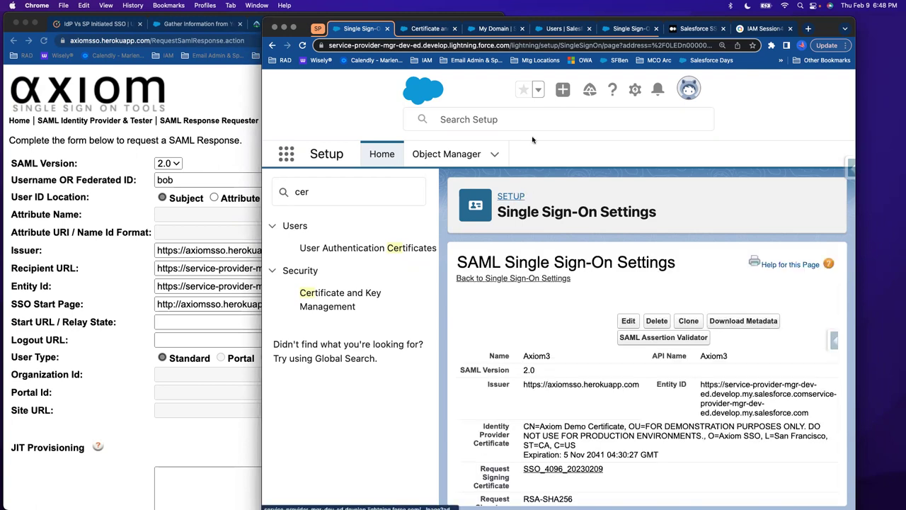
- Reload My Domain and cancel the Authentication Configuration edit
{"action": "left_click", "coordinate": [488, 29]}
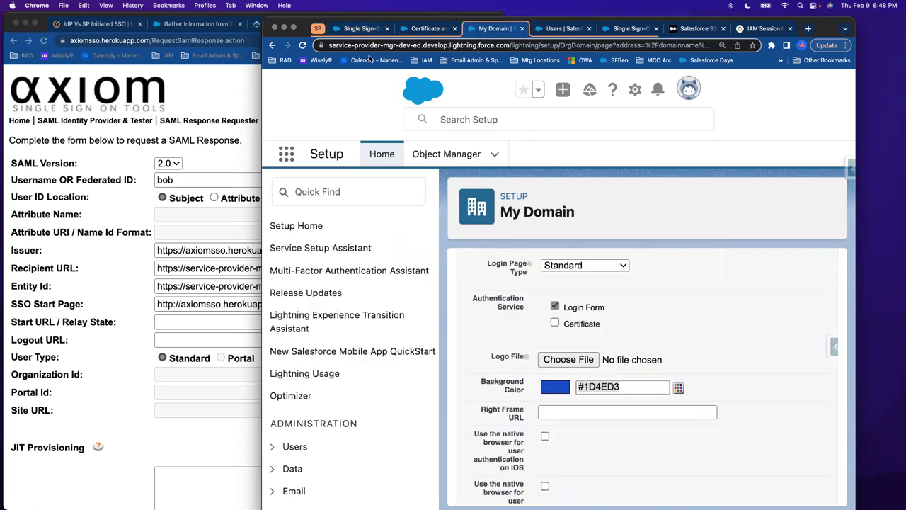
{"action": "left_click", "coordinate": [303, 45]}
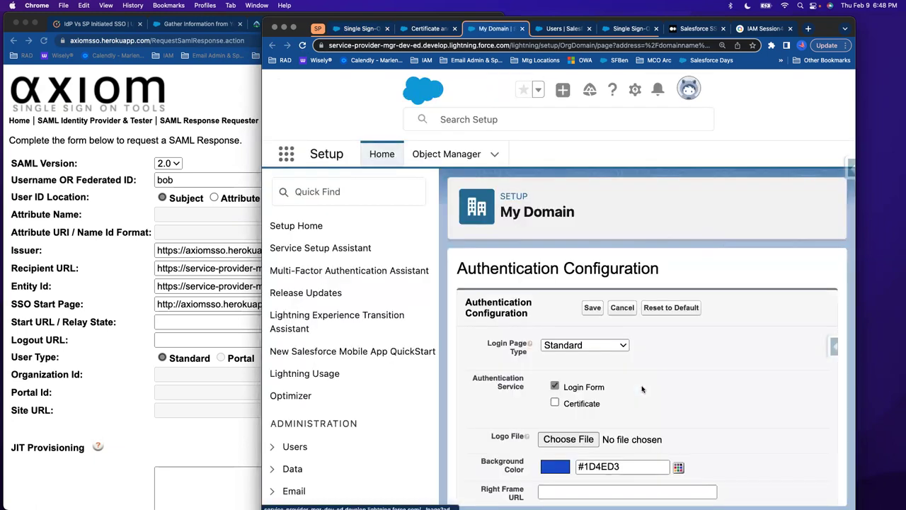
{"action": "scroll", "coordinate": [642, 414], "scroll_direction": "down", "scroll_amount": 3}
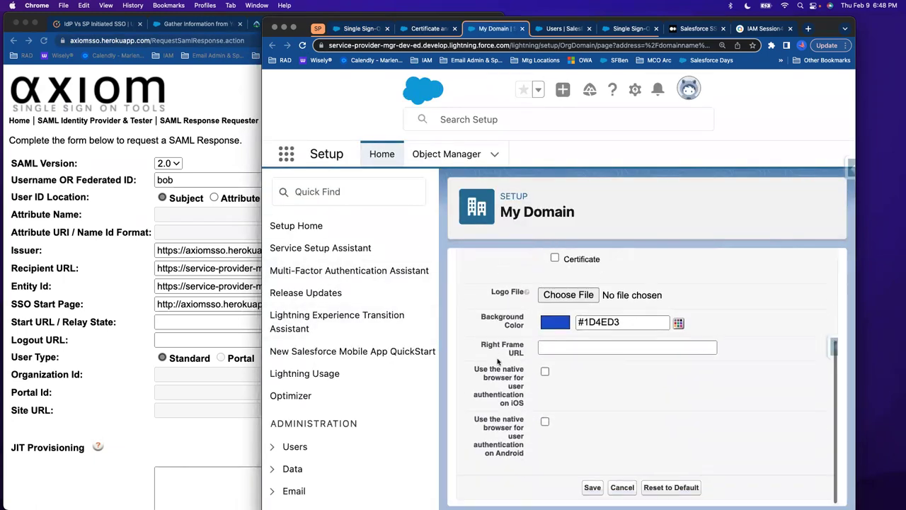
{"action": "scroll", "coordinate": [625, 323], "scroll_direction": "up", "scroll_amount": 3}
{"action": "left_click", "coordinate": [623, 308]}
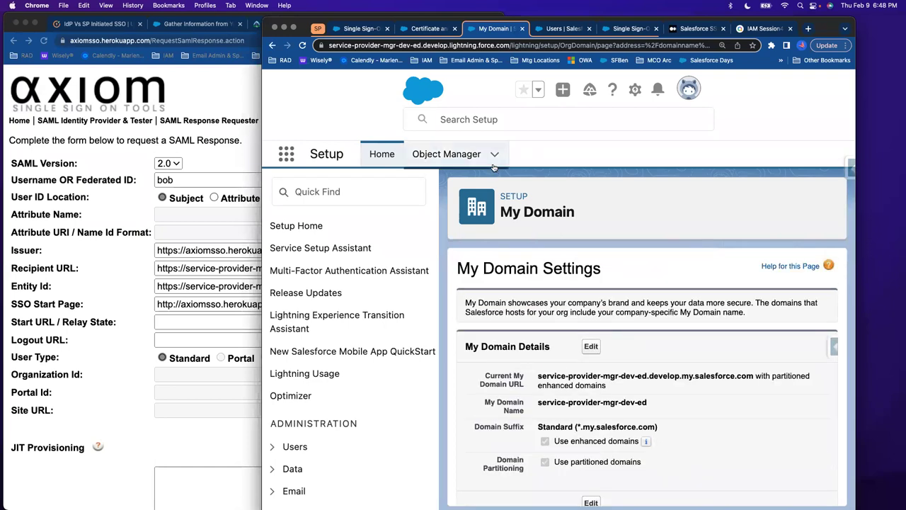
- Check the certificate page, then return to the main Single Sign-On Settings list
{"action": "left_click", "coordinate": [427, 30]}
{"action": "left_click", "coordinate": [353, 32]}
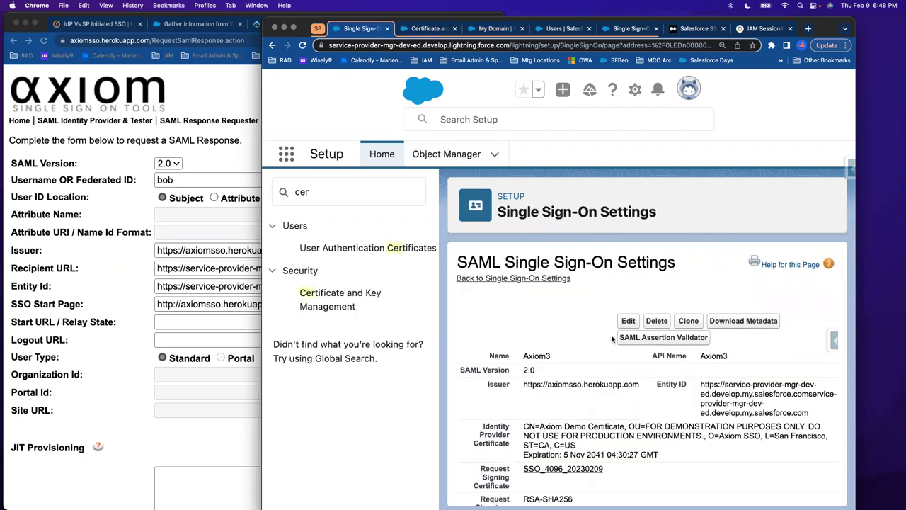
{"action": "left_click", "coordinate": [543, 281]}
{"action": "scroll", "coordinate": [480, 319], "scroll_direction": "down", "scroll_amount": 5}
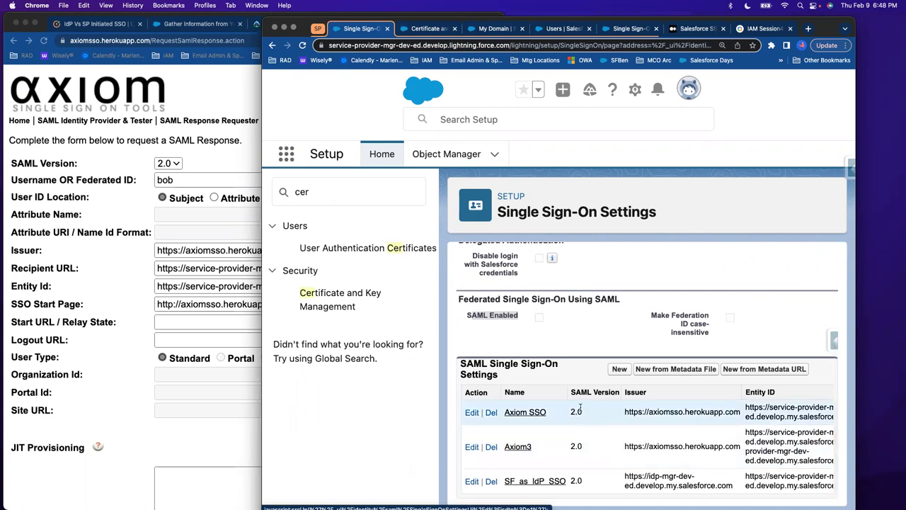
{"action": "scroll", "coordinate": [580, 407], "scroll_direction": "up", "scroll_amount": 5}
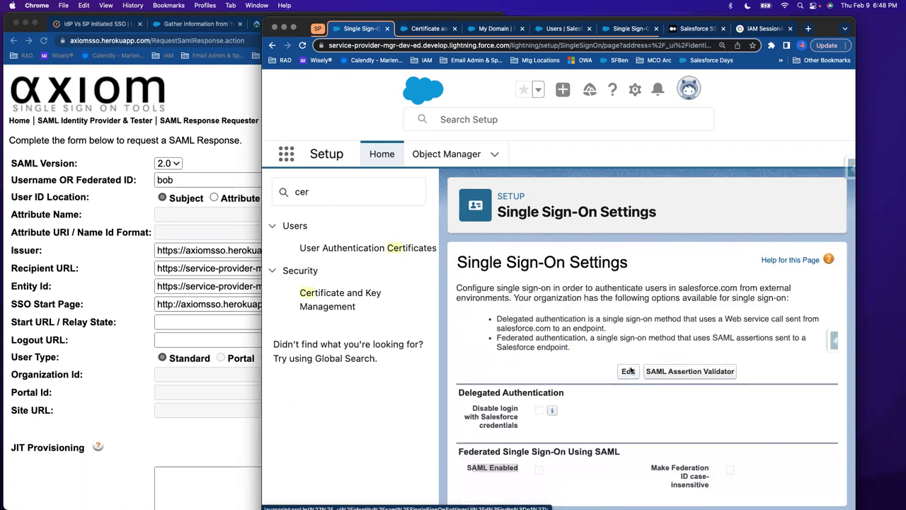
- Edit Single Sign-On Settings, tick SAML Enabled, and save
{"action": "left_click", "coordinate": [629, 371]}
{"action": "left_click", "coordinate": [544, 399]}
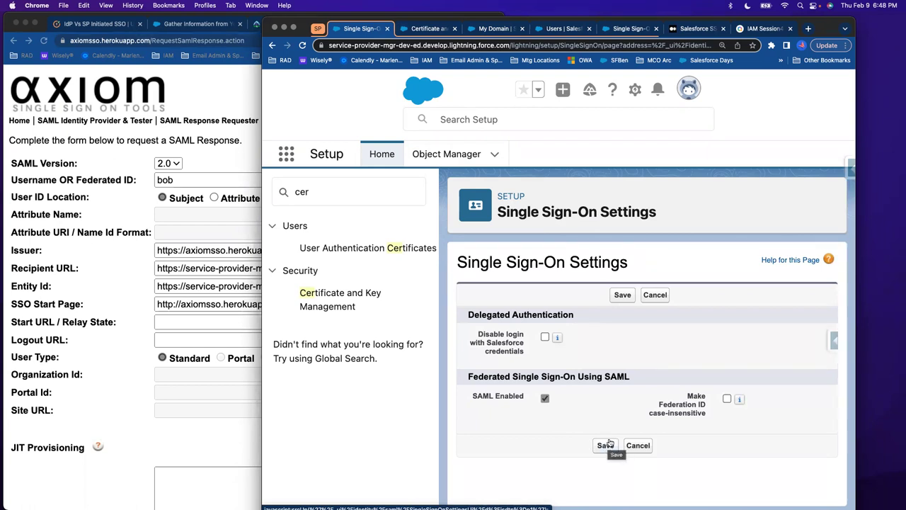
{"action": "left_click", "coordinate": [606, 446]}
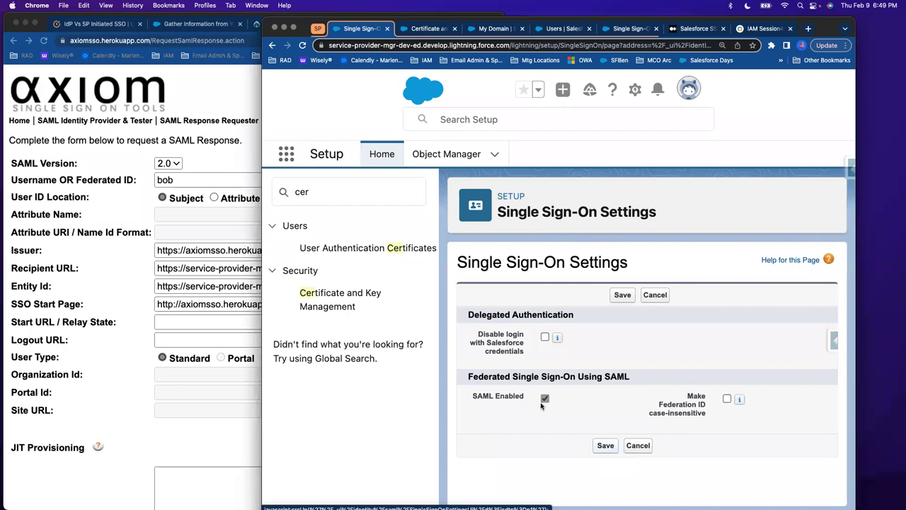
{"action": "left_click", "coordinate": [606, 445]}
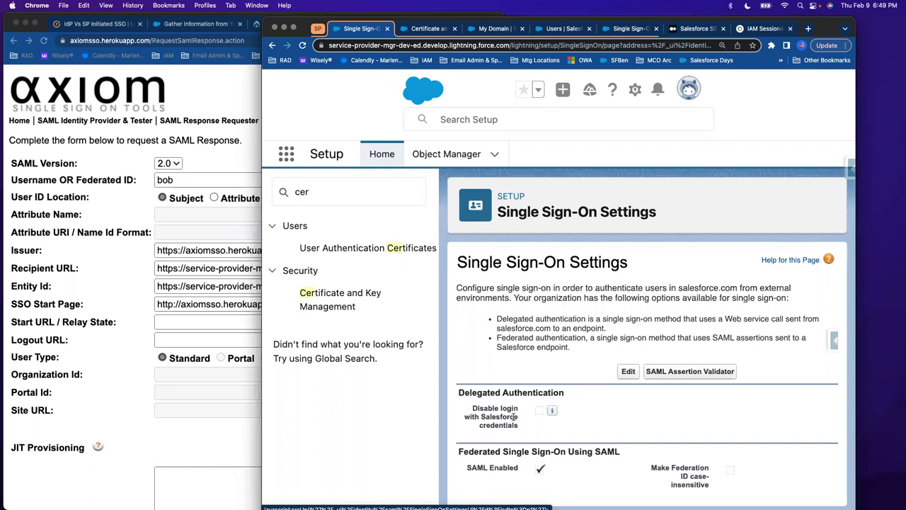
{"action": "scroll", "coordinate": [575, 441], "scroll_direction": "down", "scroll_amount": 5}
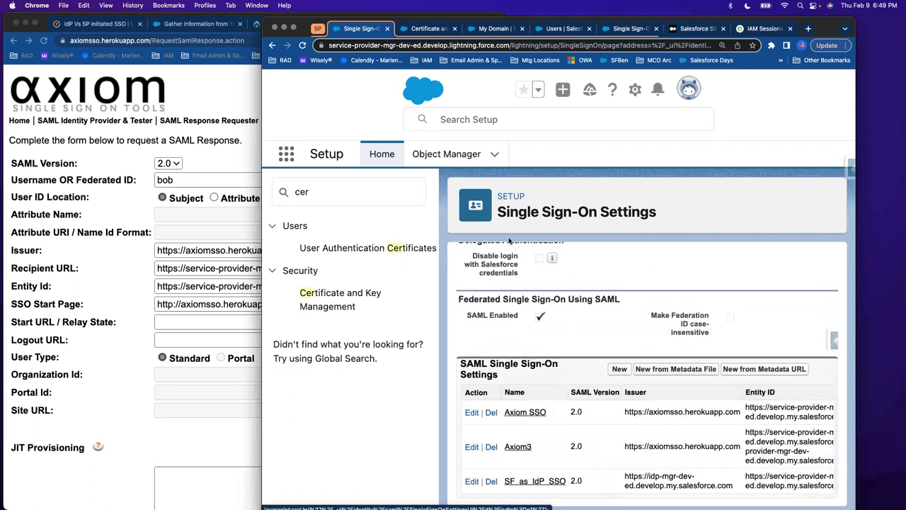
- Reload My Domain, tick Axiom SSO (not Axiom3) beside Login Form, and save Authentication Configuration
{"action": "left_click", "coordinate": [498, 29]}
{"action": "left_click", "coordinate": [303, 46]}
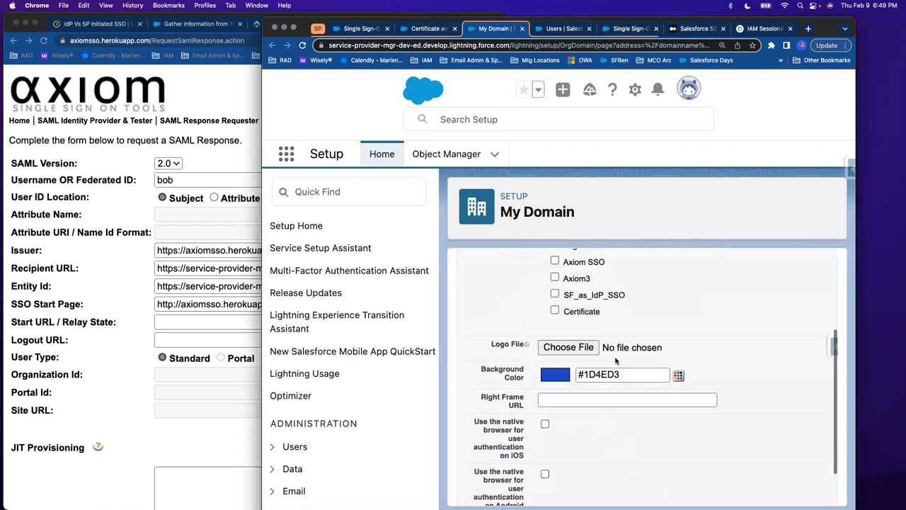
{"action": "scroll", "coordinate": [616, 361], "scroll_direction": "up", "scroll_amount": 3}
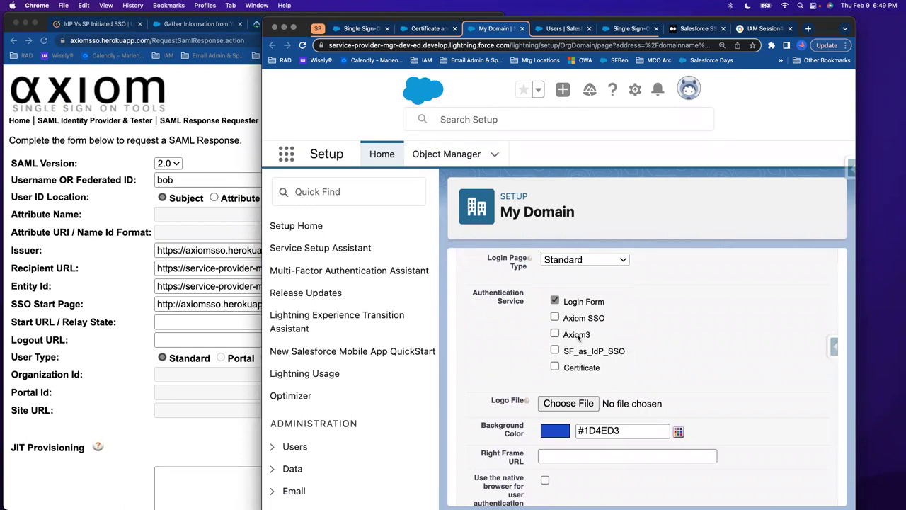
{"action": "left_click", "coordinate": [589, 337]}
{"action": "left_click", "coordinate": [555, 333]}
{"action": "left_click", "coordinate": [555, 317]}
{"action": "scroll", "coordinate": [643, 357], "scroll_direction": "up", "scroll_amount": 3}
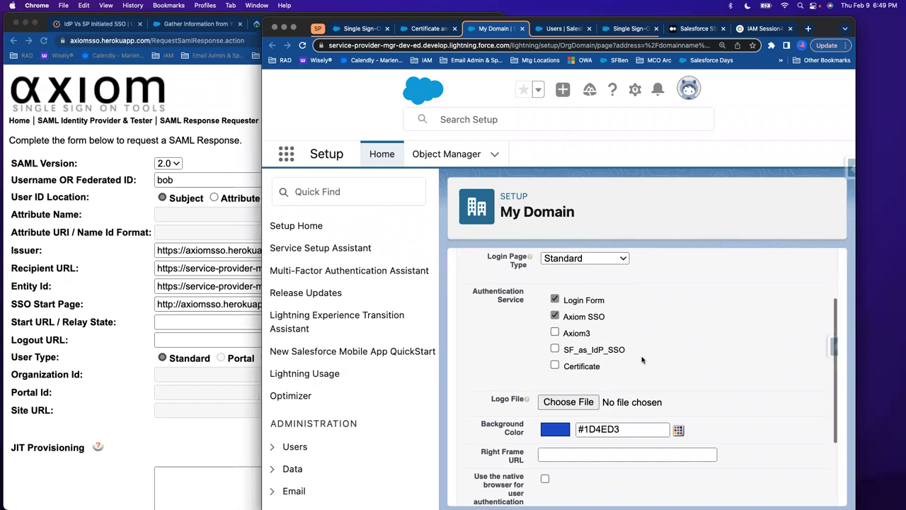
{"action": "left_click", "coordinate": [592, 306]}
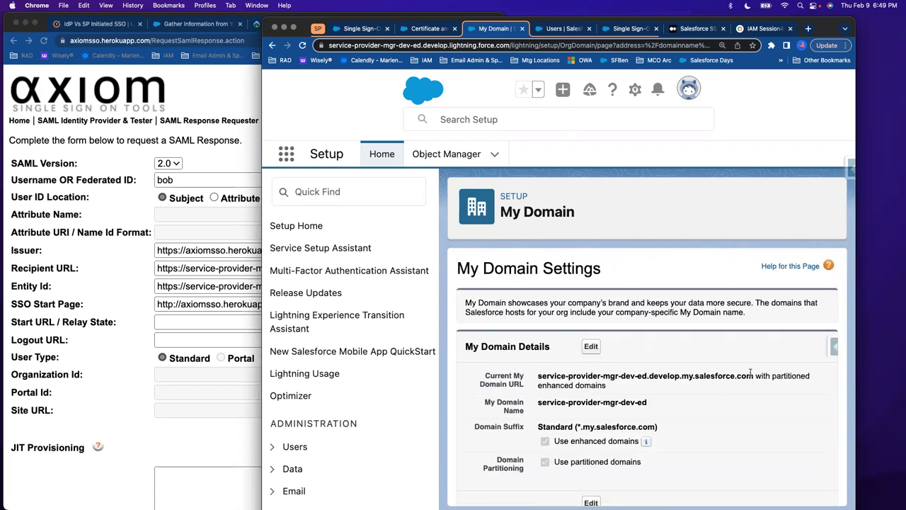
- Load the My Domain URL in a new incognito window and log in with Axiom SSO
{"action": "left_click_drag", "start_coordinate": [754, 376], "coordinate": [538, 376]}
{"action": "key", "text": "super+c"}
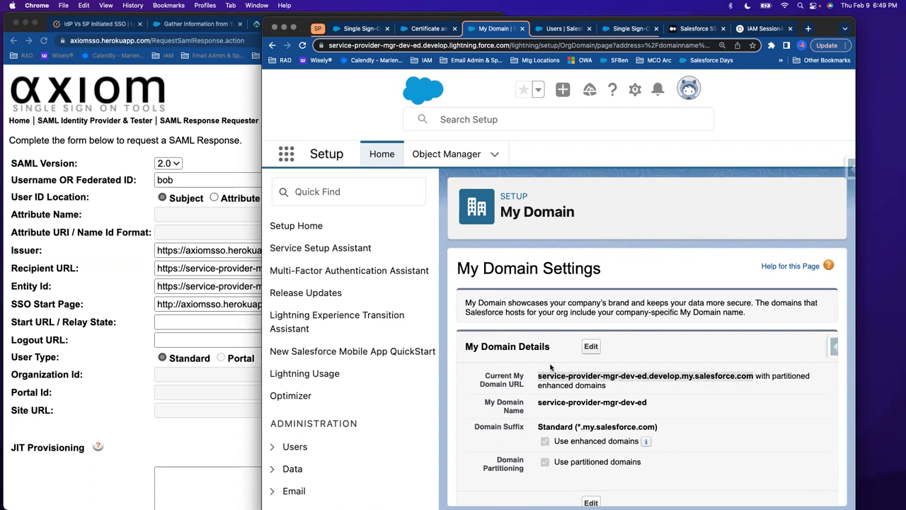
{"action": "left_click", "coordinate": [826, 45]}
{"action": "left_click", "coordinate": [772, 106]}
{"action": "key", "text": "super+v"}
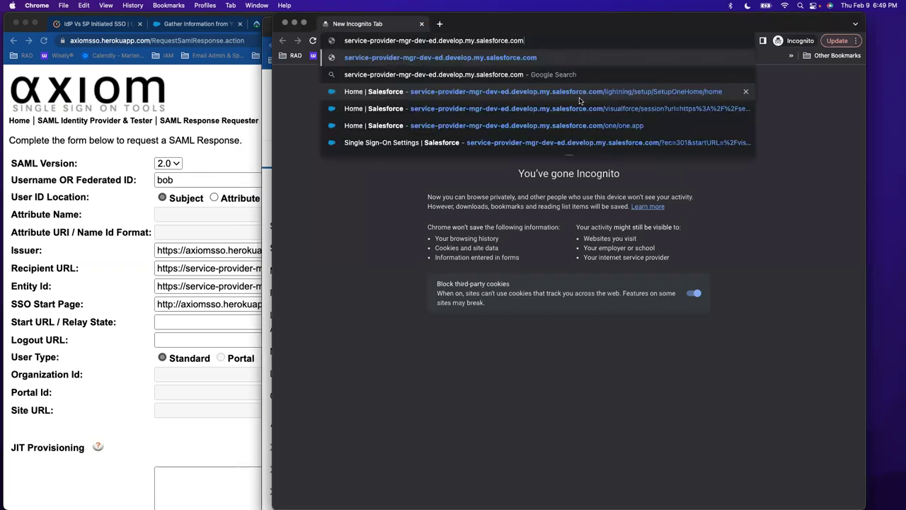
{"action": "key", "text": "Return"}
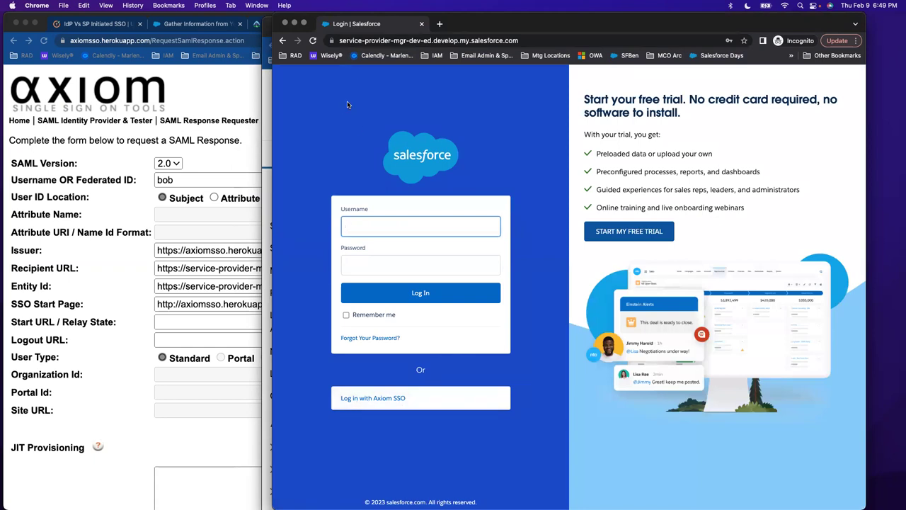
{"action": "left_click_drag", "start_coordinate": [341, 40], "coordinate": [395, 41]}
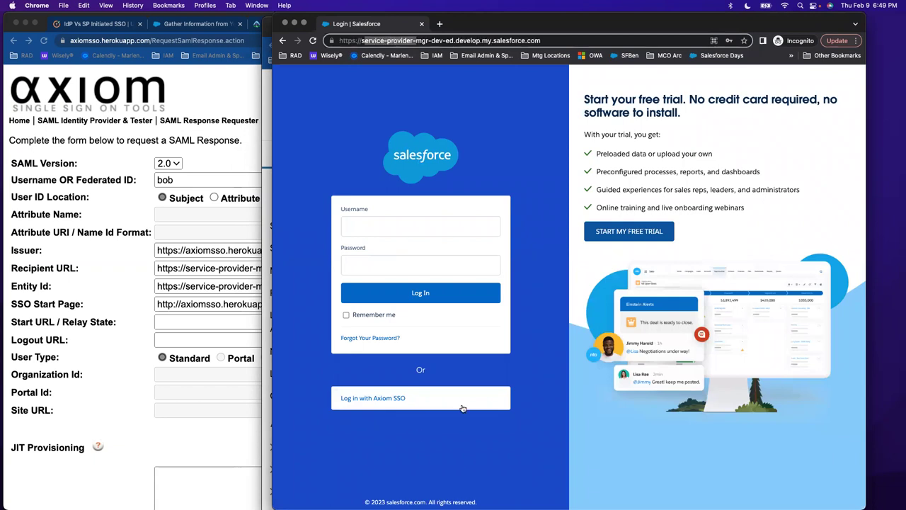
{"action": "left_click", "coordinate": [371, 403]}
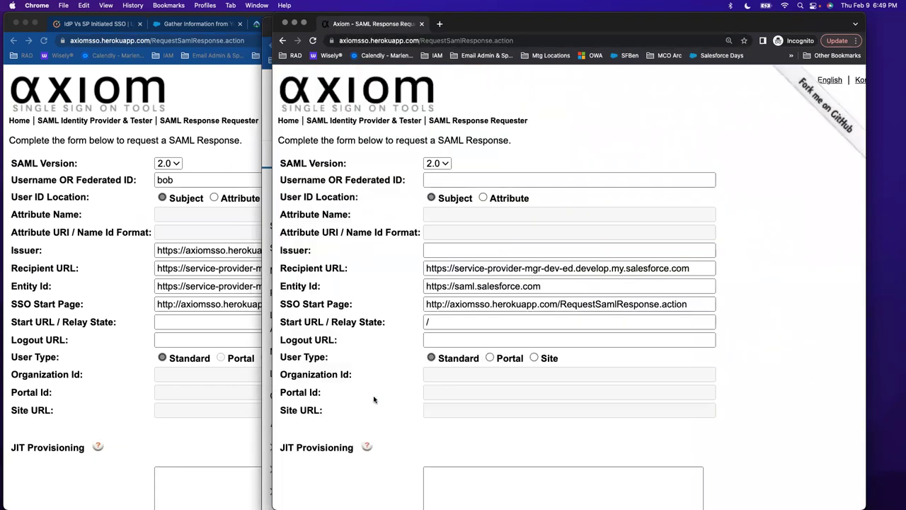
- Fill the requester's username from the saved autofill entry and select the current Entity Id value
{"action": "left_click", "coordinate": [455, 181]}
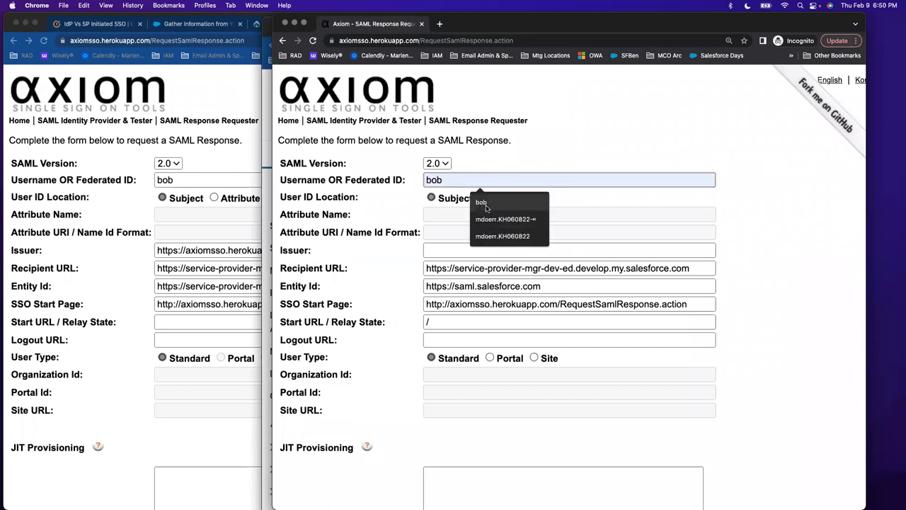
{"action": "left_click", "coordinate": [483, 202]}
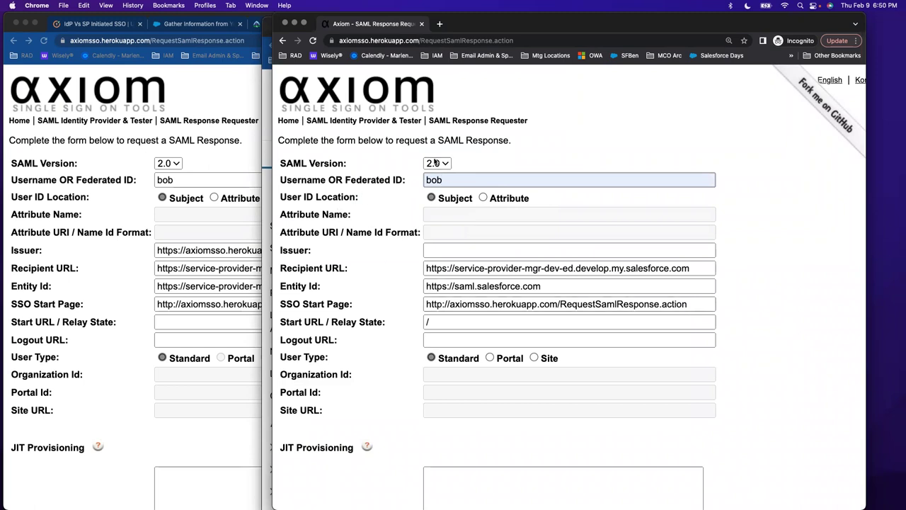
{"action": "triple_click", "coordinate": [444, 282]}
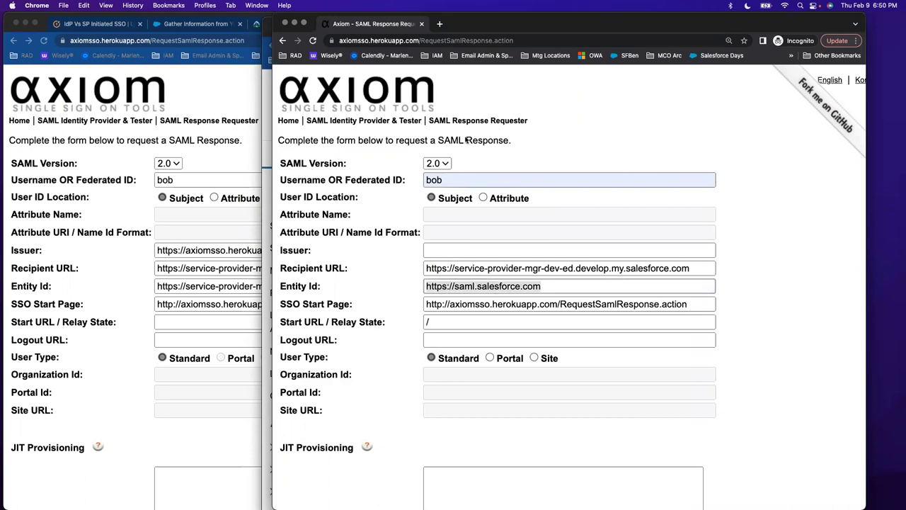
{"action": "left_click_drag", "start_coordinate": [372, 32], "coordinate": [152, 63]}
{"action": "left_click", "coordinate": [471, 29]}
{"action": "left_click", "coordinate": [363, 29]}
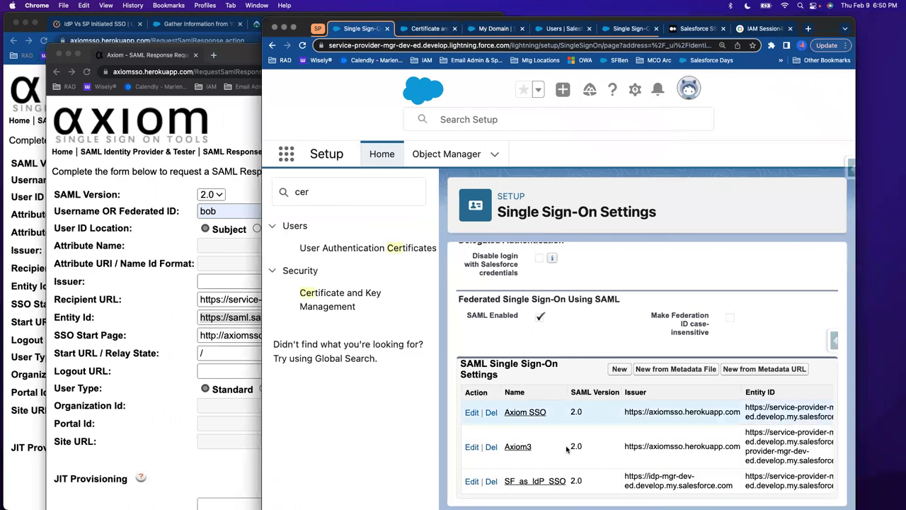
{"action": "left_click", "coordinate": [528, 412]}
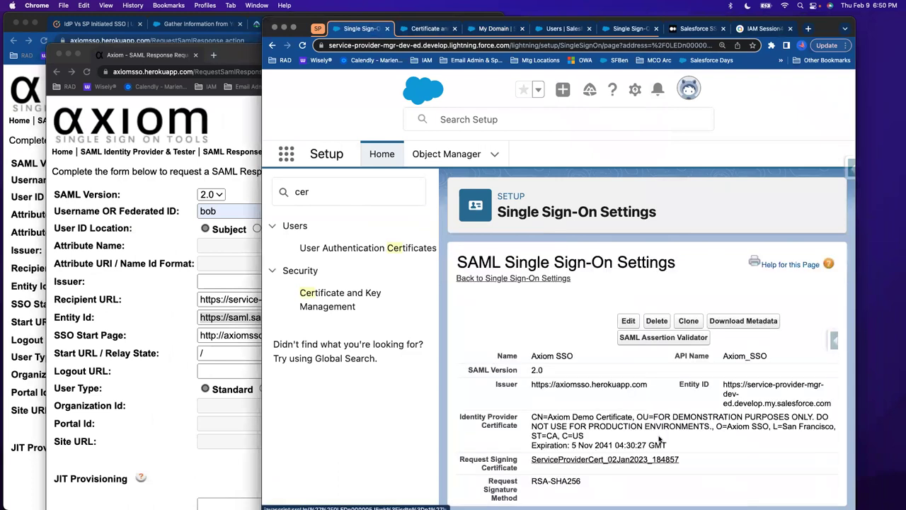
{"action": "left_click_drag", "start_coordinate": [724, 384], "coordinate": [828, 403]}
{"action": "key", "text": "super+c"}
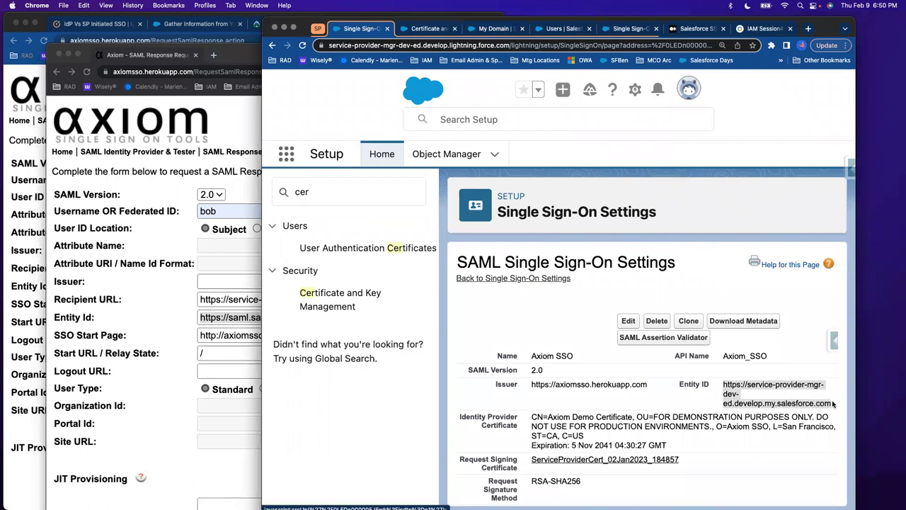
{"action": "left_click", "coordinate": [181, 319]}
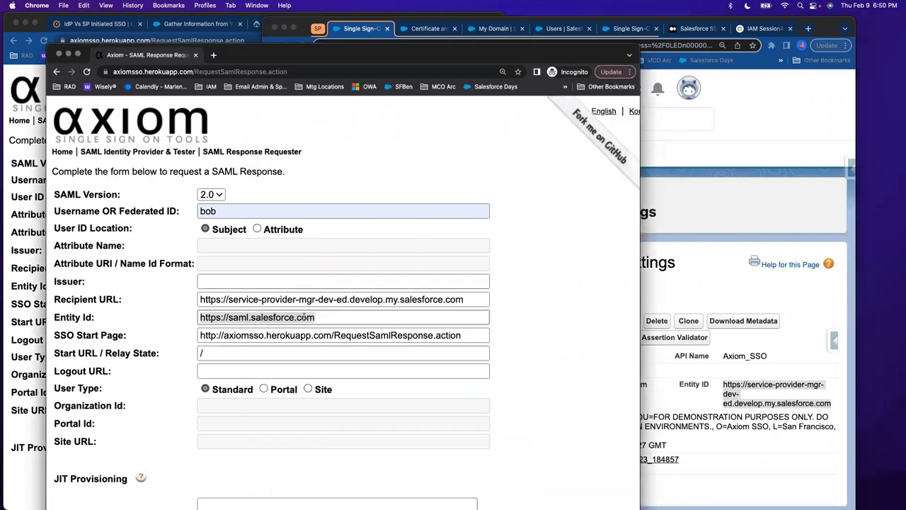
{"action": "key", "text": "super+v"}
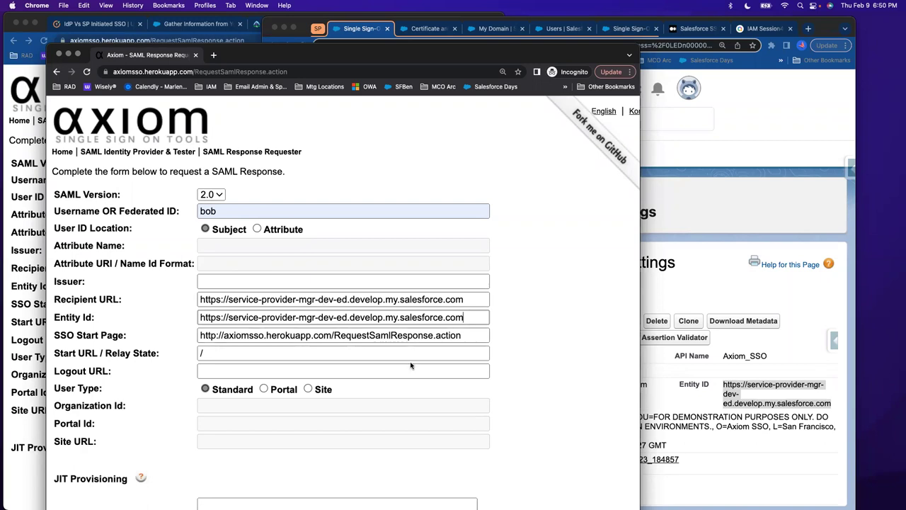
{"action": "scroll", "coordinate": [411, 365], "scroll_direction": "down", "scroll_amount": 4}
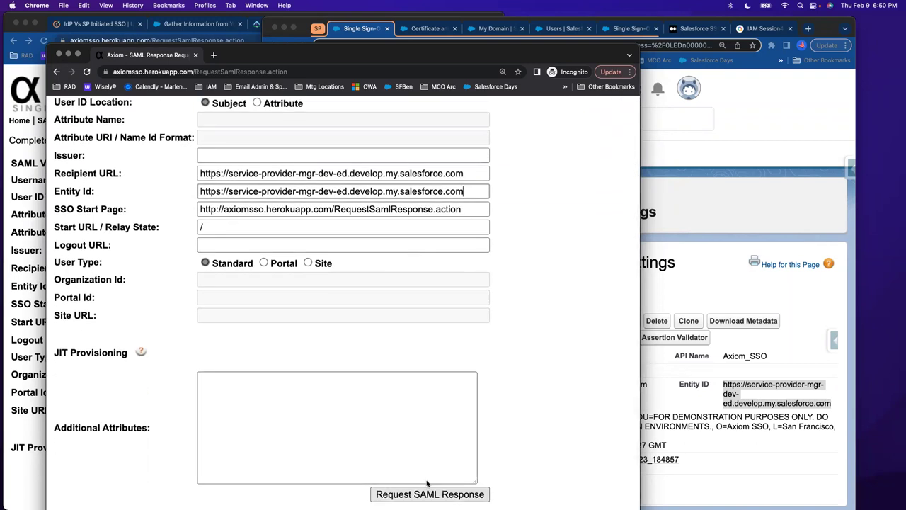
- Generate the SAML response, select its plain text, and post it to Salesforce
{"action": "left_click", "coordinate": [425, 494]}
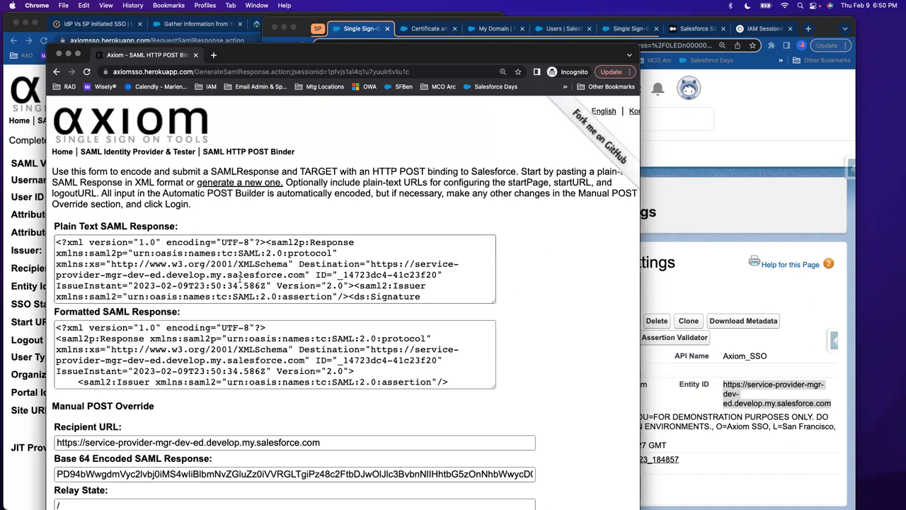
{"action": "left_click_drag", "start_coordinate": [100, 226], "coordinate": [178, 225]}
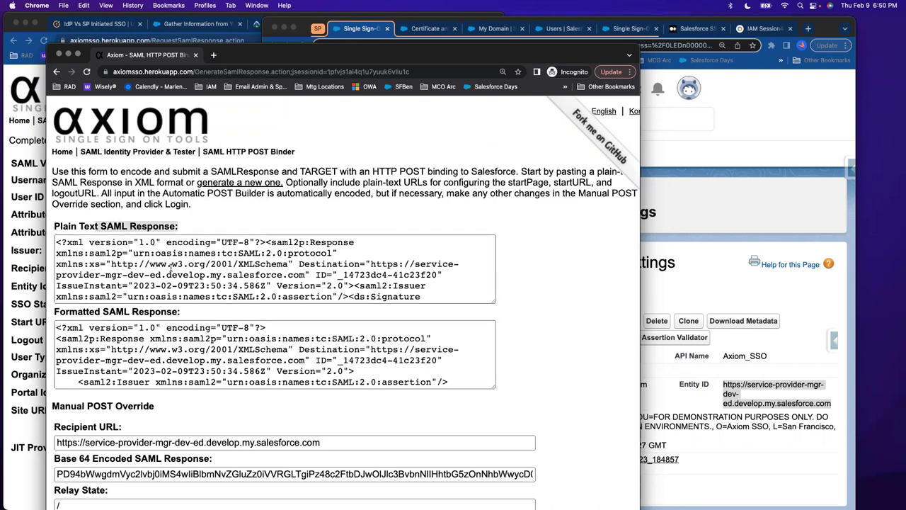
{"action": "left_click", "coordinate": [203, 291]}
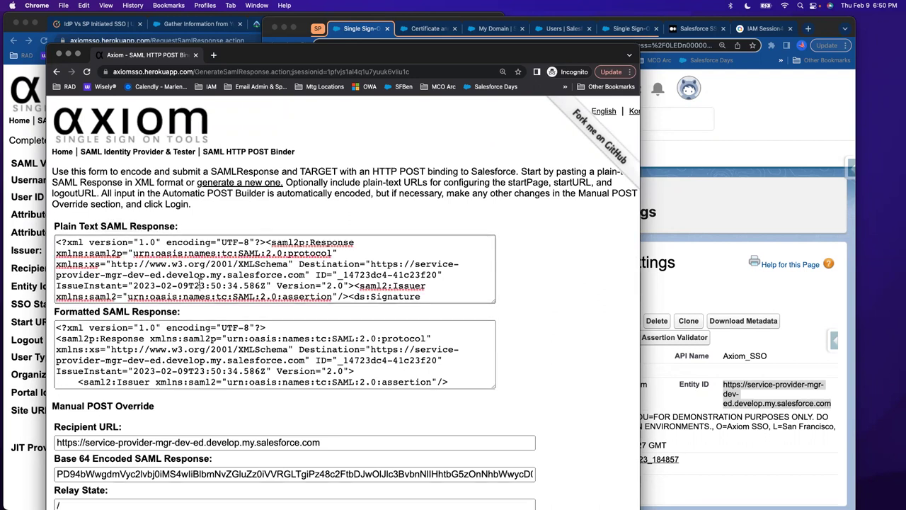
{"action": "key", "text": "super+a"}
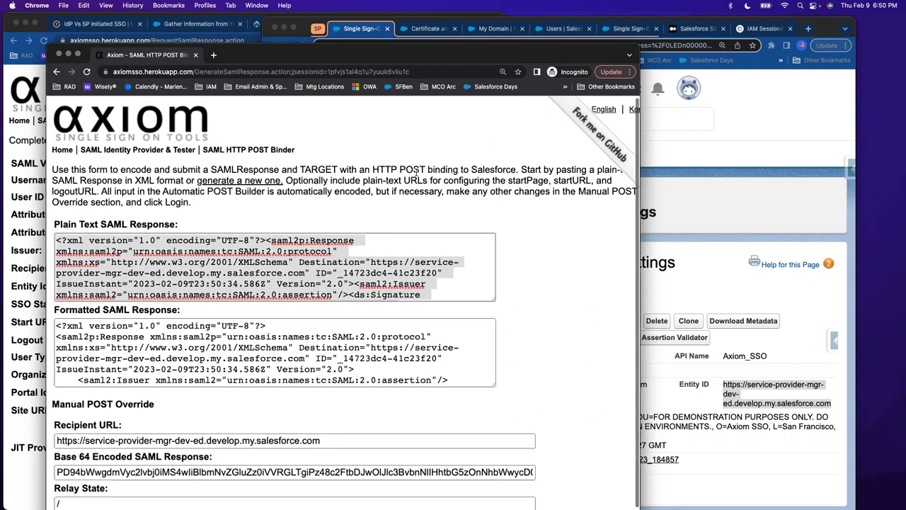
{"action": "left_click_drag", "start_coordinate": [400, 59], "coordinate": [389, 27]}
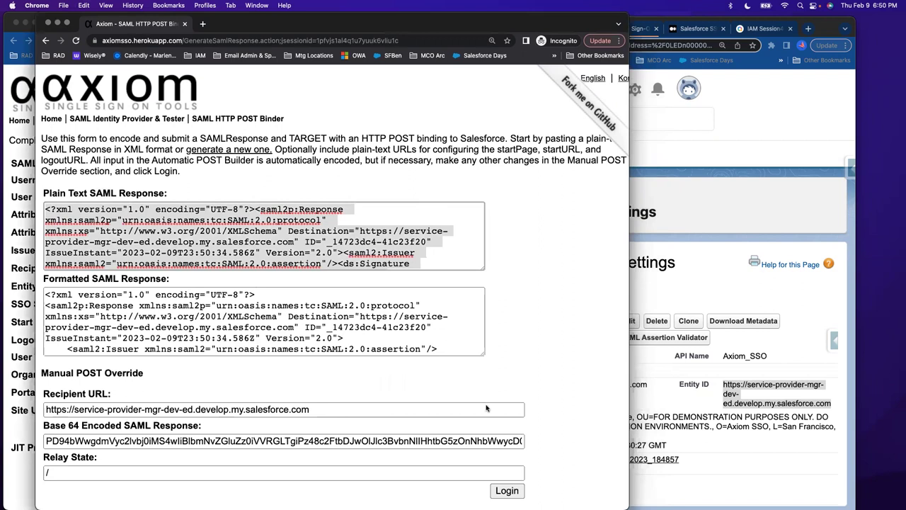
{"action": "left_click", "coordinate": [507, 491]}
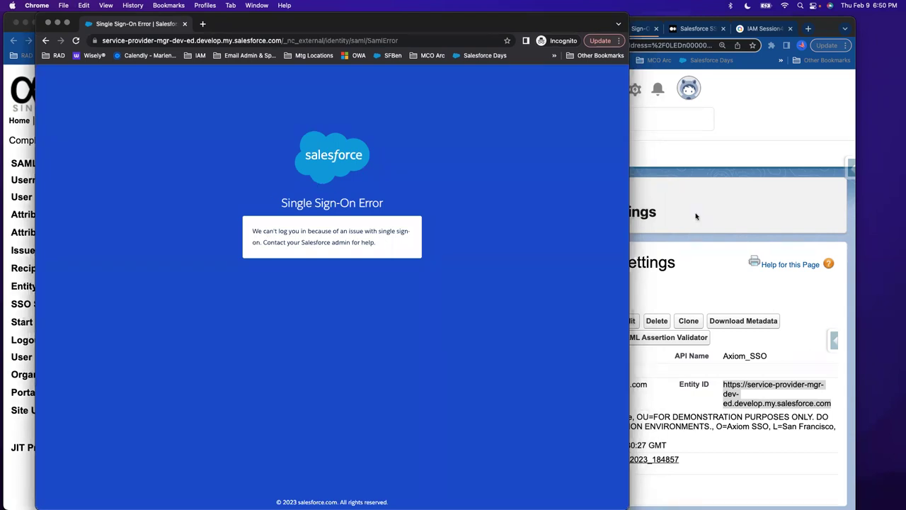
- Validate Axiom SSO's last assertion and review the 2023-02-09T23:50:53.377Z failure's issuer-mismatch results
{"action": "left_click", "coordinate": [723, 338]}
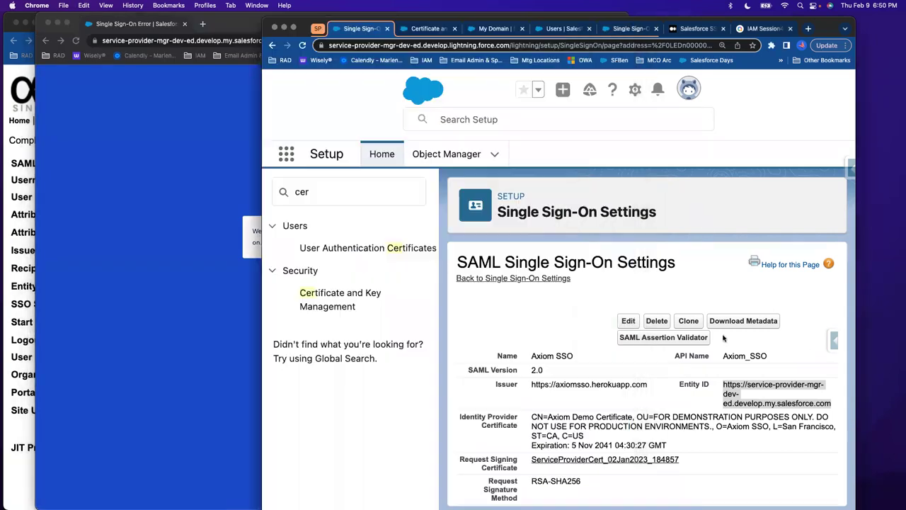
{"action": "left_click", "coordinate": [640, 341]}
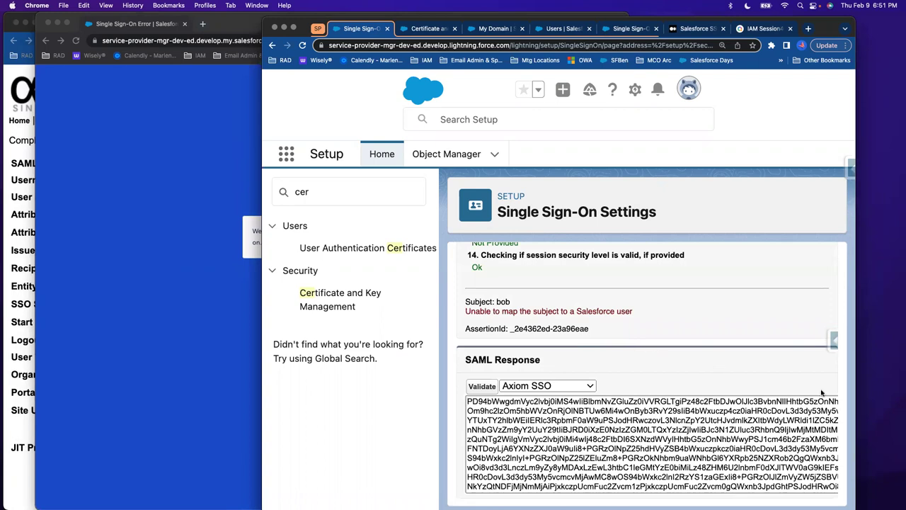
{"action": "scroll", "coordinate": [719, 371], "scroll_direction": "up", "scroll_amount": 10}
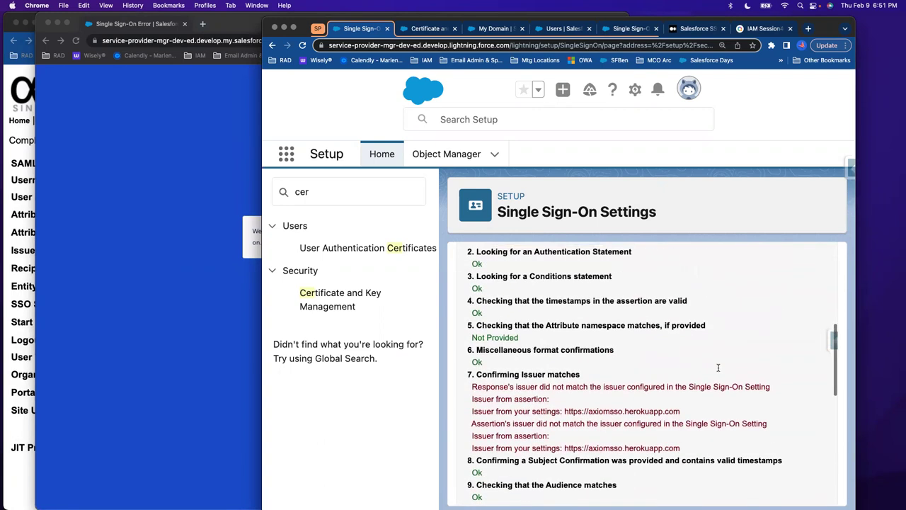
{"action": "scroll", "coordinate": [719, 371], "scroll_direction": "up", "scroll_amount": 5}
{"action": "scroll", "coordinate": [718, 371], "scroll_direction": "down", "scroll_amount": 4}
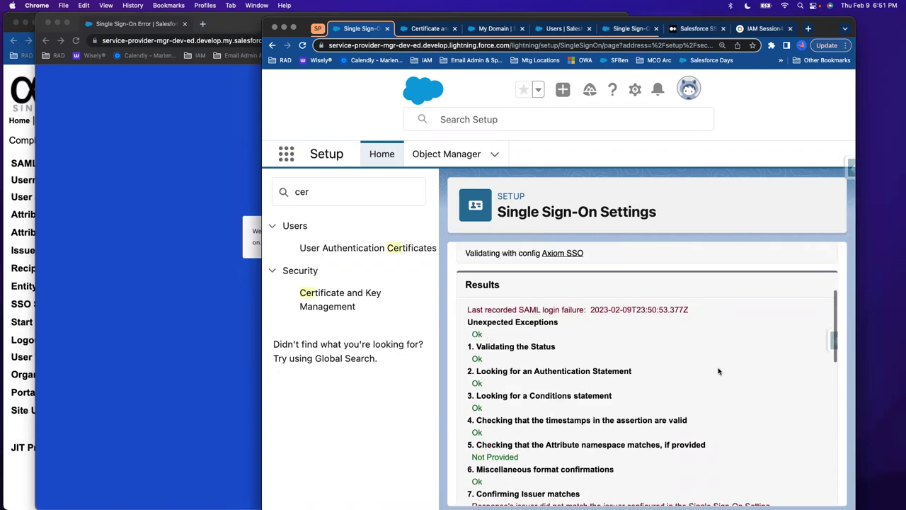
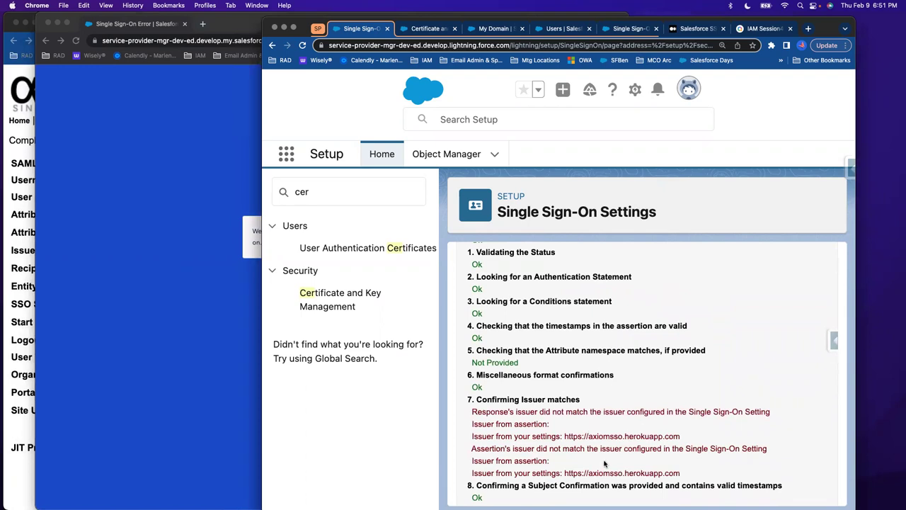
{"action": "left_click_drag", "start_coordinate": [472, 411], "coordinate": [694, 422]}
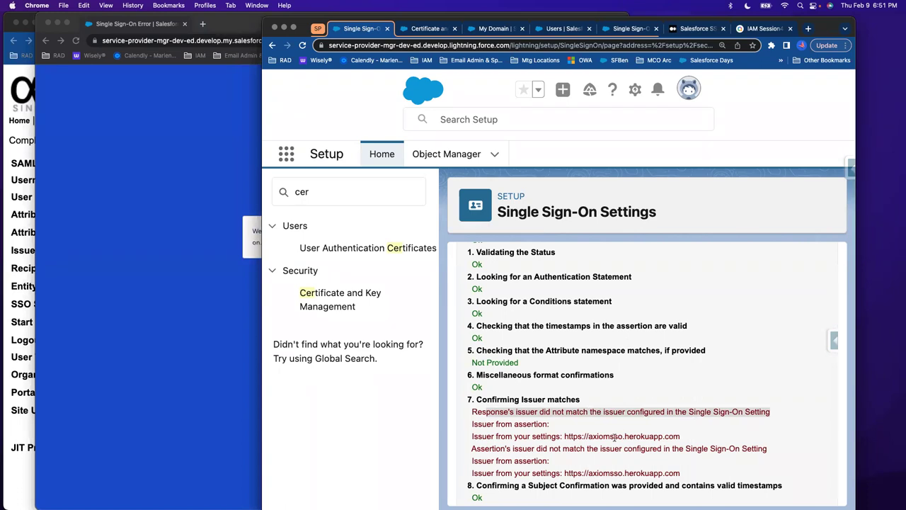
{"action": "left_click_drag", "start_coordinate": [505, 440], "coordinate": [593, 441]}
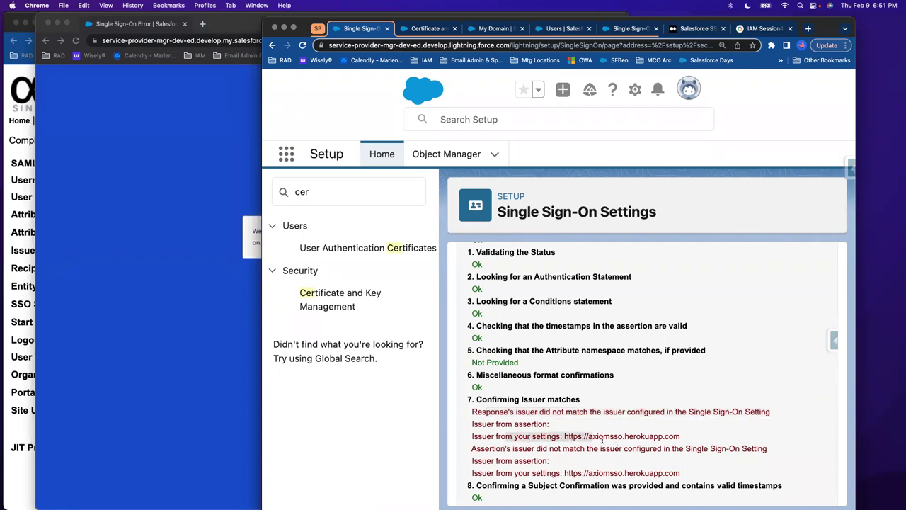
{"action": "double_click", "coordinate": [603, 439]}
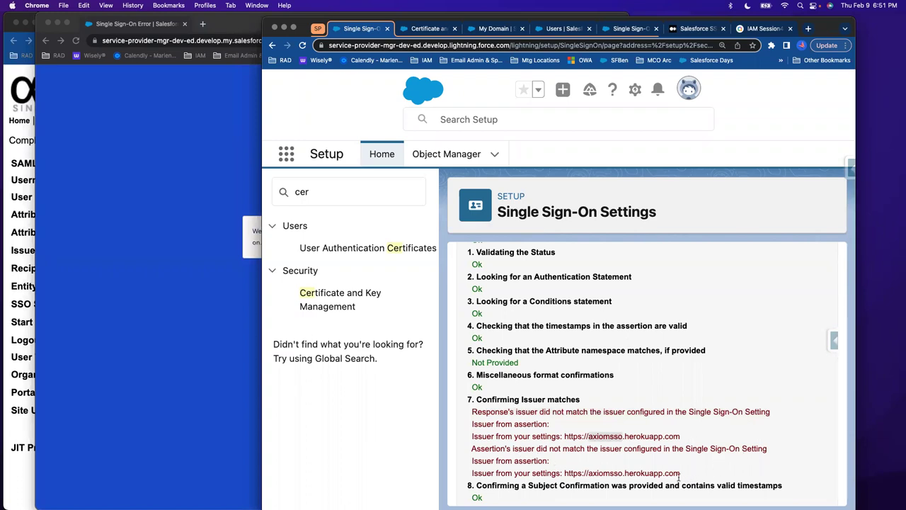
{"action": "left_click_drag", "start_coordinate": [682, 477], "coordinate": [561, 472]}
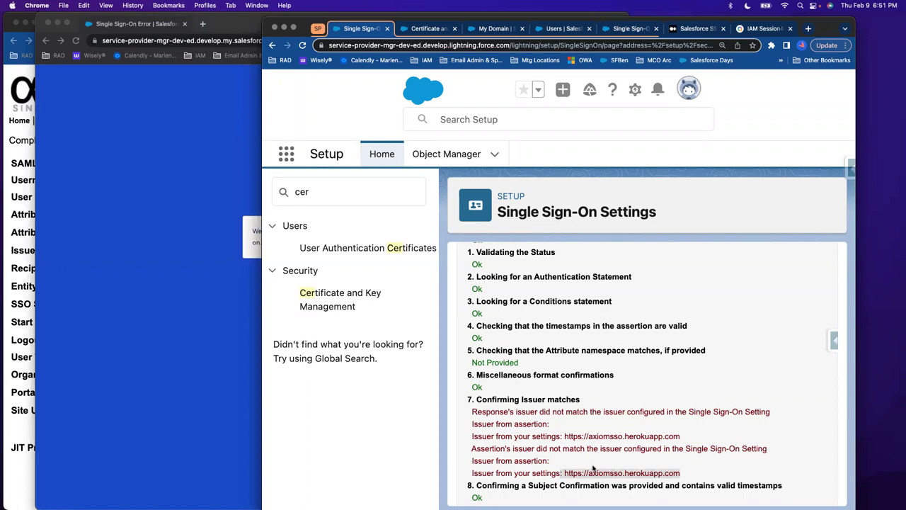
{"action": "left_click", "coordinate": [572, 463]}
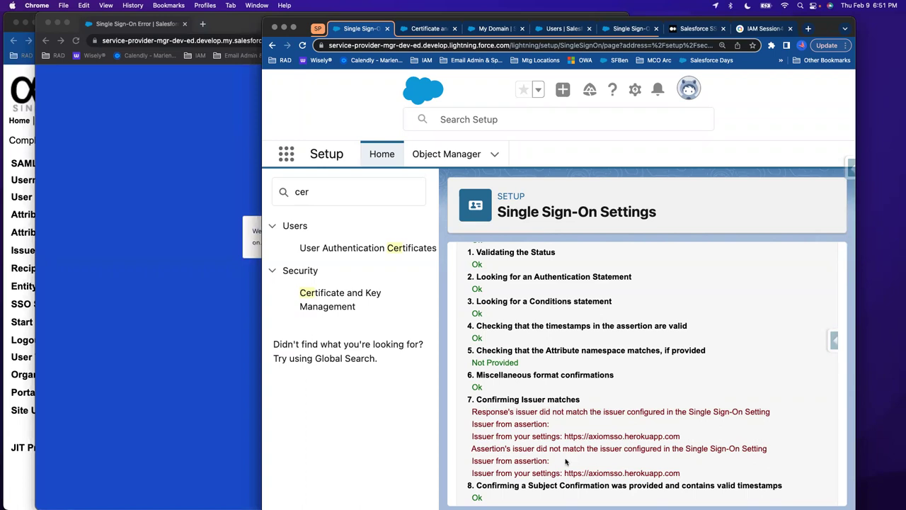
{"action": "left_click_drag", "start_coordinate": [513, 422], "coordinate": [580, 425]}
{"action": "left_click_drag", "start_coordinate": [528, 473], "coordinate": [589, 473]}
{"action": "double_click", "coordinate": [591, 473]}
{"action": "triple_click", "coordinate": [592, 471]}
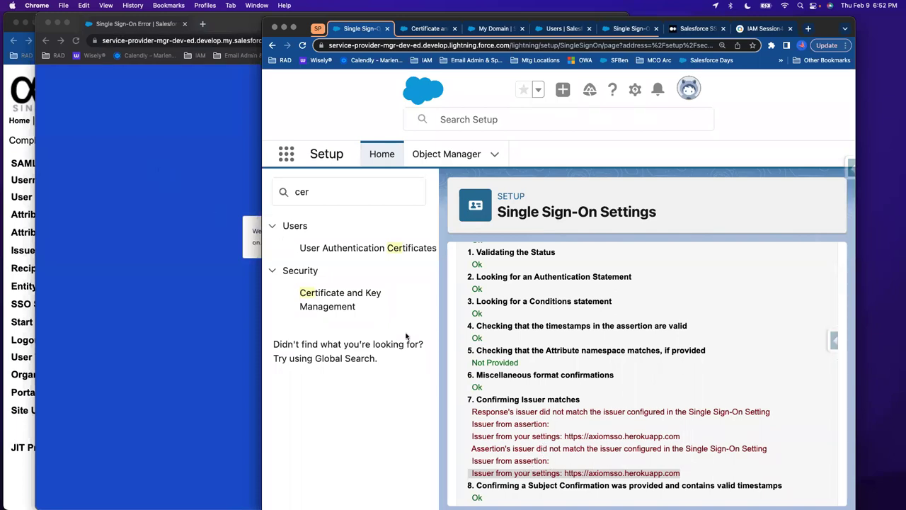
- Delete the Axiom3 SAML configuration from Single Sign-On Settings, leaving only Axiom SSO
{"action": "left_click", "coordinate": [428, 30]}
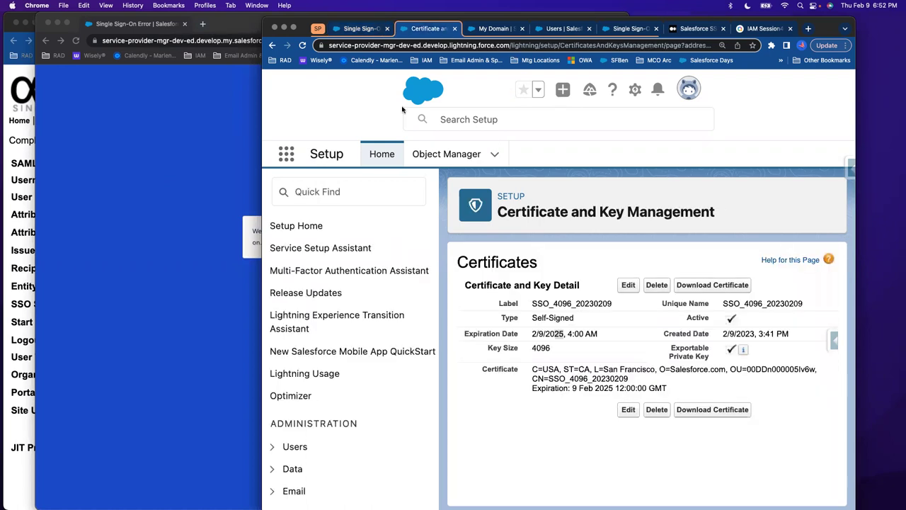
{"action": "left_click", "coordinate": [347, 194]}
{"action": "type", "text": "s"}
{"action": "type", "text": "eing"}
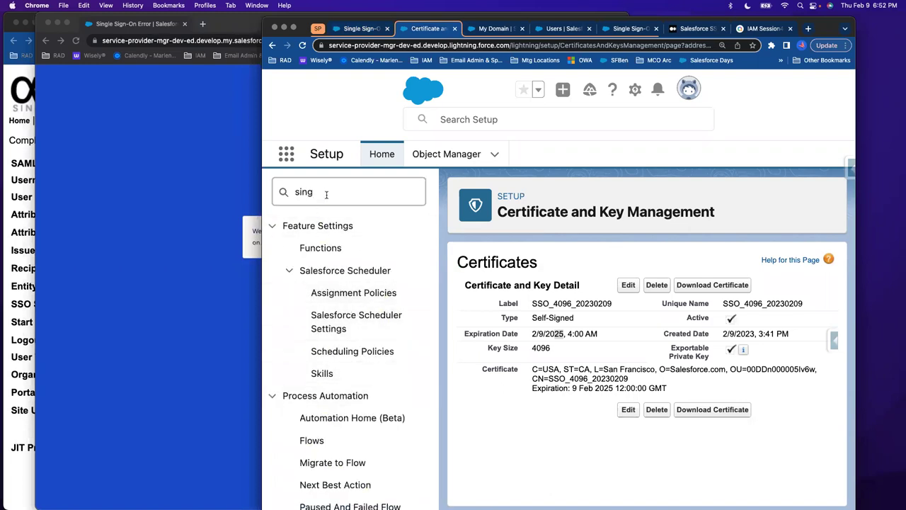
{"action": "type", "text": "le"}
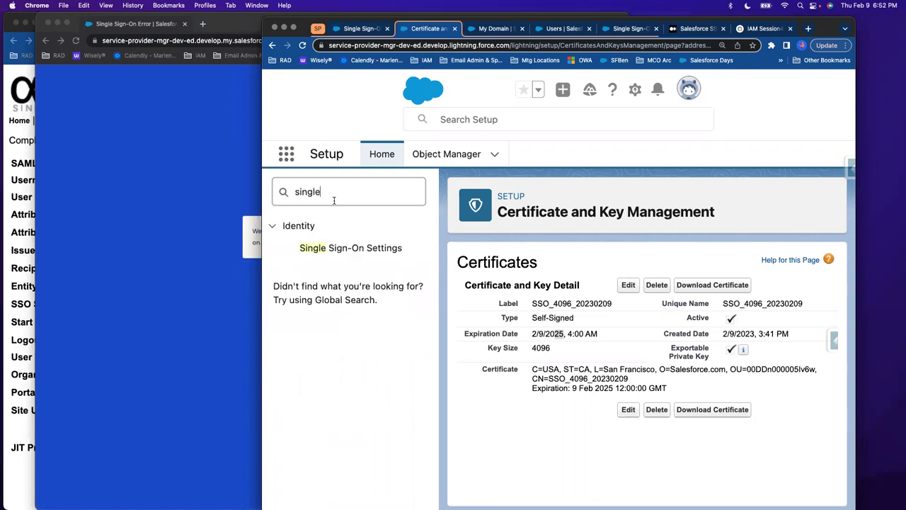
{"action": "left_click", "coordinate": [347, 248]}
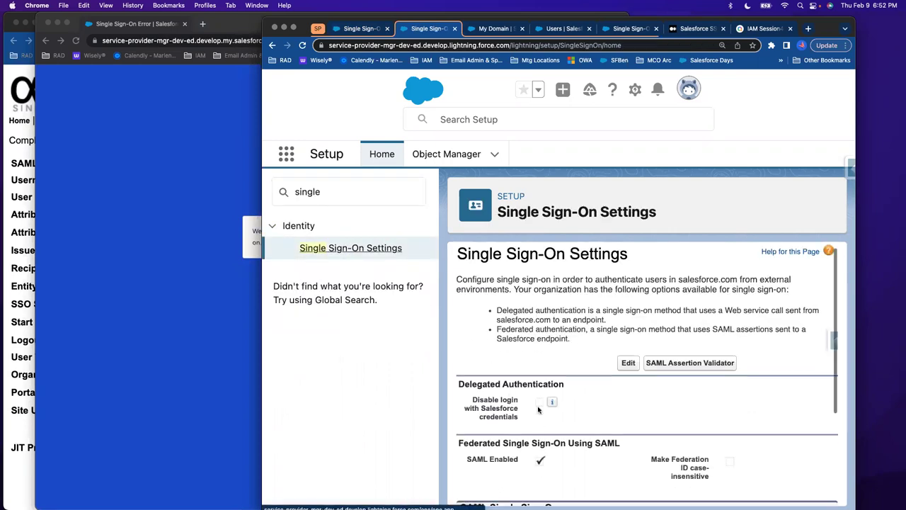
{"action": "scroll", "coordinate": [538, 410], "scroll_direction": "down", "scroll_amount": 2}
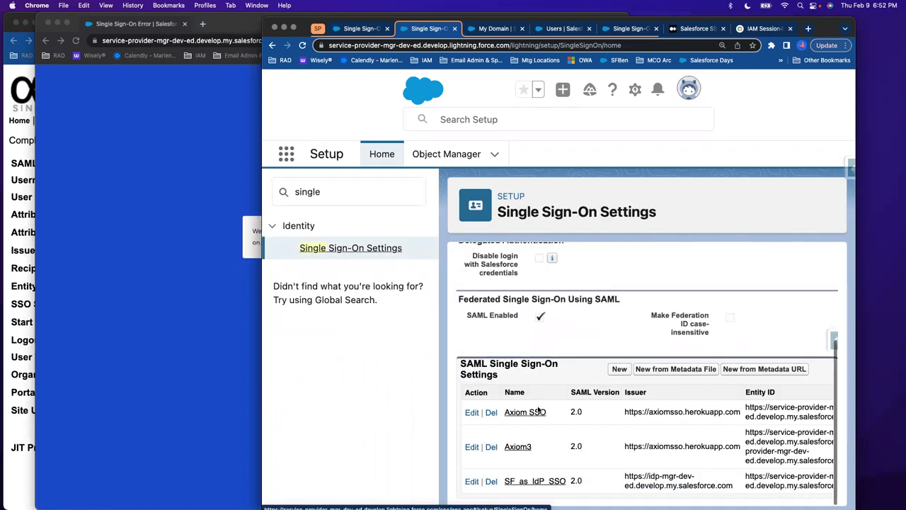
{"action": "left_click", "coordinate": [492, 447]}
{"action": "left_click", "coordinate": [633, 105]}
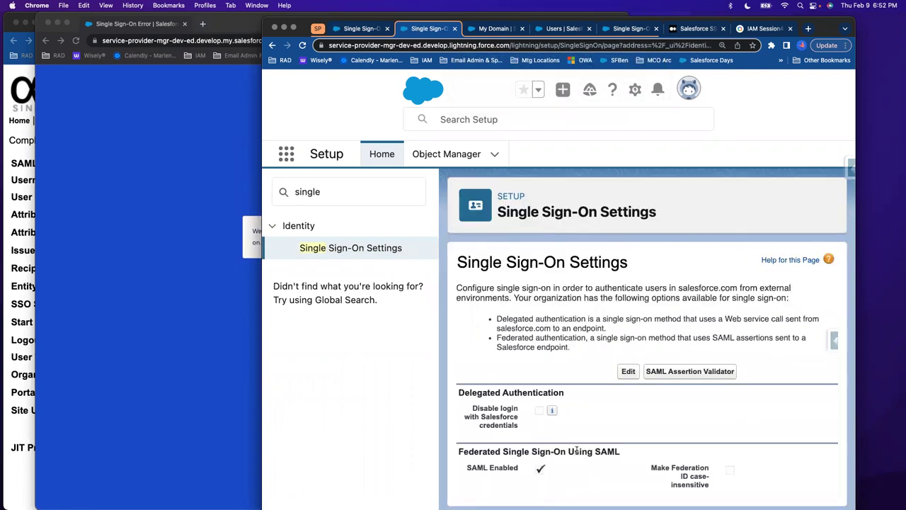
{"action": "scroll", "coordinate": [608, 330], "scroll_direction": "down", "scroll_amount": 2}
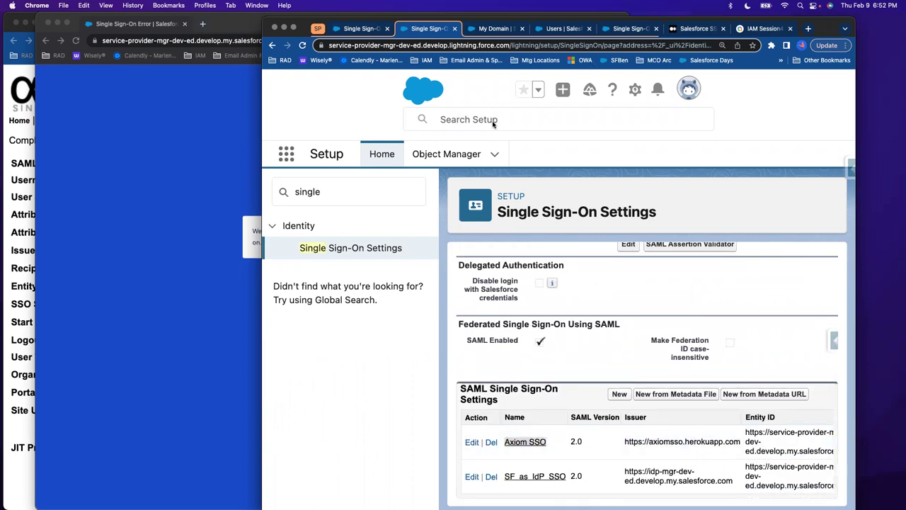
- Check that My Domain's Authentication Configuration lists Axiom SSO, then return to the error window
{"action": "left_click", "coordinate": [495, 29]}
{"action": "scroll", "coordinate": [587, 435], "scroll_direction": "down", "scroll_amount": 5}
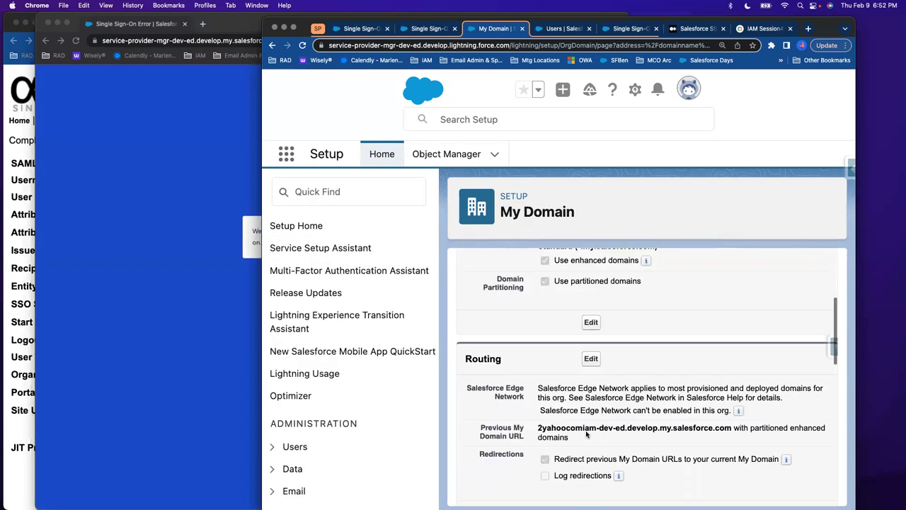
{"action": "scroll", "coordinate": [586, 435], "scroll_direction": "down", "scroll_amount": 3}
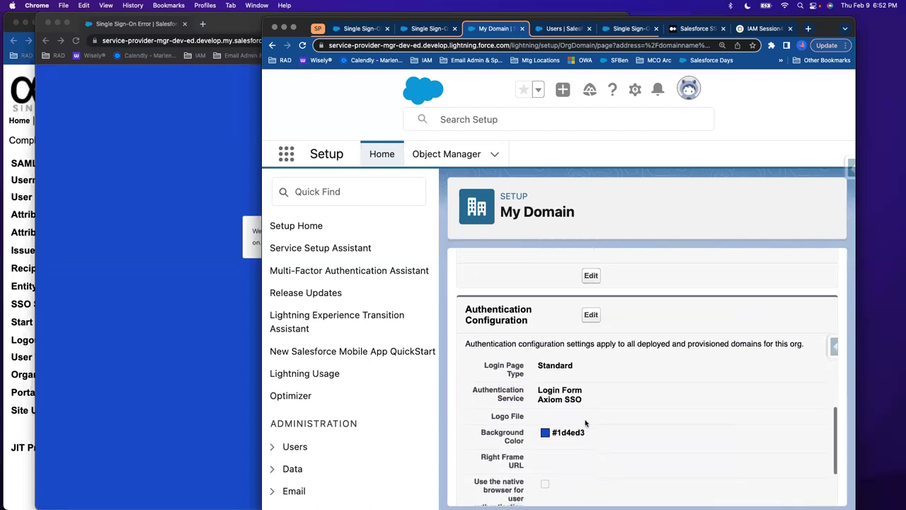
{"action": "left_click", "coordinate": [212, 298]}
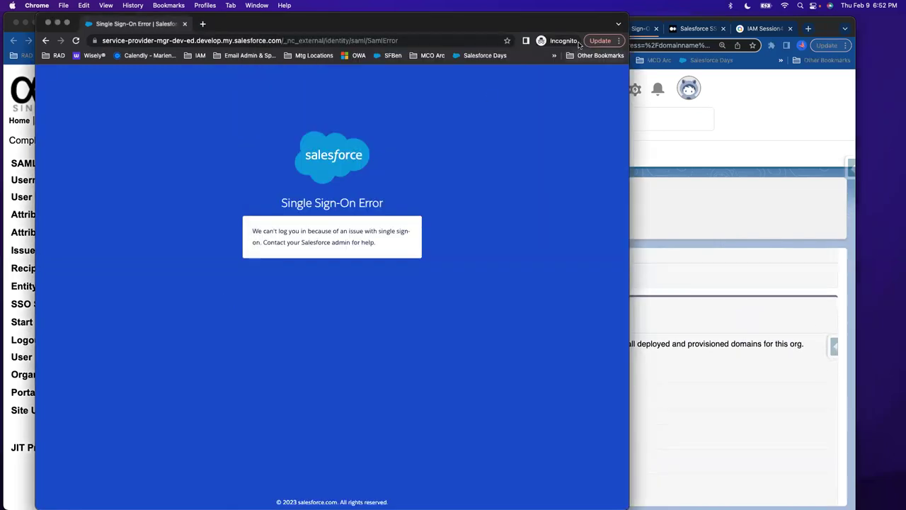
- Copy the org's domain from the error page address and close the error window
{"action": "left_click", "coordinate": [200, 40]}
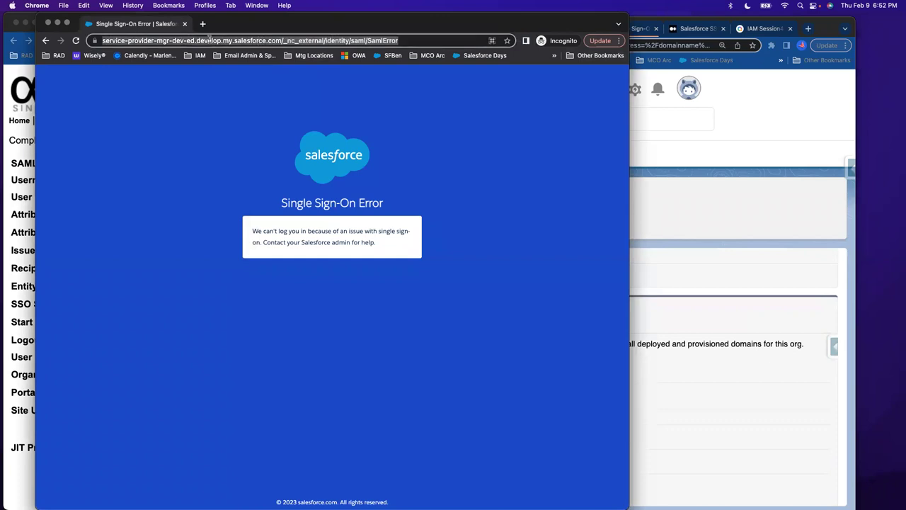
{"action": "left_click", "coordinate": [279, 40]}
{"action": "left_click_drag", "start_coordinate": [304, 40], "coordinate": [99, 40]}
{"action": "key", "text": "super+c"}
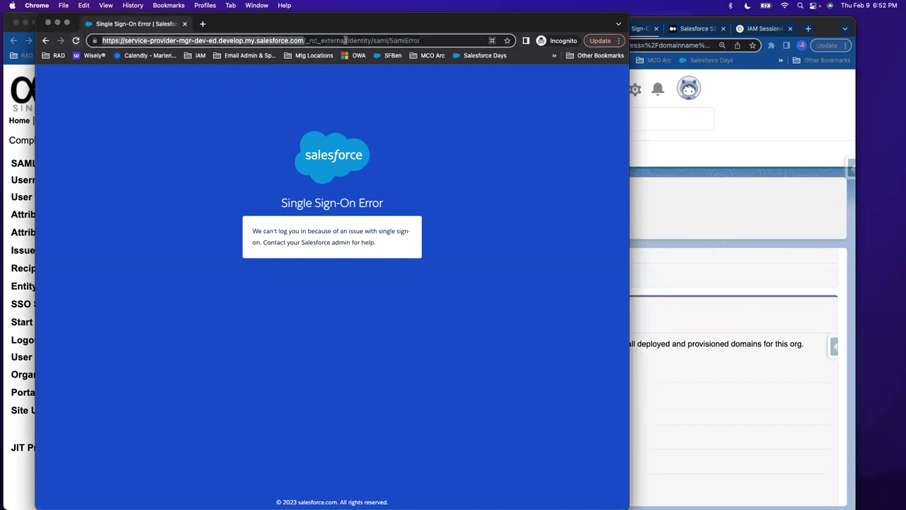
{"action": "left_click", "coordinate": [49, 24]}
- Load the org's login page in a new incognito window and choose Log in with Axiom SSO
{"action": "left_click", "coordinate": [847, 46]}
{"action": "left_click", "coordinate": [764, 107]}
{"action": "left_click_drag", "start_coordinate": [480, 30], "coordinate": [359, 17]}
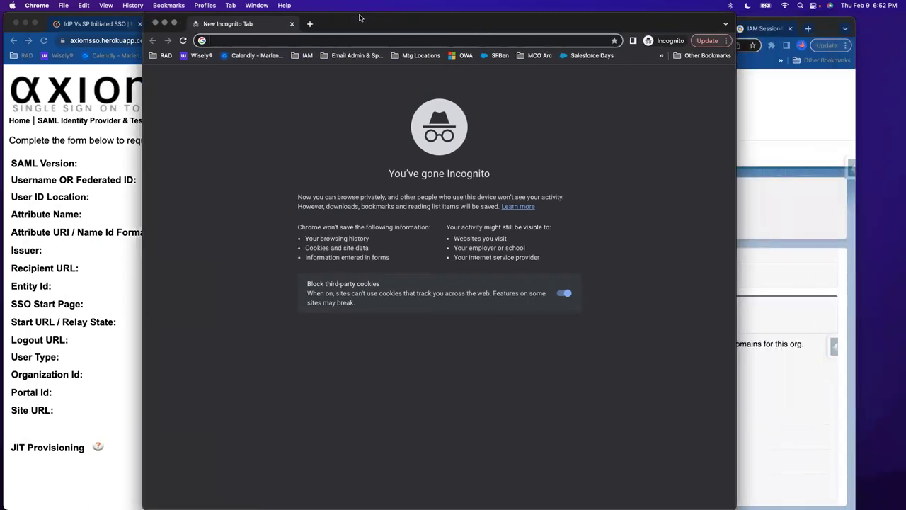
{"action": "key", "text": "super+v"}
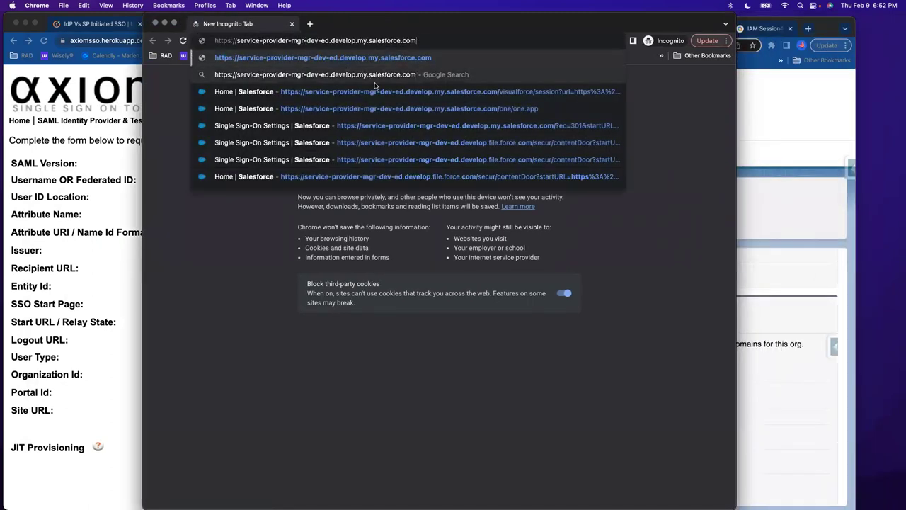
{"action": "key", "text": "Return"}
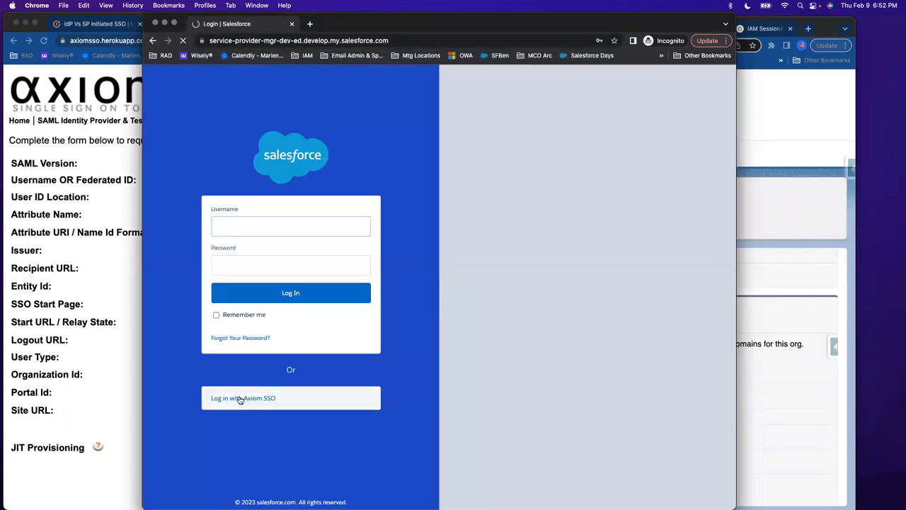
{"action": "left_click", "coordinate": [241, 399]}
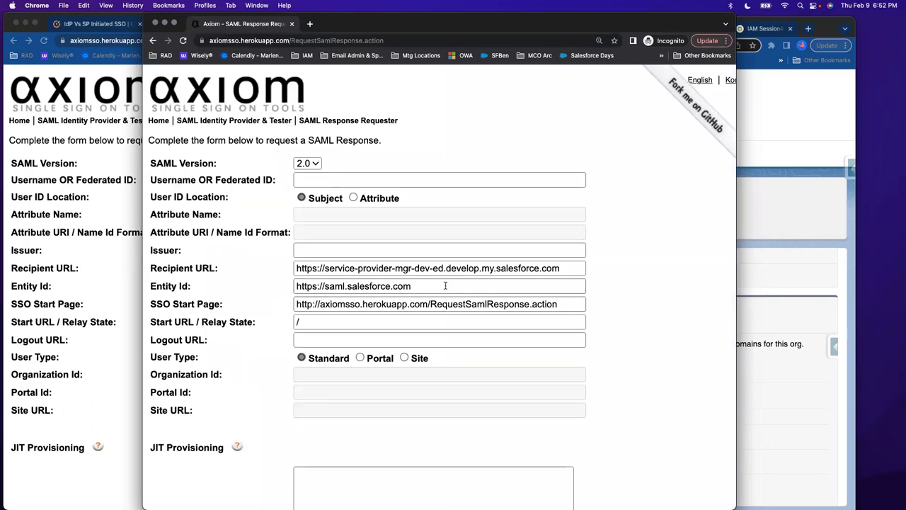
- Replace the Entity Id with a copy of the Recipient URL on the SAML request form
{"action": "triple_click", "coordinate": [445, 286]}
{"action": "key", "text": "BackSpace"}
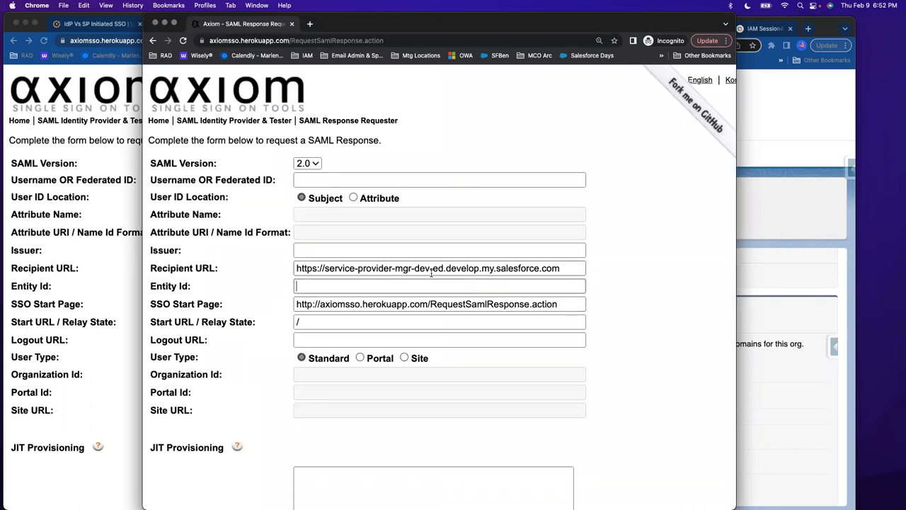
{"action": "triple_click", "coordinate": [434, 269]}
{"action": "key", "text": "cmd+c"}
{"action": "left_click", "coordinate": [360, 287]}
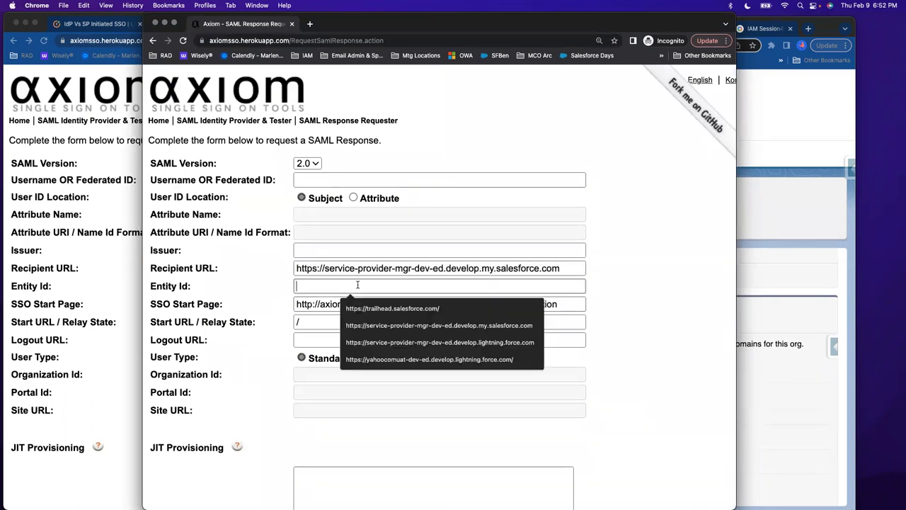
{"action": "key", "text": "cmd+v"}
{"action": "left_click", "coordinate": [344, 304]}
{"action": "triple_click", "coordinate": [344, 304]}
{"action": "left_click", "coordinate": [340, 251]}
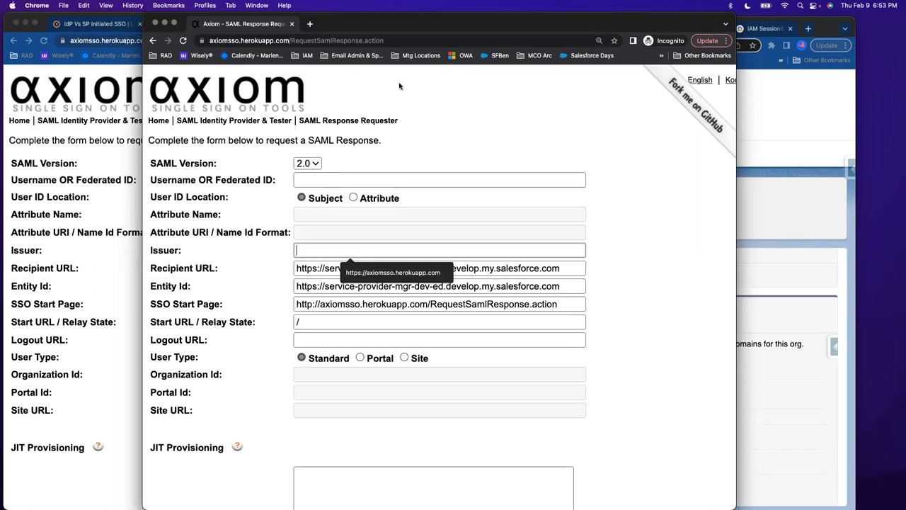
{"action": "left_click_drag", "start_coordinate": [381, 25], "coordinate": [533, 26]}
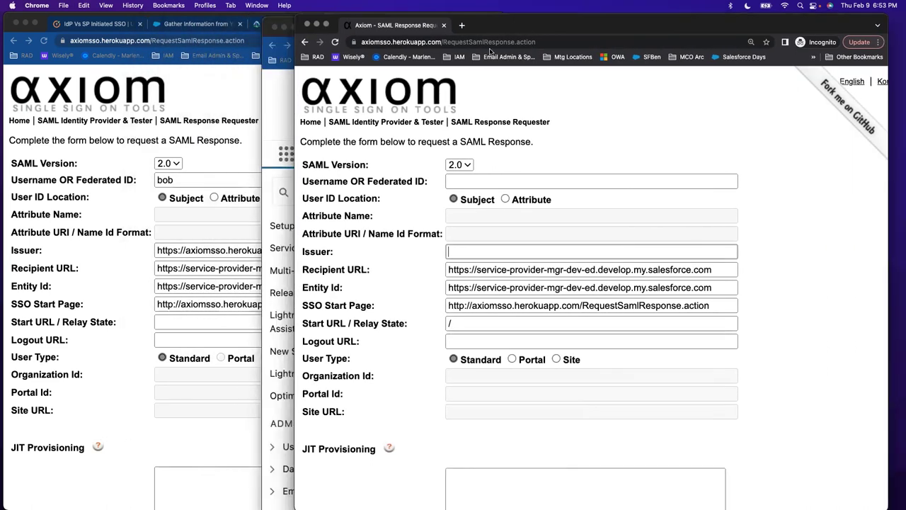
{"action": "left_click", "coordinate": [230, 250]}
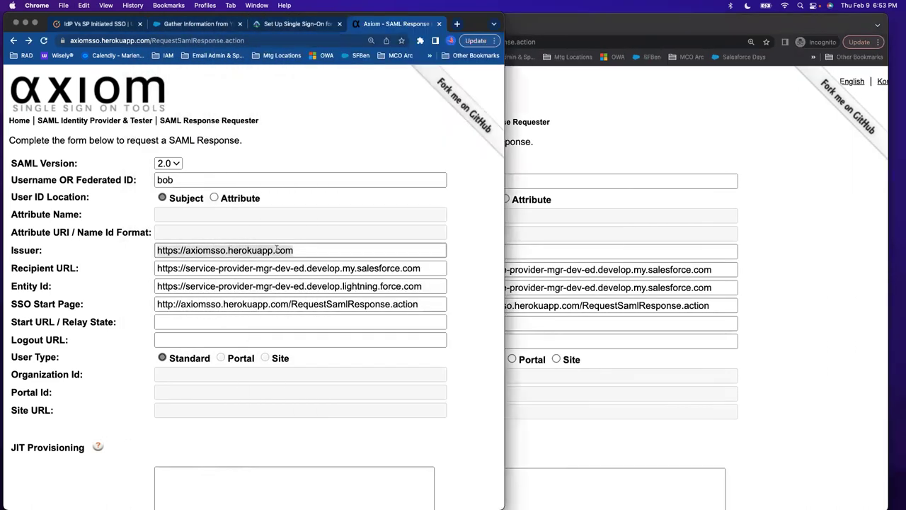
{"action": "left_click", "coordinate": [483, 251]}
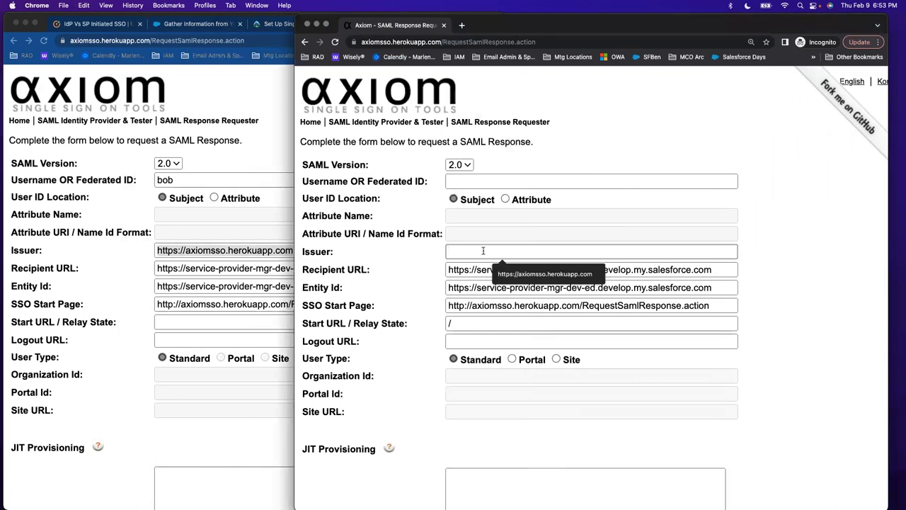
{"action": "left_click", "coordinate": [544, 273]}
{"action": "left_click_drag", "start_coordinate": [546, 23], "coordinate": [307, 20]}
{"action": "left_click", "coordinate": [681, 262]}
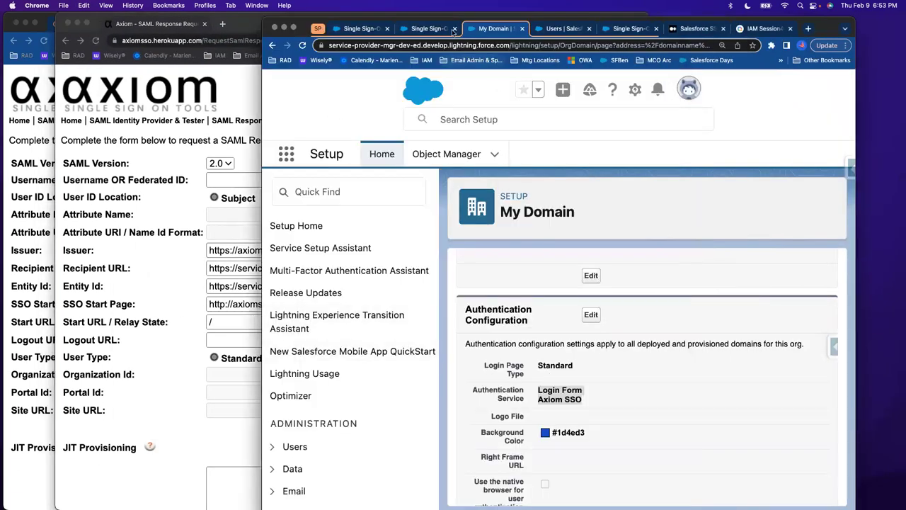
{"action": "left_click", "coordinate": [442, 30]}
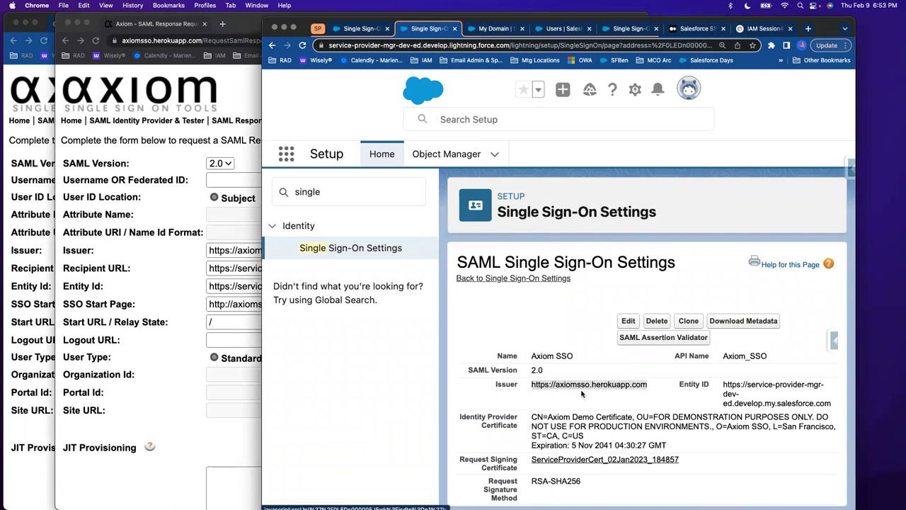
{"action": "left_click", "coordinate": [229, 249]}
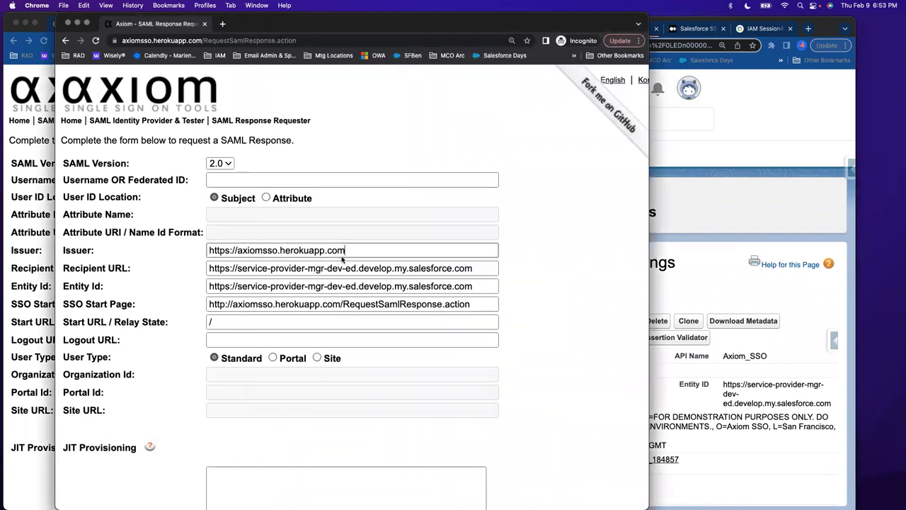
- Enter federated ID 1234, then compare Issuer, Recipient URL and Entity Id against Salesforce's SSO settings
{"action": "left_click", "coordinate": [230, 179]}
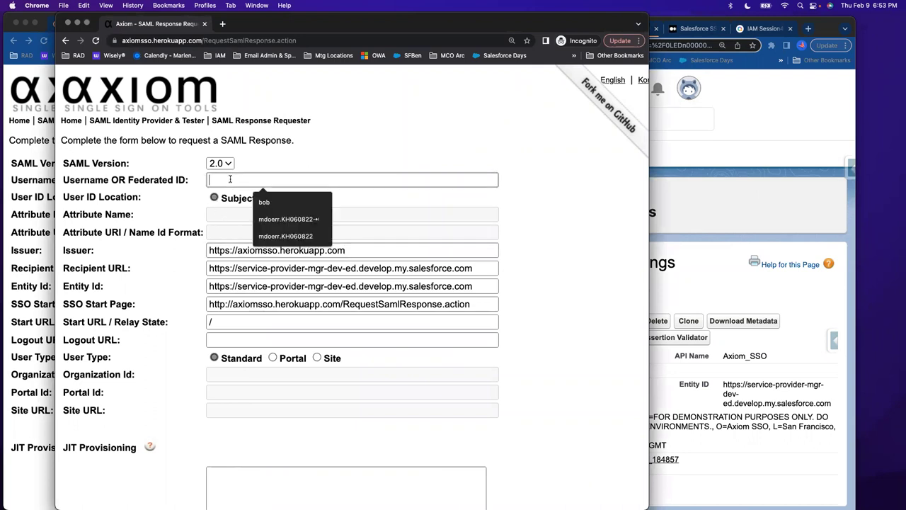
{"action": "type", "text": "1234"}
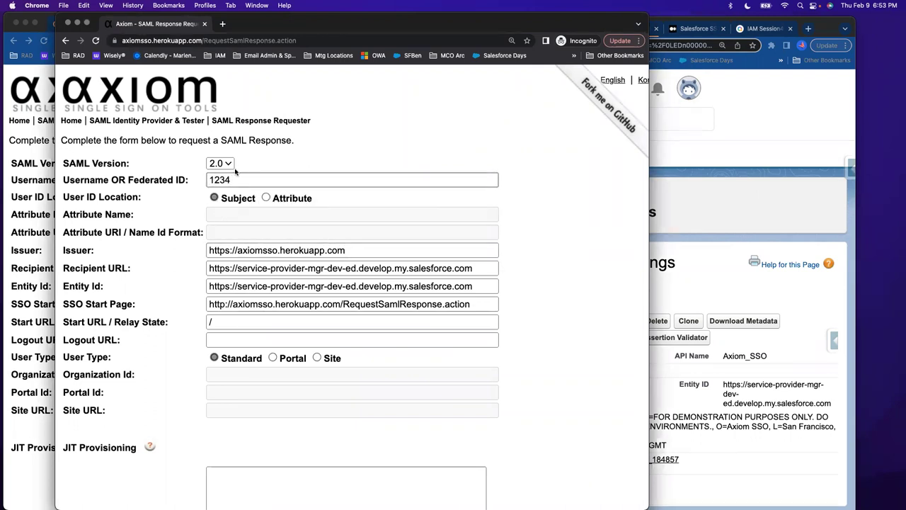
{"action": "scroll", "coordinate": [439, 326], "scroll_direction": "down", "scroll_amount": 1}
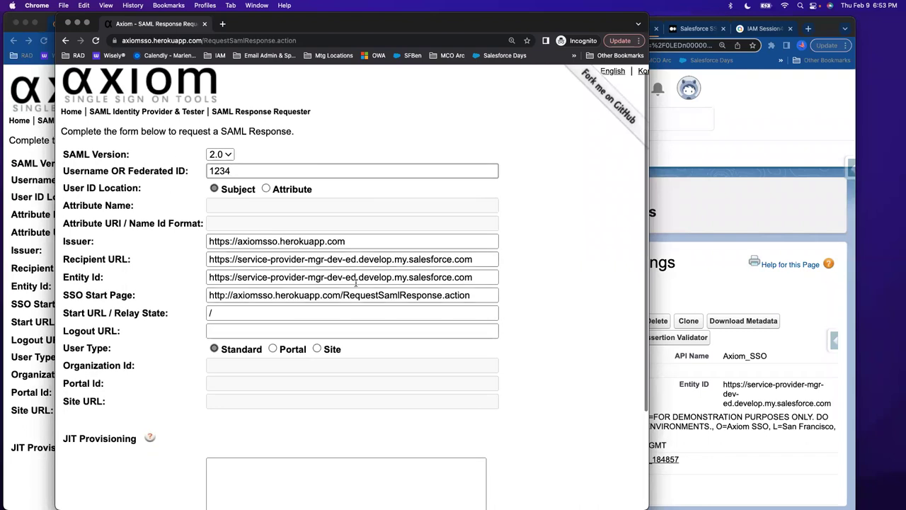
{"action": "left_click", "coordinate": [210, 242]}
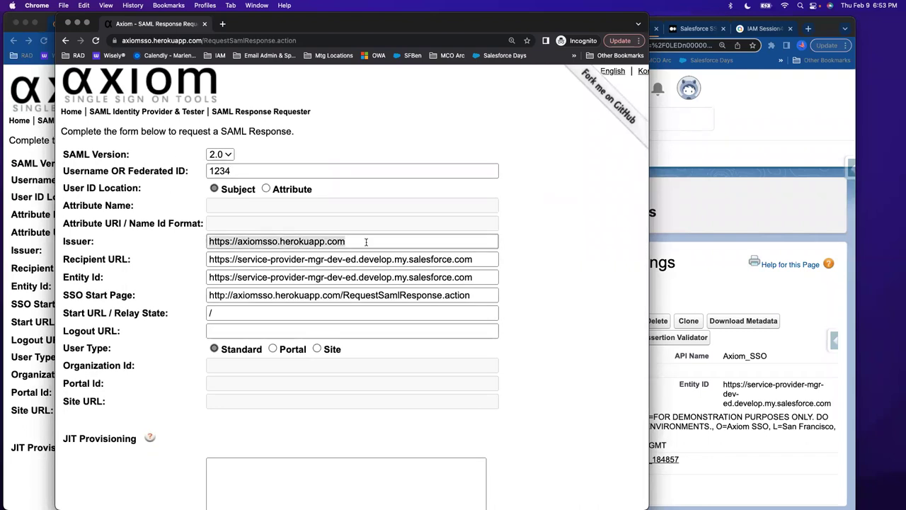
{"action": "left_click_drag", "start_coordinate": [237, 260], "coordinate": [329, 259]}
{"action": "left_click_drag", "start_coordinate": [237, 277], "coordinate": [325, 296]}
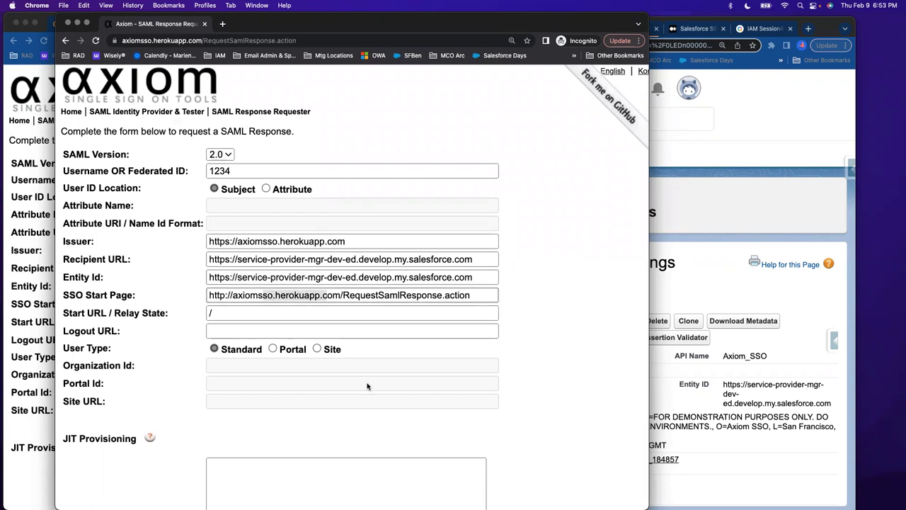
{"action": "scroll", "coordinate": [369, 387], "scroll_direction": "down", "scroll_amount": 3}
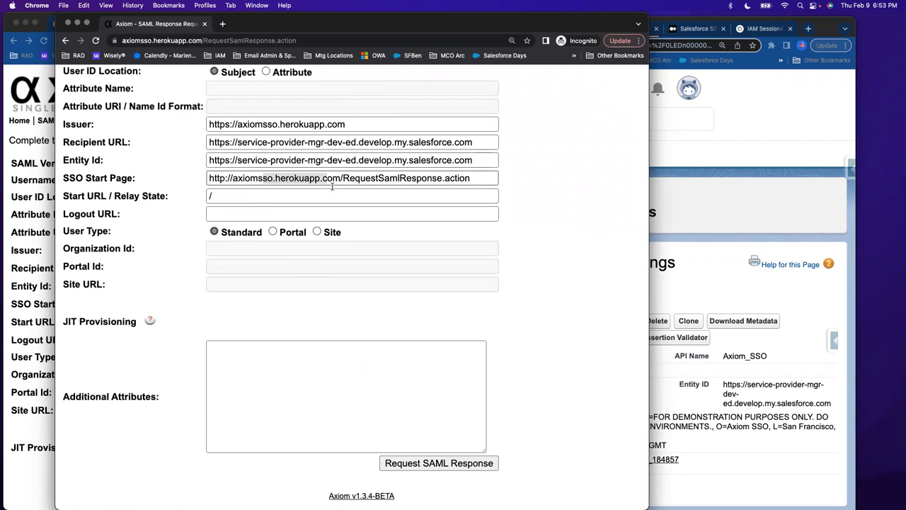
{"action": "left_click", "coordinate": [714, 296]}
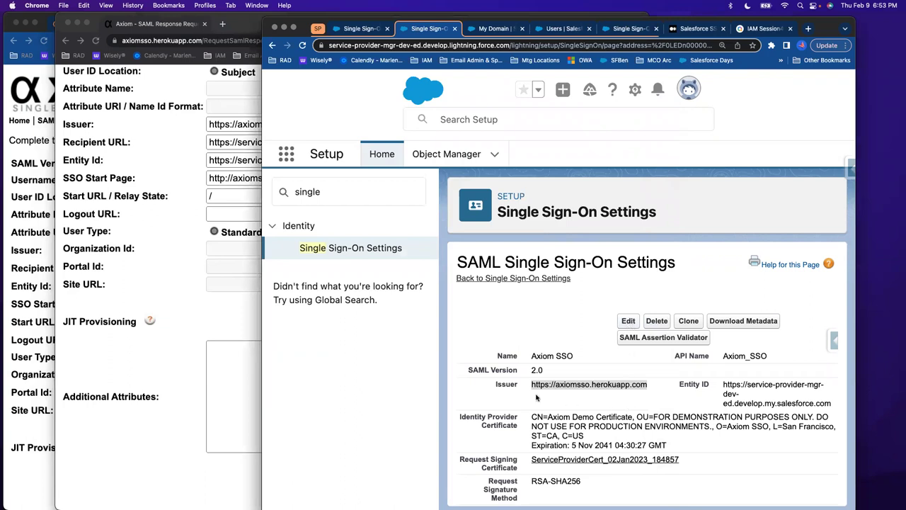
{"action": "left_click", "coordinate": [647, 384]}
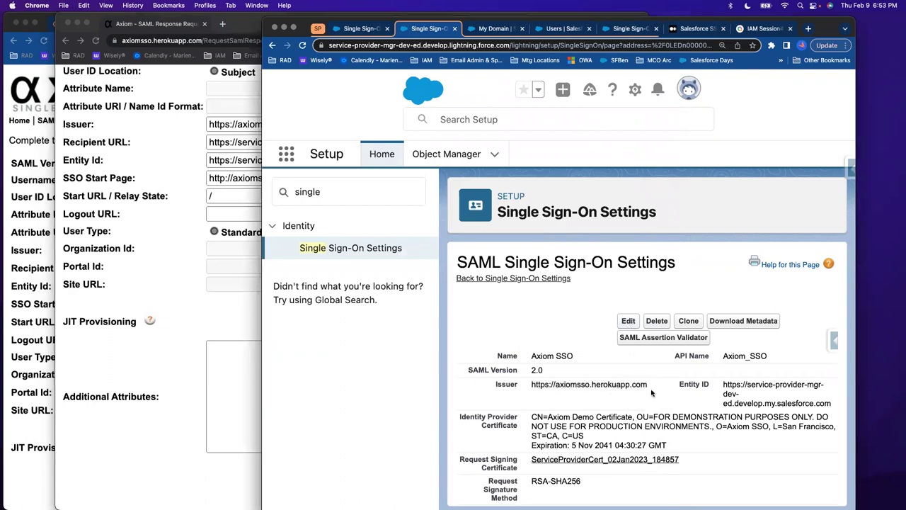
{"action": "left_click", "coordinate": [182, 283]}
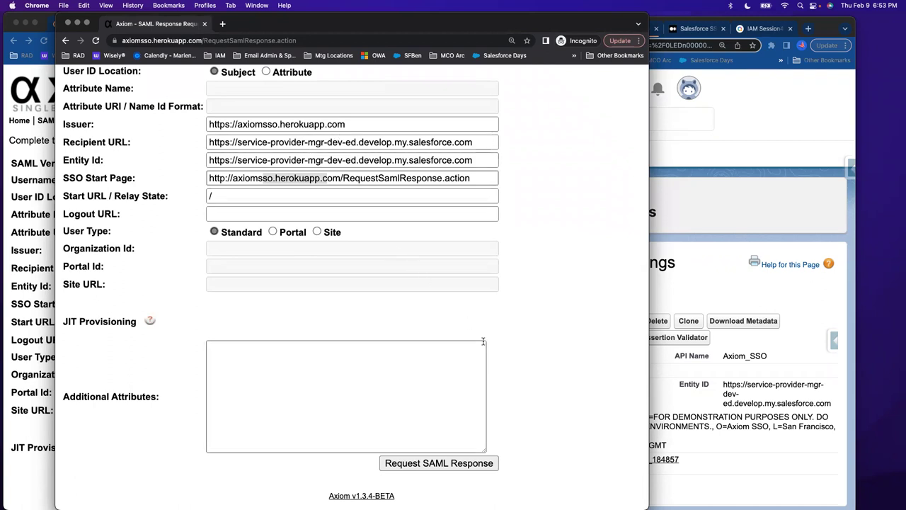
- Generate the SAML response, copy its plain text, and submit it to log in to Salesforce
{"action": "left_click", "coordinate": [432, 464]}
{"action": "left_click", "coordinate": [221, 233]}
{"action": "key", "text": "super+a"}
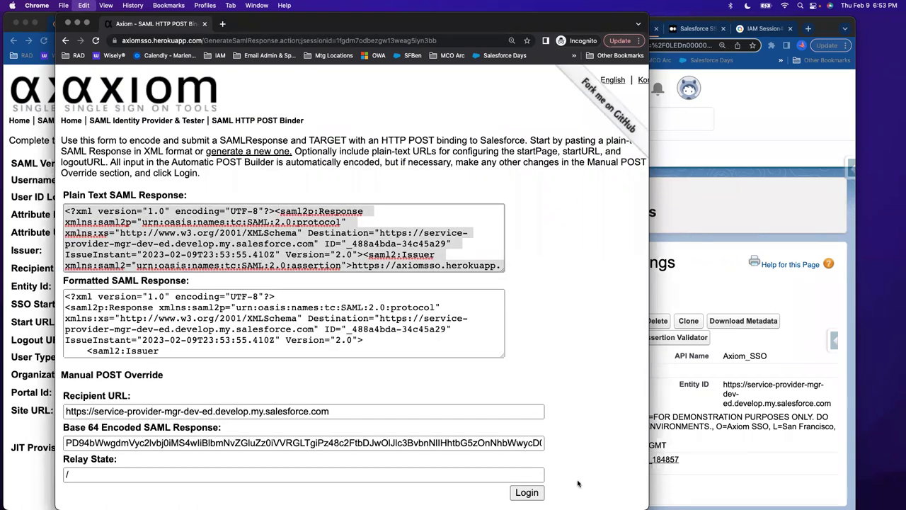
{"action": "left_click", "coordinate": [526, 492]}
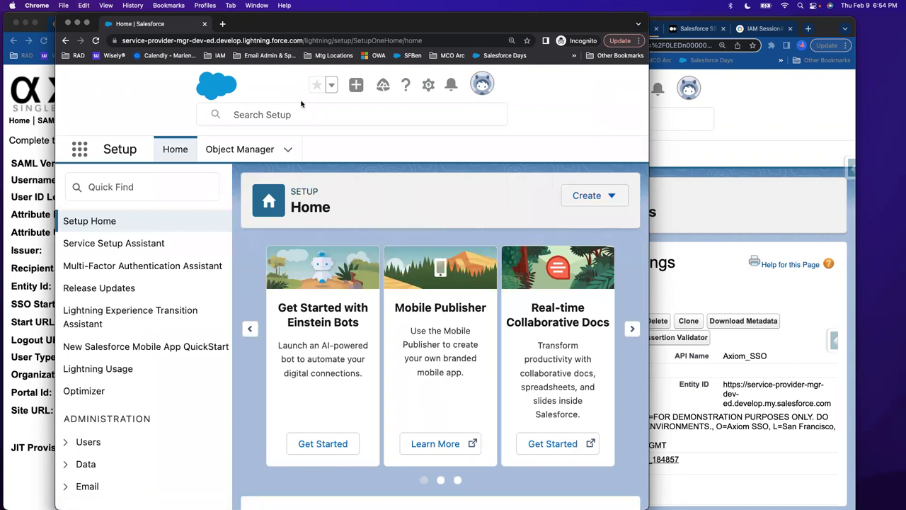
- Open the SAML Assertion Validator and review the subject mapping error
{"action": "left_click", "coordinate": [704, 292]}
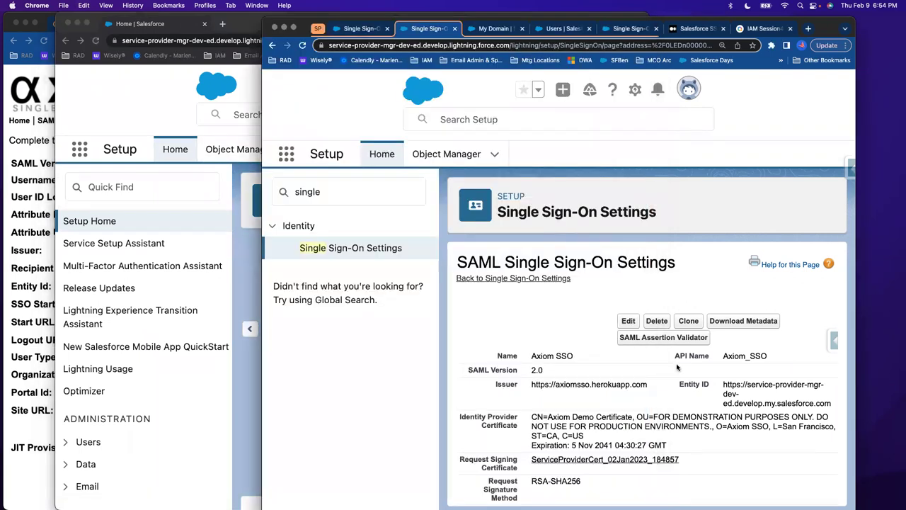
{"action": "left_click", "coordinate": [672, 343]}
{"action": "scroll", "coordinate": [672, 343], "scroll_direction": "down", "scroll_amount": 10}
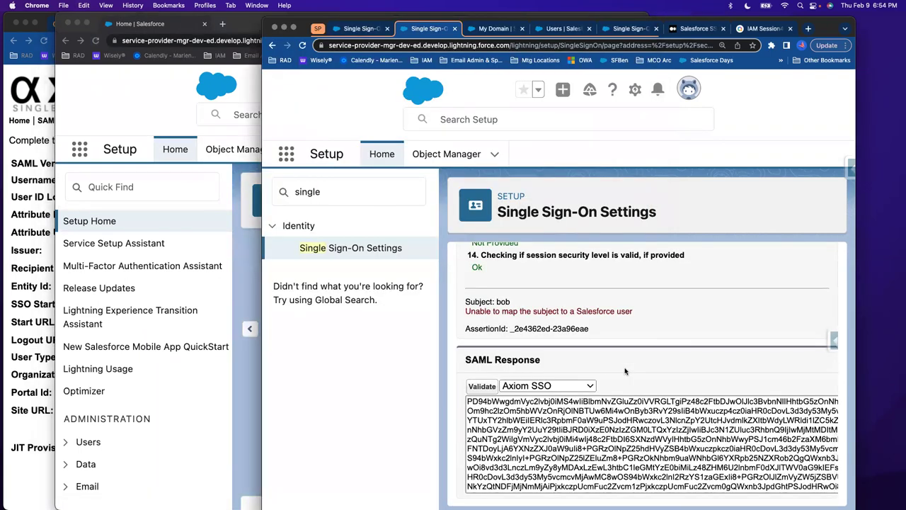
{"action": "left_click_drag", "start_coordinate": [460, 311], "coordinate": [633, 318]}
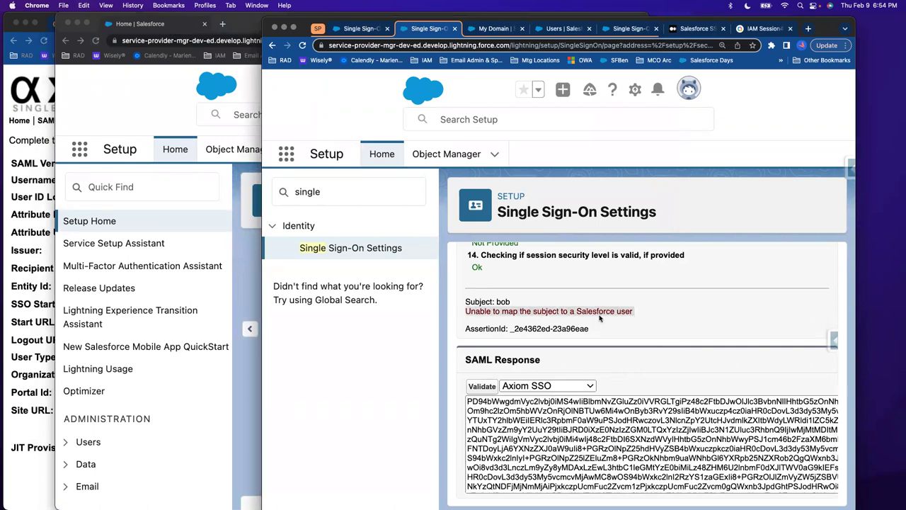
{"action": "scroll", "coordinate": [659, 356], "scroll_direction": "up", "scroll_amount": 5}
{"action": "scroll", "coordinate": [680, 359], "scroll_direction": "down", "scroll_amount": 5}
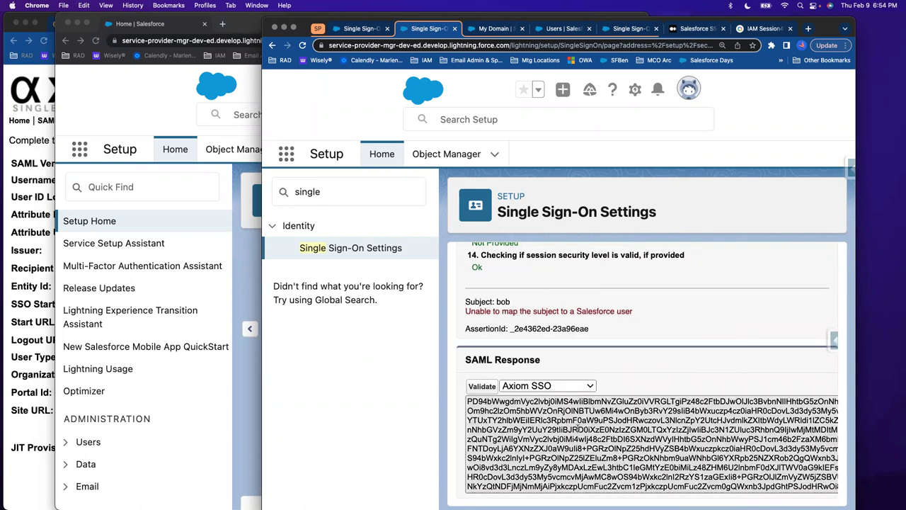
- Replace the old response with the copied SAML XML, validate, and review the results
{"action": "key", "text": "super+a"}
{"action": "key", "text": "BackSpace"}
{"action": "key", "text": "super+v"}
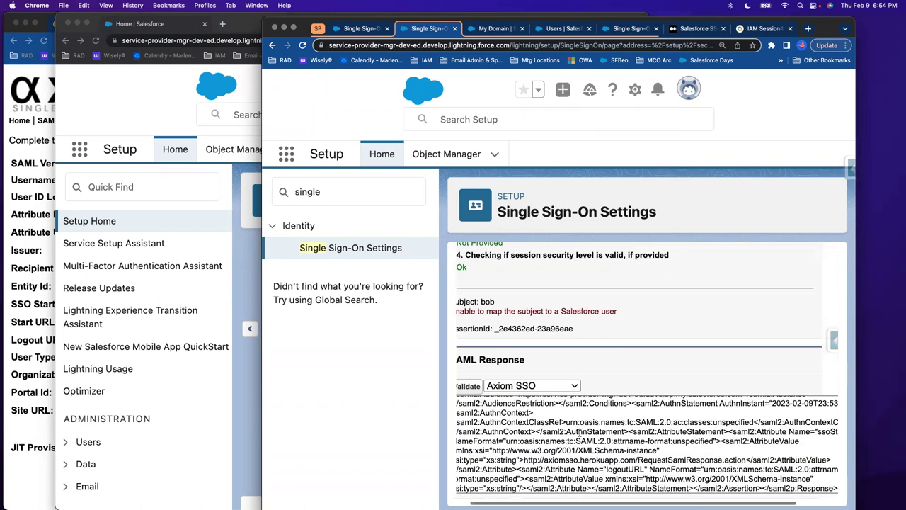
{"action": "scroll", "coordinate": [507, 483], "scroll_direction": "up", "scroll_amount": 1}
{"action": "left_click", "coordinate": [469, 386]}
{"action": "scroll", "coordinate": [585, 397], "scroll_direction": "down", "scroll_amount": 3}
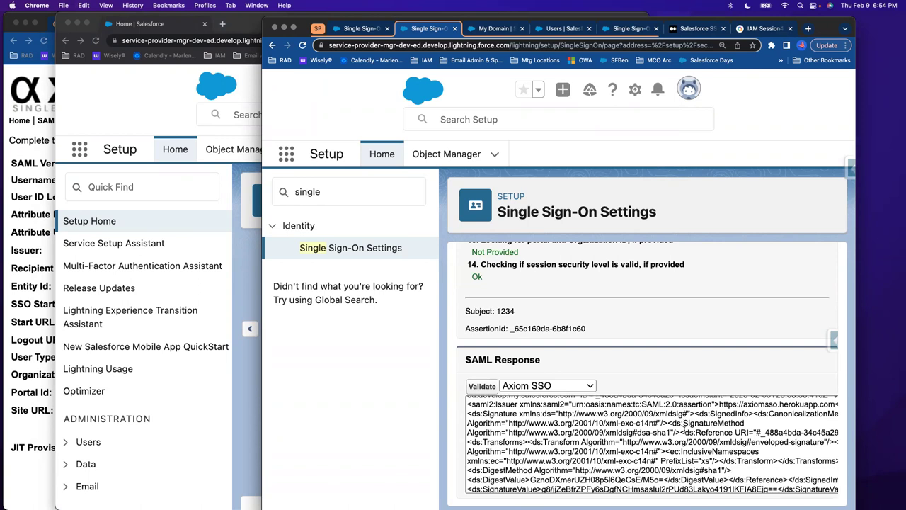
{"action": "scroll", "coordinate": [636, 383], "scroll_direction": "up", "scroll_amount": 5}
{"action": "scroll", "coordinate": [637, 383], "scroll_direction": "up", "scroll_amount": 6}
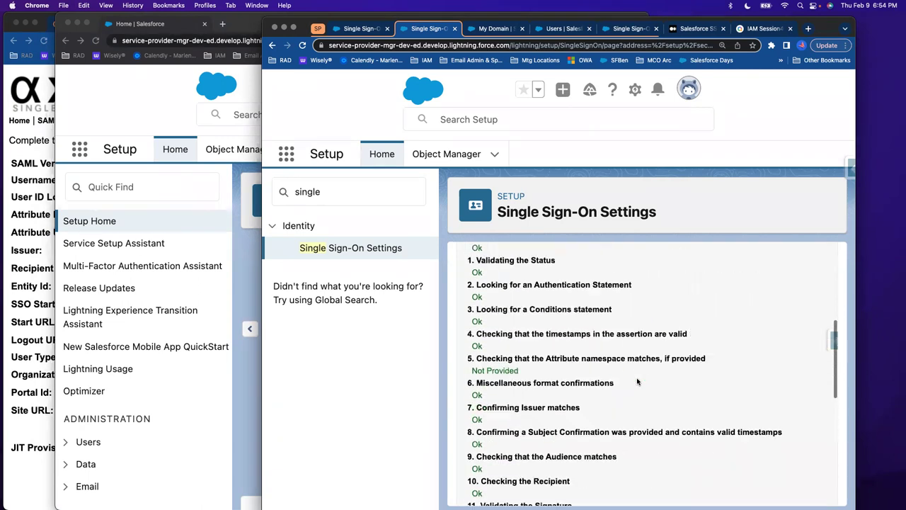
{"action": "scroll", "coordinate": [582, 438], "scroll_direction": "down", "scroll_amount": 3}
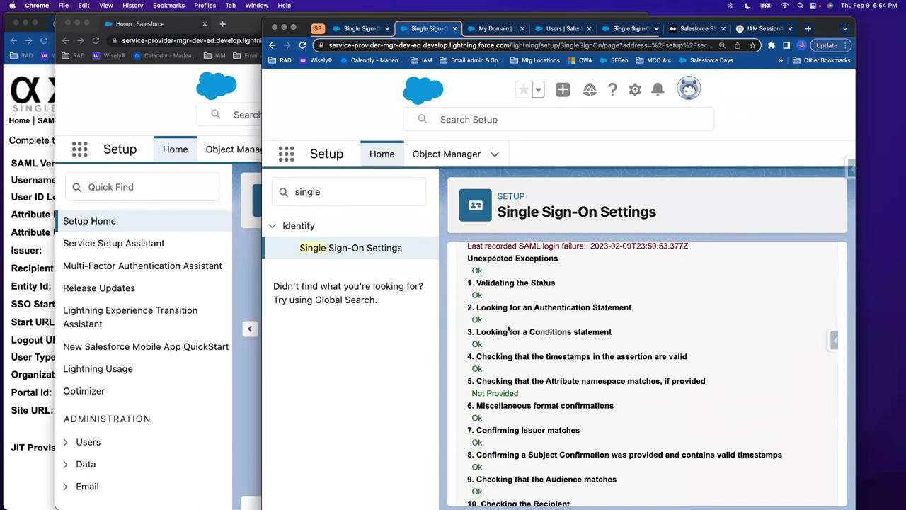
{"action": "scroll", "coordinate": [510, 439], "scroll_direction": "down", "scroll_amount": 5}
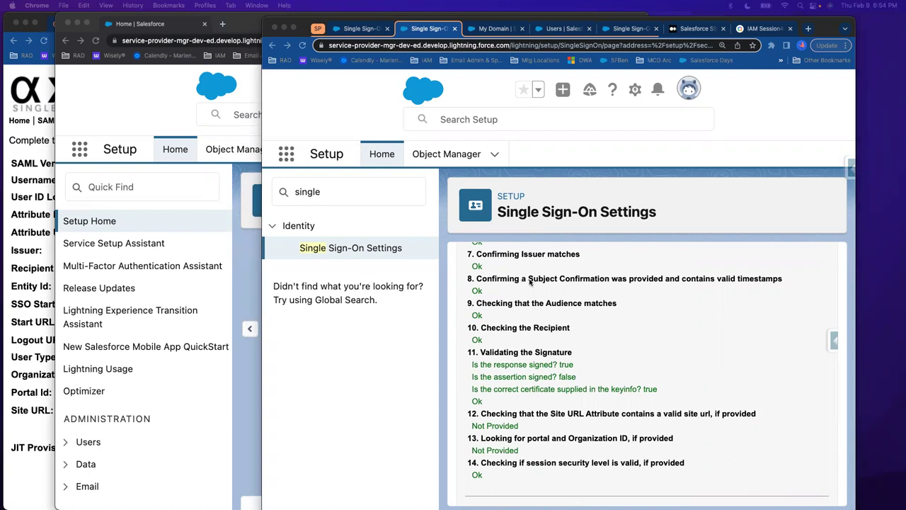
{"action": "scroll", "coordinate": [457, 378], "scroll_direction": "down", "scroll_amount": 5}
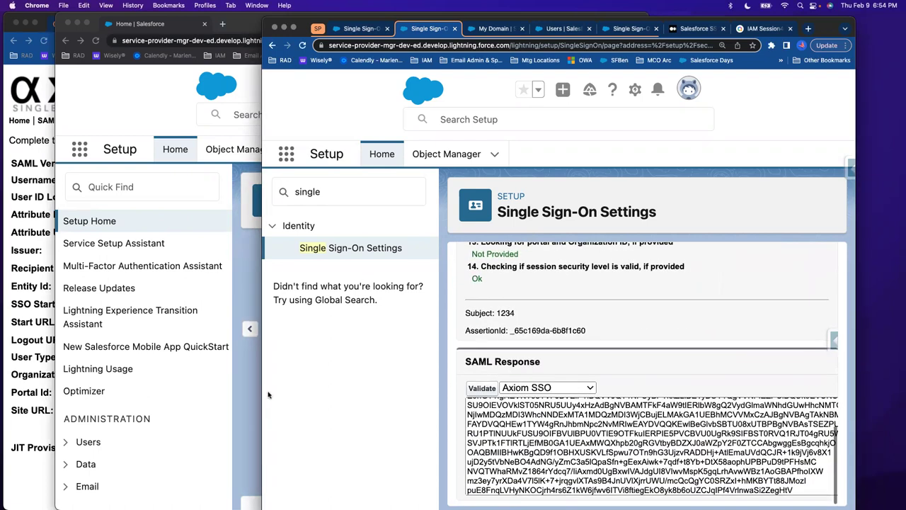
{"action": "left_click", "coordinate": [225, 298]}
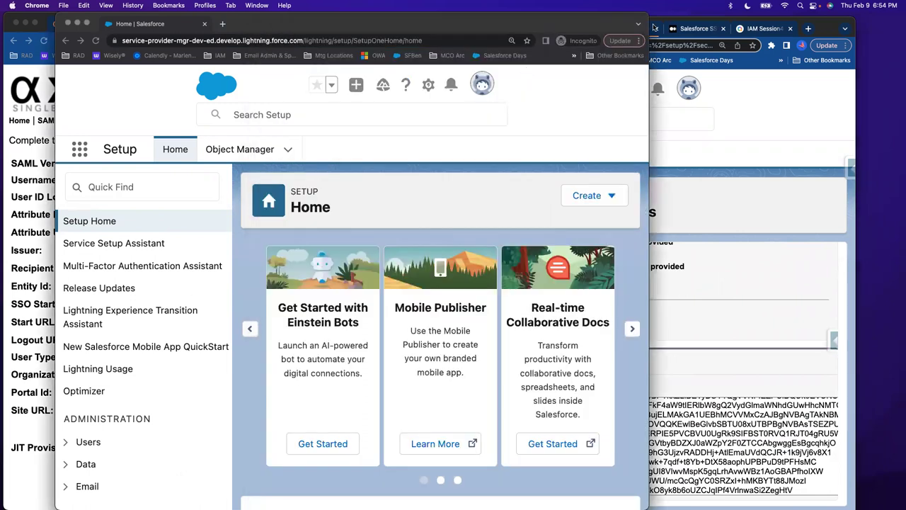
- Close the extra Home window, add a trailing slash to the Issuer, and set username 1234
{"action": "left_click", "coordinate": [68, 23]}
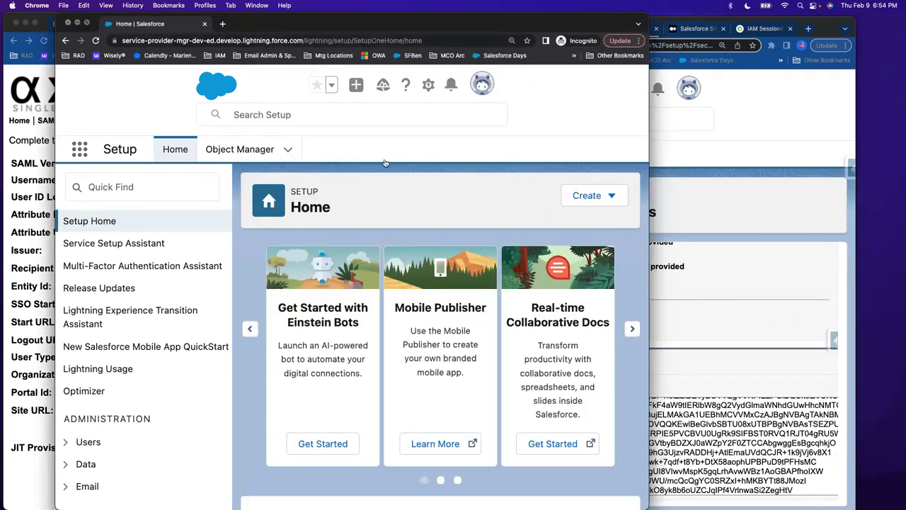
{"action": "left_click", "coordinate": [207, 247]}
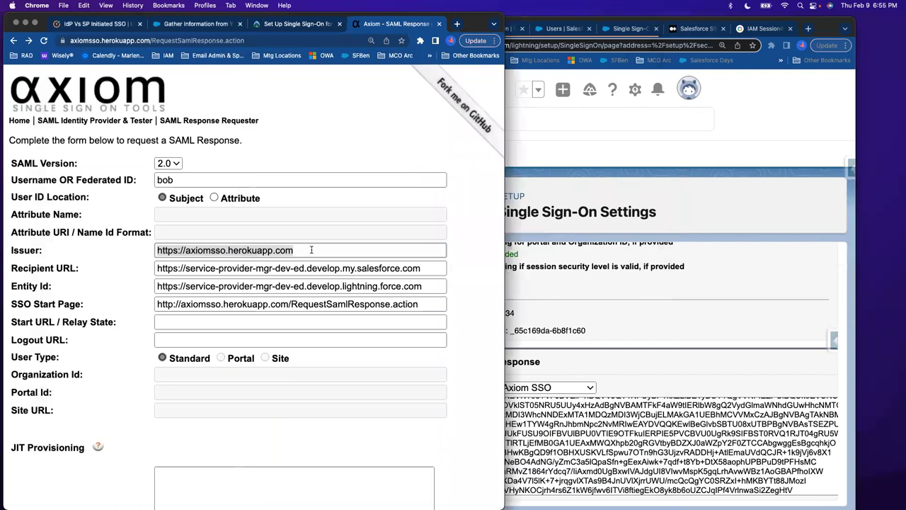
{"action": "left_click", "coordinate": [312, 250]}
{"action": "type", "text": "/"}
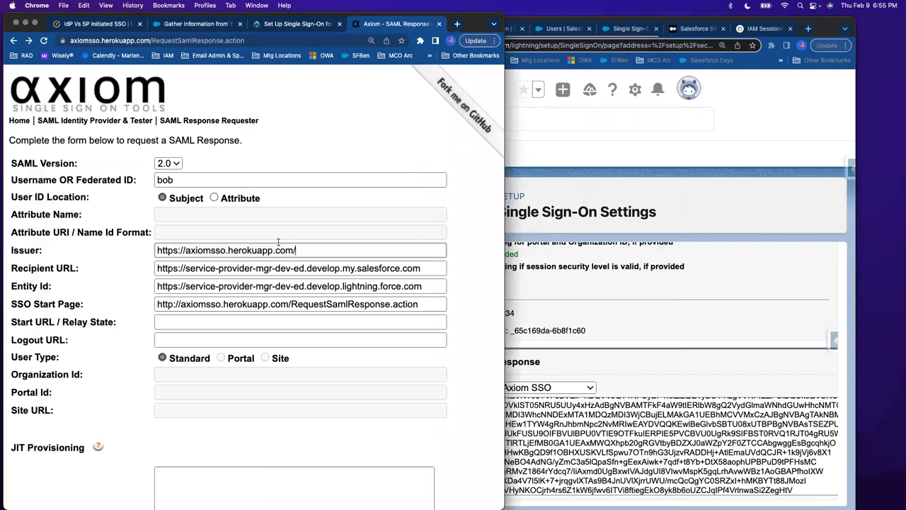
{"action": "left_click", "coordinate": [187, 184]}
{"action": "double_click", "coordinate": [168, 180]}
{"action": "type", "text": "1234"}
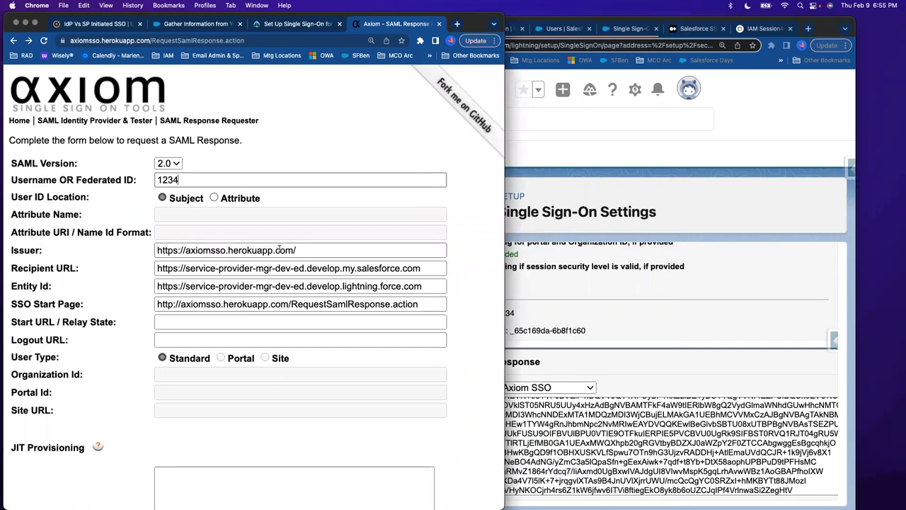
- Copy the lightning.force.com base URL from Salesforce into the Recipient URL and Entity Id fields
{"action": "left_click", "coordinate": [615, 162]}
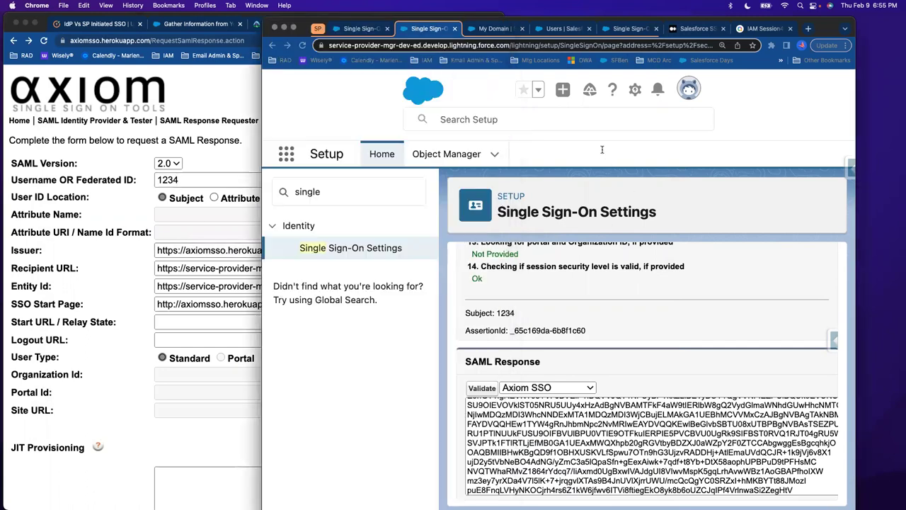
{"action": "left_click", "coordinate": [508, 45]}
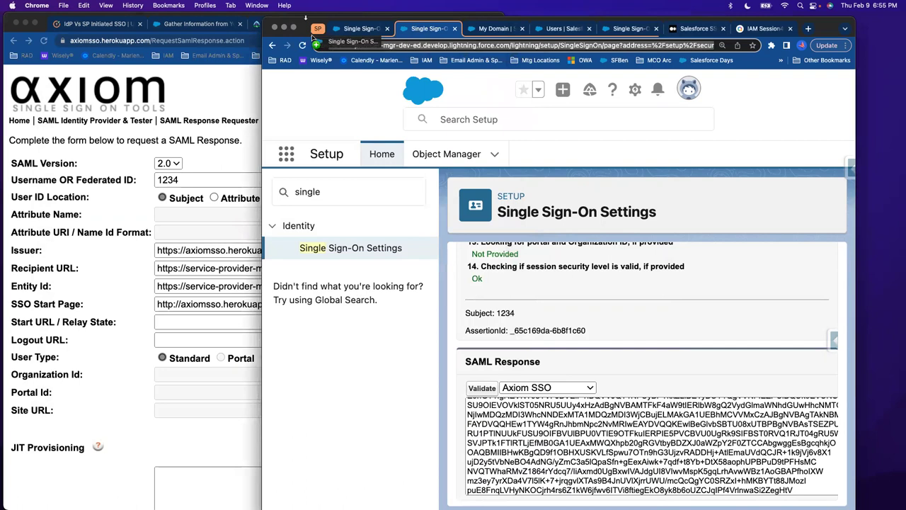
{"action": "left_click_drag", "start_coordinate": [354, 45], "coordinate": [495, 45]}
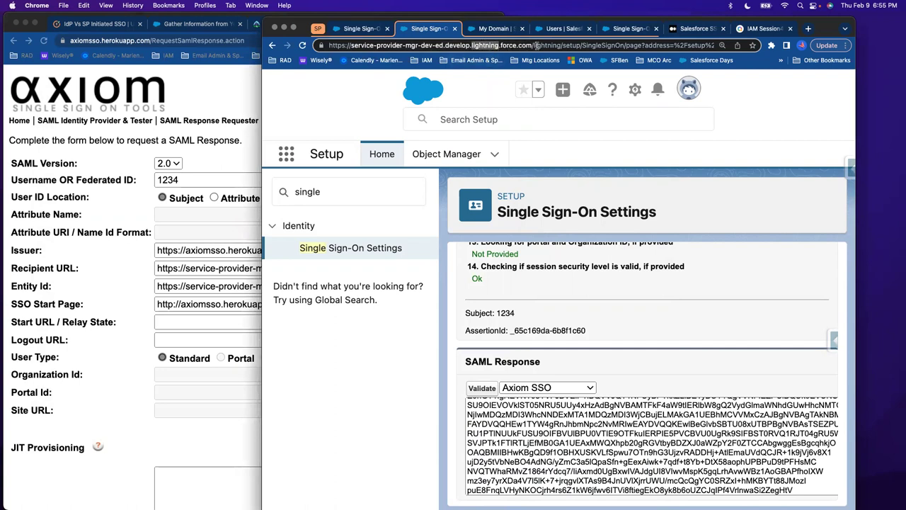
{"action": "left_click_drag", "start_coordinate": [531, 45], "coordinate": [296, 46]}
{"action": "key", "text": "super+c"}
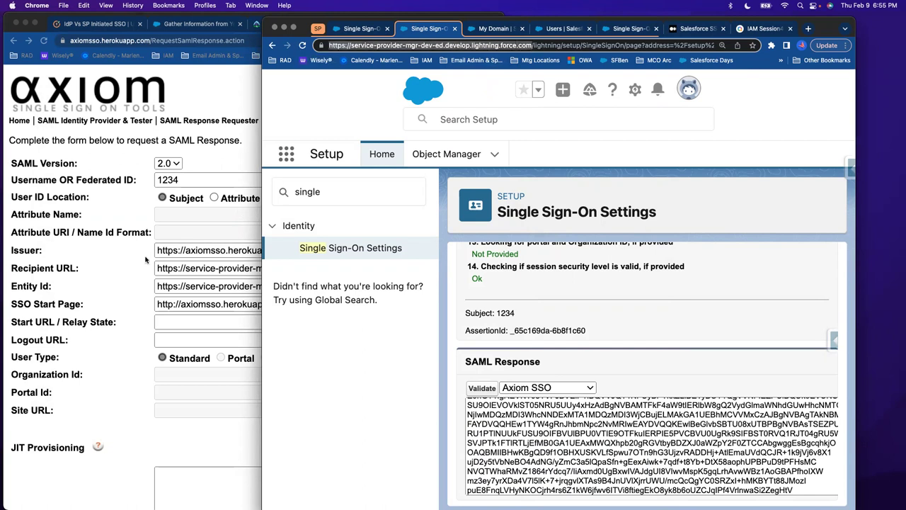
{"action": "left_click", "coordinate": [123, 290]}
{"action": "triple_click", "coordinate": [244, 267]}
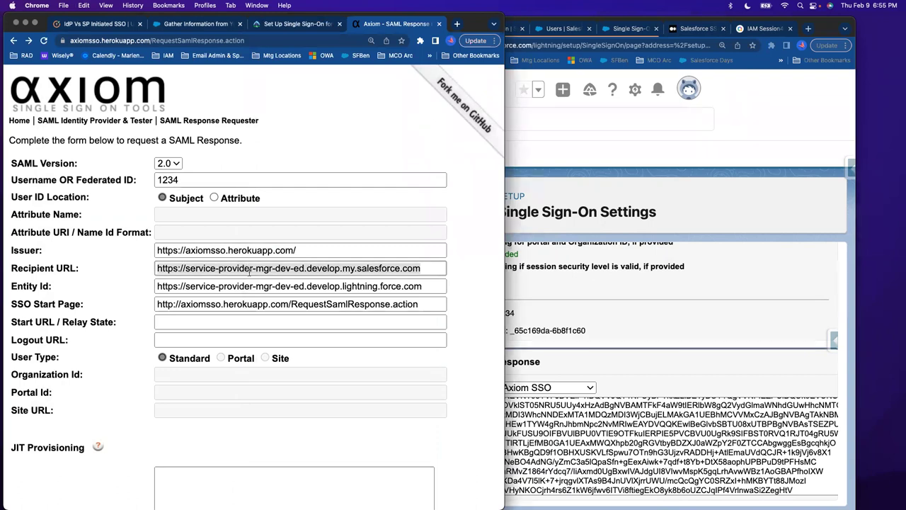
{"action": "key", "text": "super+v"}
{"action": "left_click", "coordinate": [242, 286]}
{"action": "triple_click", "coordinate": [244, 286]}
{"action": "key", "text": "super+v"}
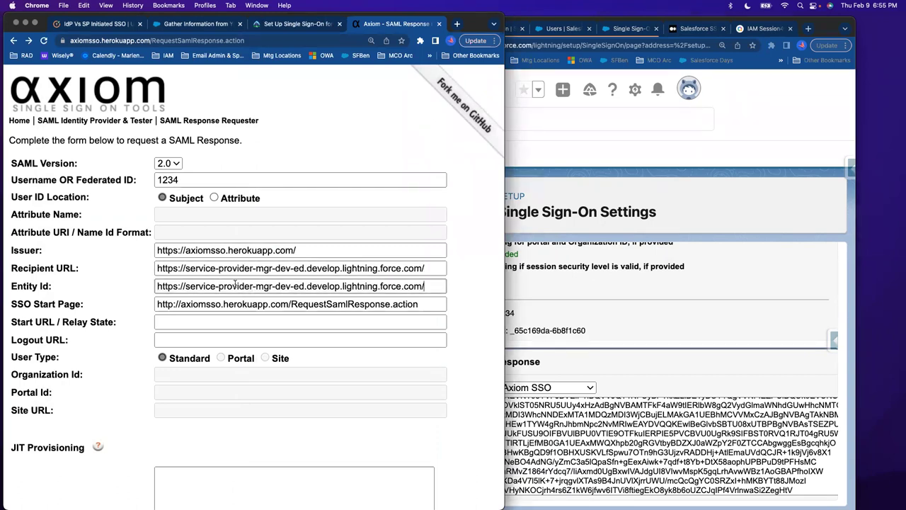
- Remove the Issuer's trailing slash, request a new SAML response, copy it, and select the validator's old text
{"action": "left_click", "coordinate": [163, 180]}
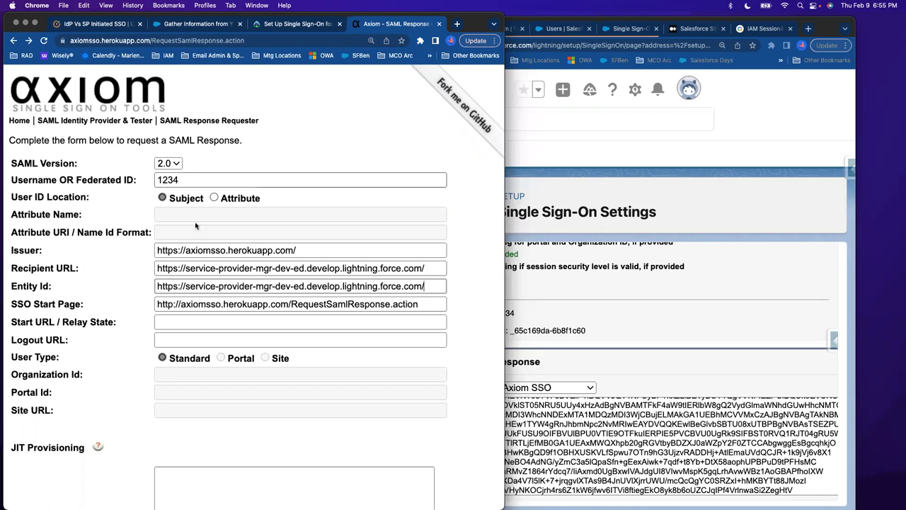
{"action": "left_click", "coordinate": [319, 251]}
{"action": "key", "text": "BackSpace"}
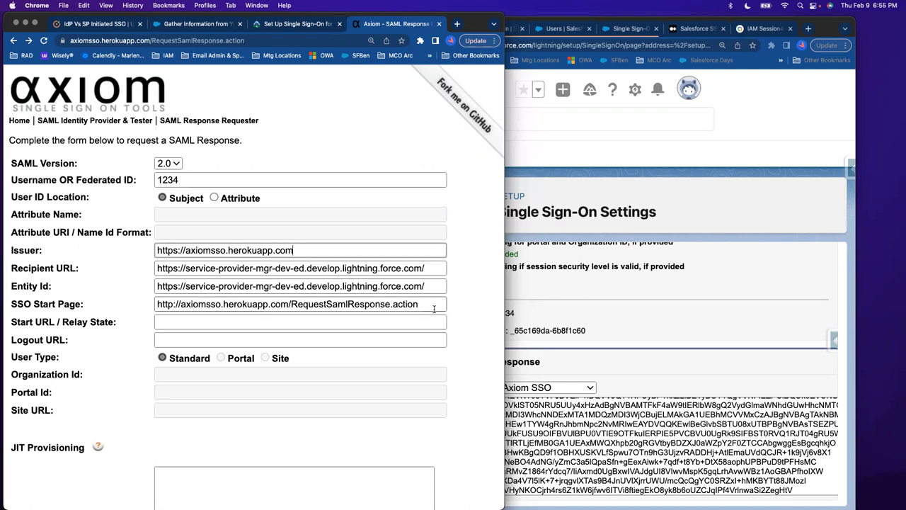
{"action": "scroll", "coordinate": [434, 308], "scroll_direction": "down", "scroll_amount": 1}
{"action": "scroll", "coordinate": [434, 308], "scroll_direction": "down", "scroll_amount": 3}
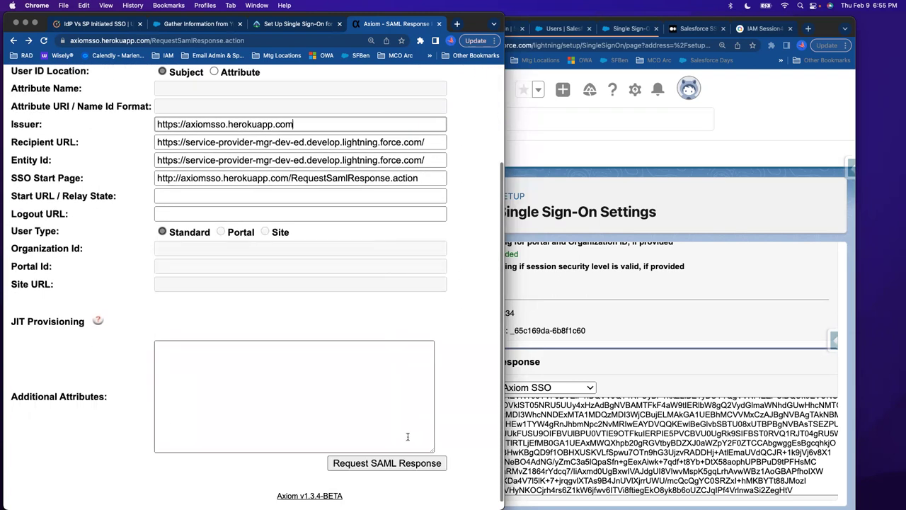
{"action": "left_click", "coordinate": [392, 464]}
{"action": "left_click", "coordinate": [138, 236]}
{"action": "key", "text": "ctrl+a"}
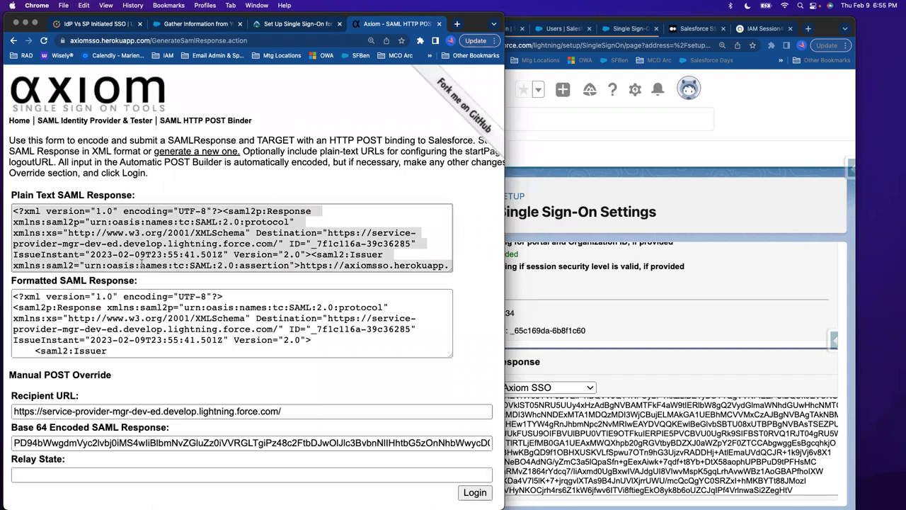
{"action": "left_click", "coordinate": [619, 386]}
{"action": "left_click", "coordinate": [540, 433]}
{"action": "key", "text": "ctrl+a"}
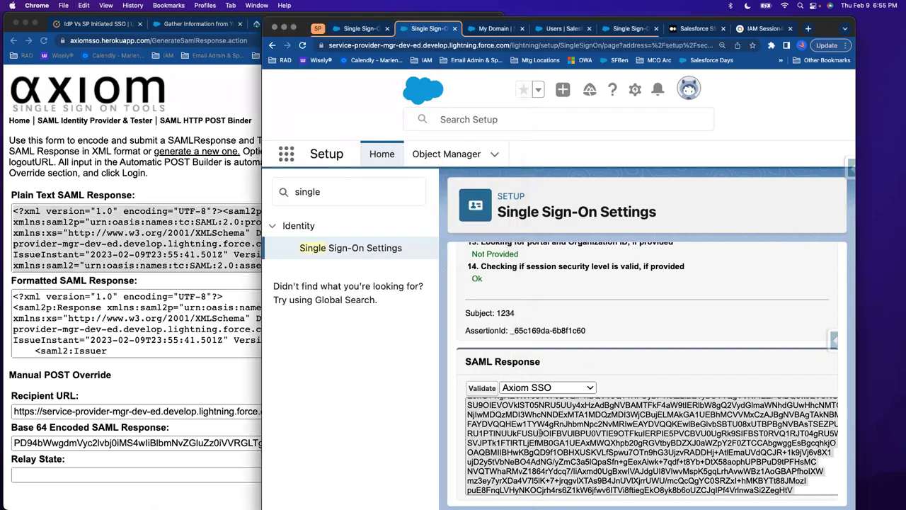
{"action": "key", "text": "ctrl+v"}
{"action": "left_click", "coordinate": [467, 389]}
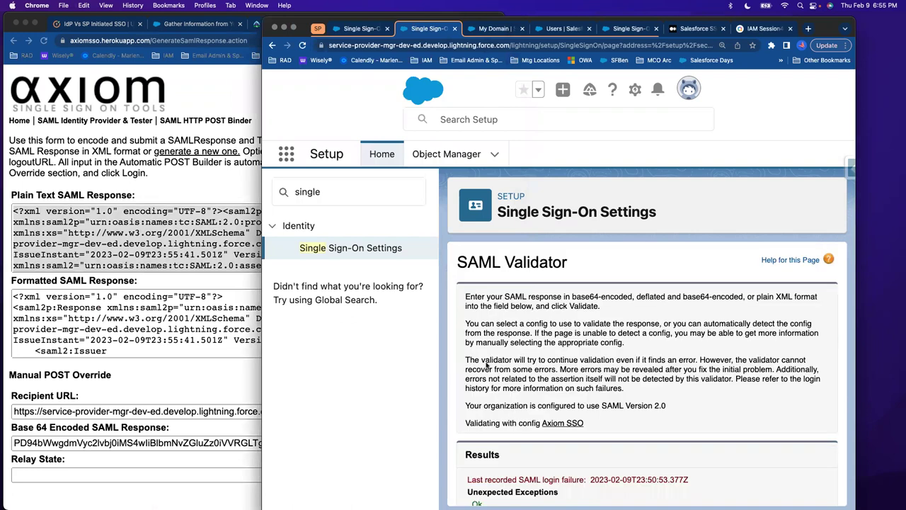
{"action": "scroll", "coordinate": [600, 358], "scroll_direction": "up", "scroll_amount": 10}
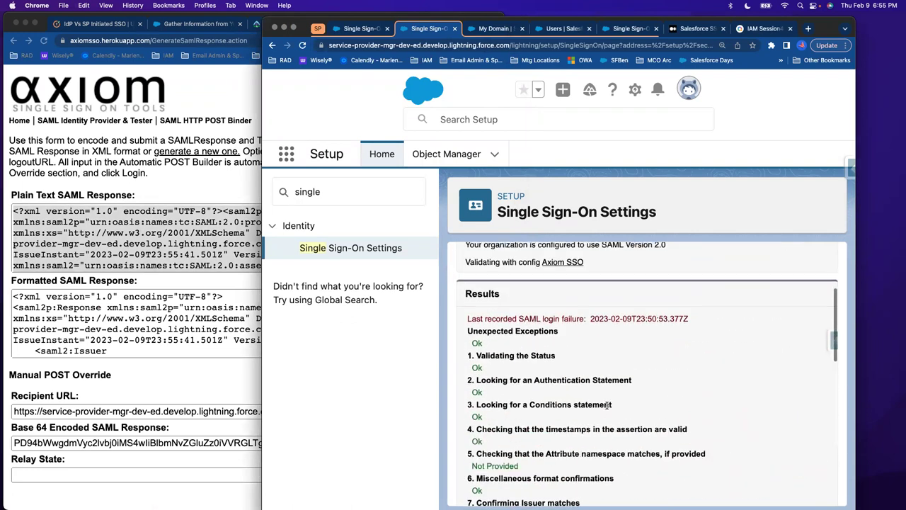
{"action": "scroll", "coordinate": [552, 353], "scroll_direction": "down", "scroll_amount": 5}
{"action": "left_click_drag", "start_coordinate": [491, 365], "coordinate": [530, 365]}
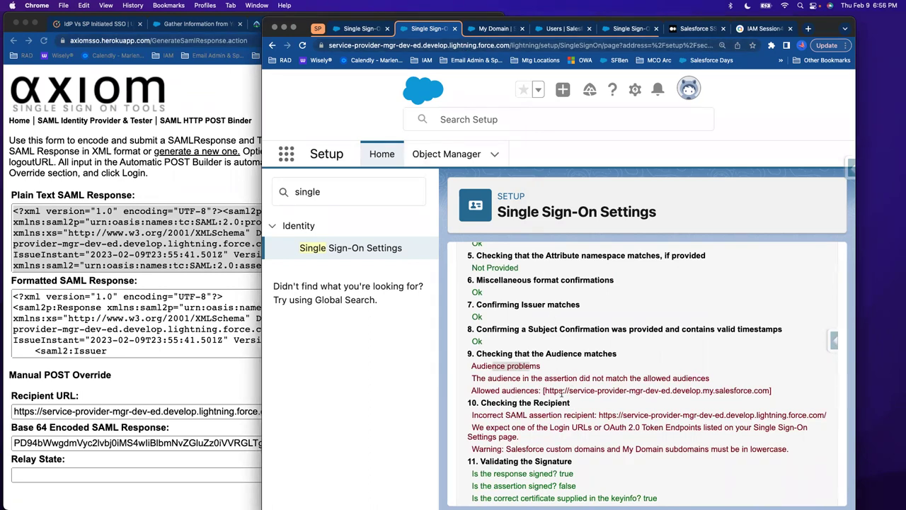
{"action": "left_click_drag", "start_coordinate": [546, 390], "coordinate": [753, 391]}
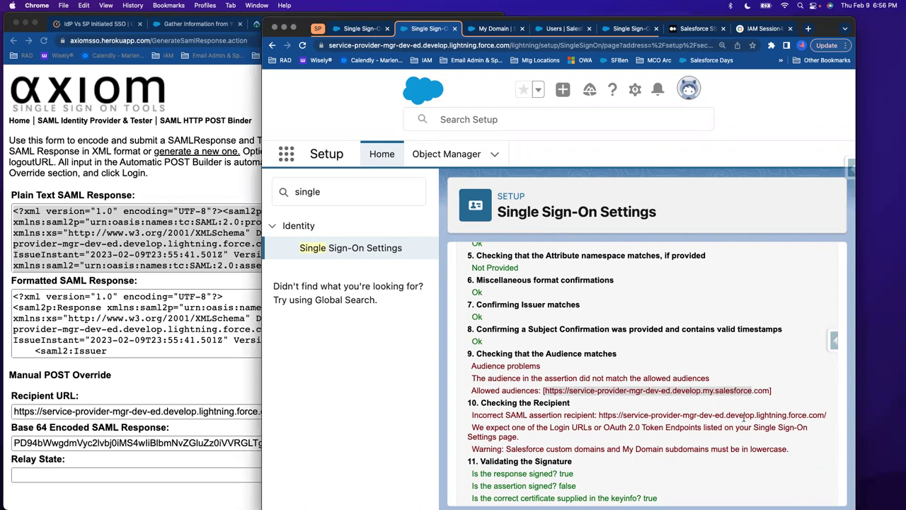
{"action": "left_click", "coordinate": [779, 415]}
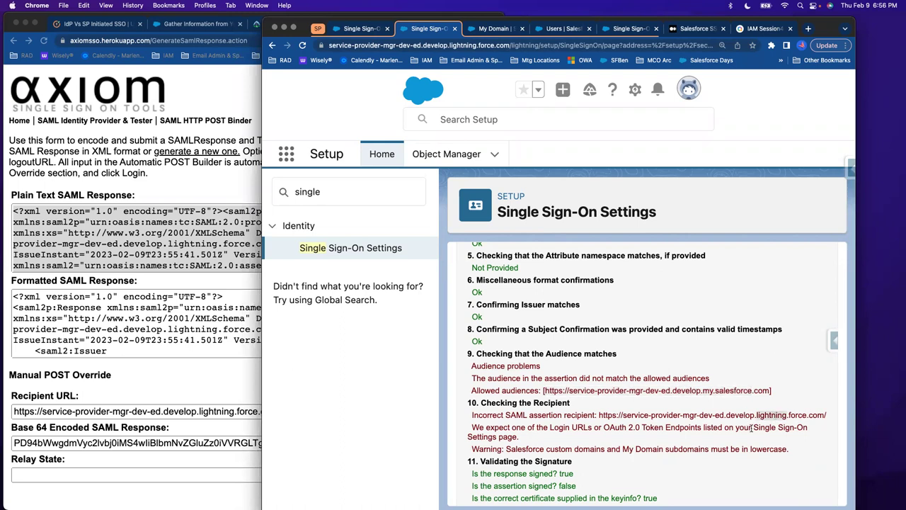
{"action": "scroll", "coordinate": [652, 436], "scroll_direction": "up", "scroll_amount": 1}
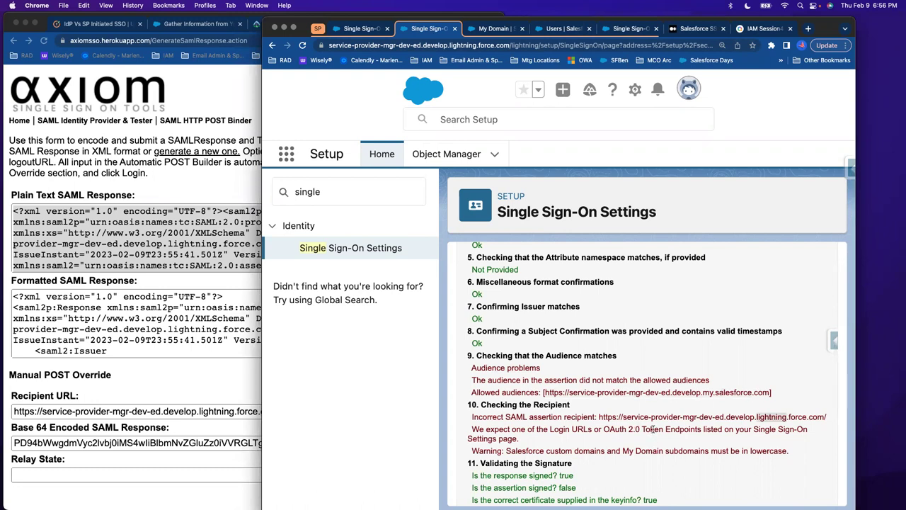
{"action": "scroll", "coordinate": [654, 428], "scroll_direction": "down", "scroll_amount": 3}
{"action": "scroll", "coordinate": [654, 427], "scroll_direction": "up", "scroll_amount": 1}
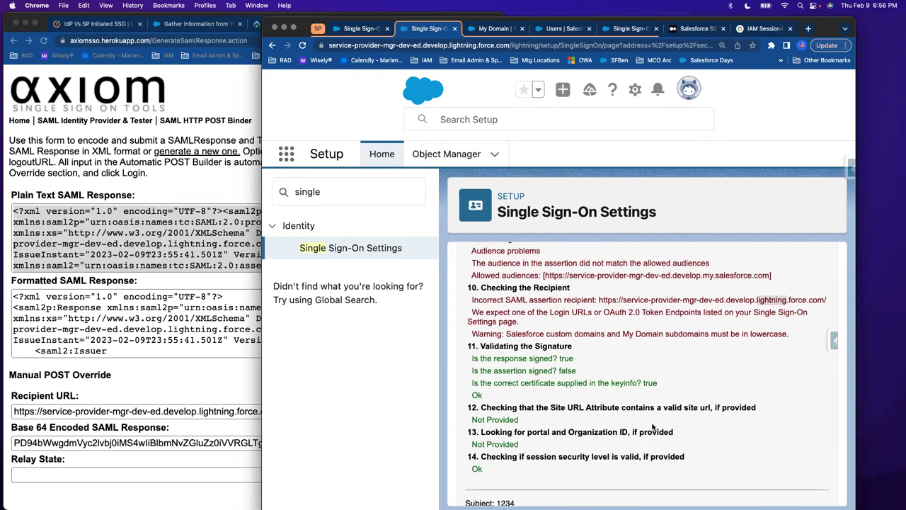
{"action": "scroll", "coordinate": [654, 427], "scroll_direction": "up", "scroll_amount": 5}
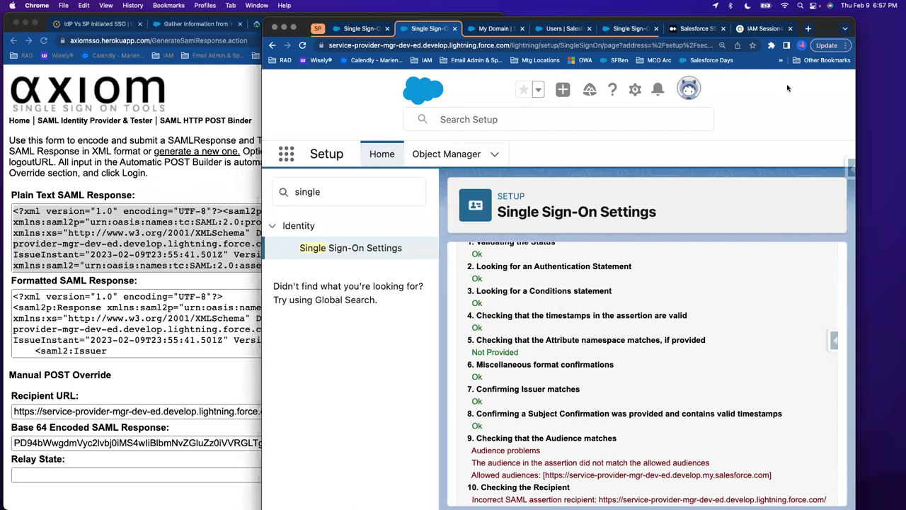
- Switch to the AhaSlides IAM Session tab and maximize the Chrome window
{"action": "left_click", "coordinate": [762, 29]}
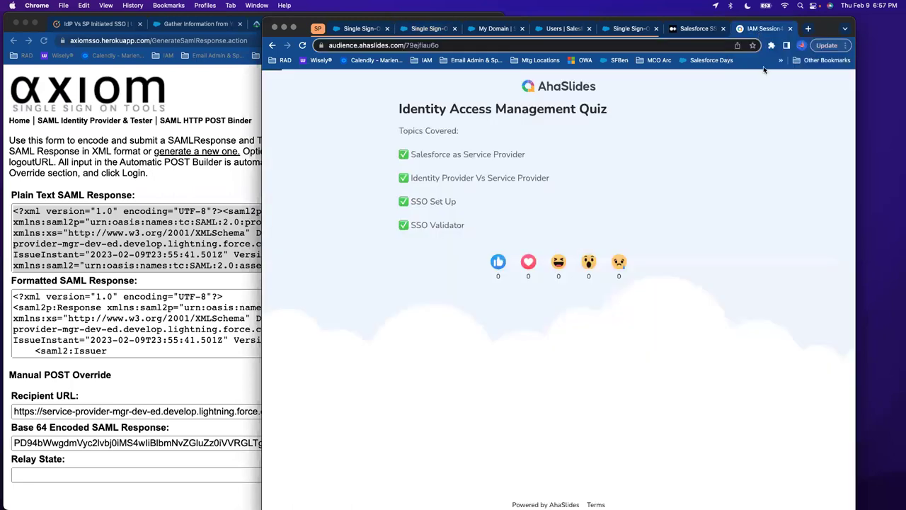
{"action": "left_click_drag", "start_coordinate": [827, 32], "coordinate": [827, 30]}
{"action": "double_click", "coordinate": [827, 29]}
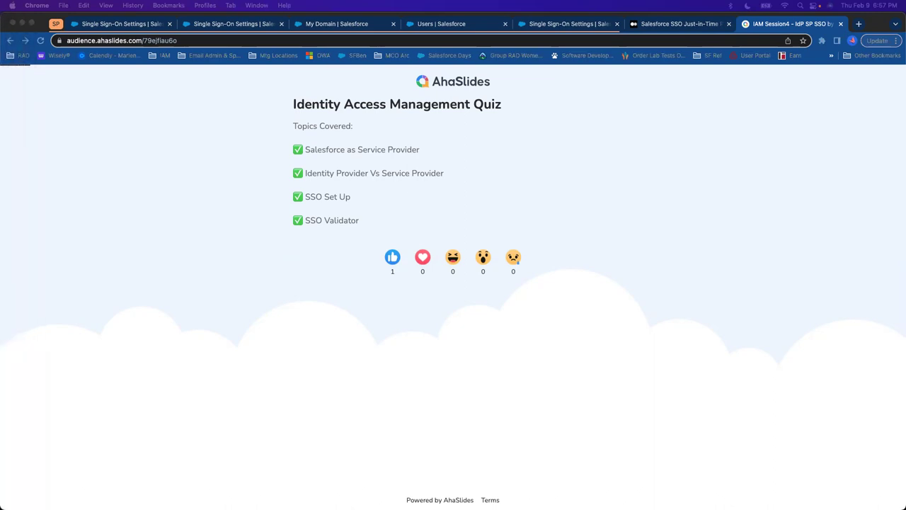
- Close the sharing settings, start presenting the quiz, and copy the audience join link
{"action": "key", "text": "ctrl+Left"}
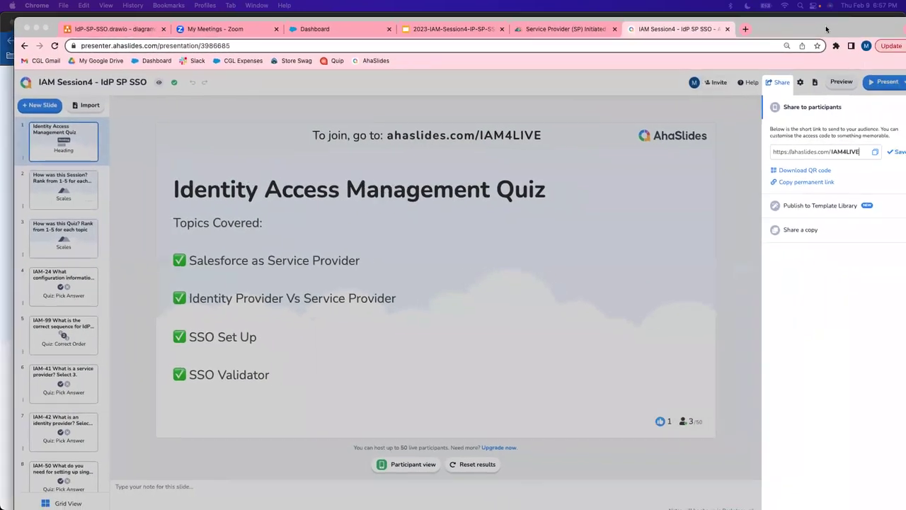
{"action": "left_click", "coordinate": [832, 86]}
{"action": "left_click", "coordinate": [875, 84]}
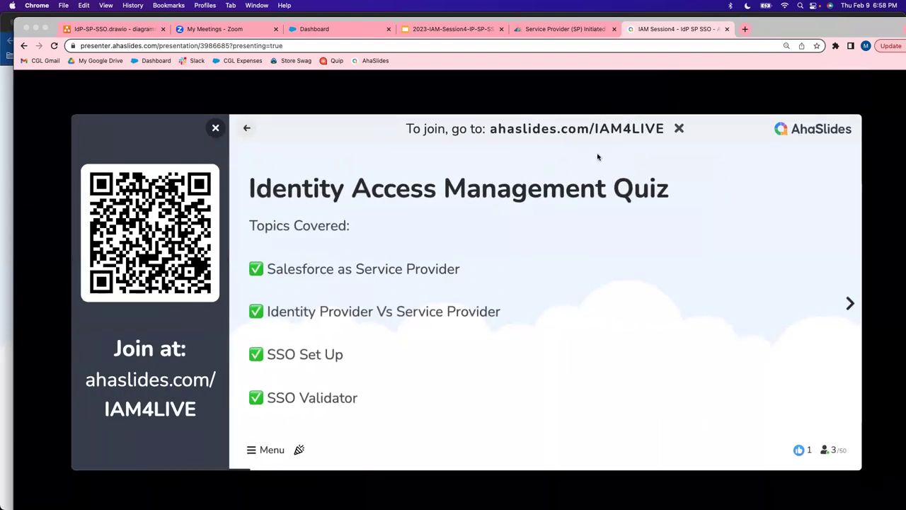
{"action": "left_click", "coordinate": [604, 126]}
{"action": "mouse_move", "coordinate": [728, 360]}
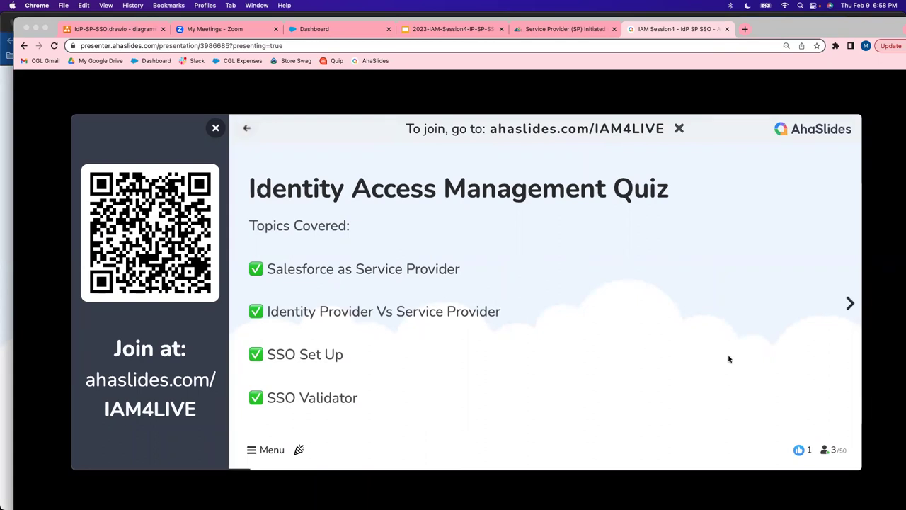
{"action": "left_click", "coordinate": [851, 305]}
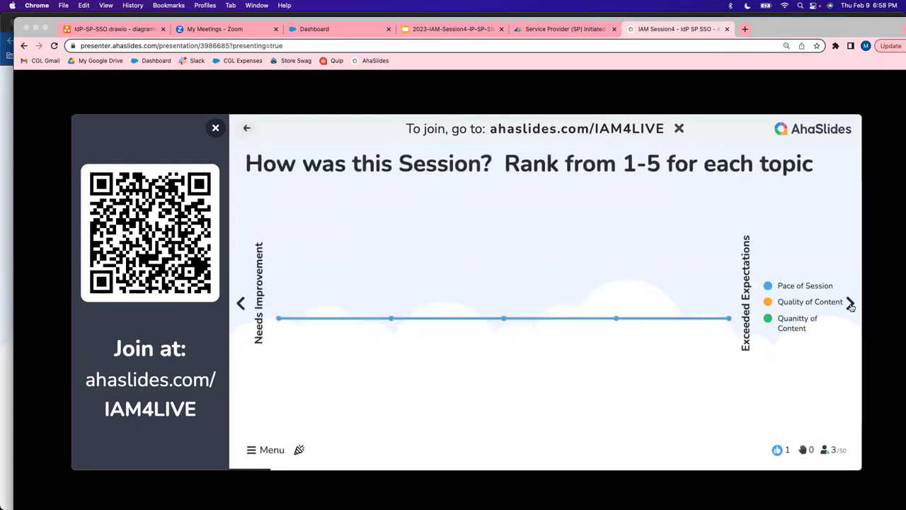
{"action": "left_click", "coordinate": [241, 305]}
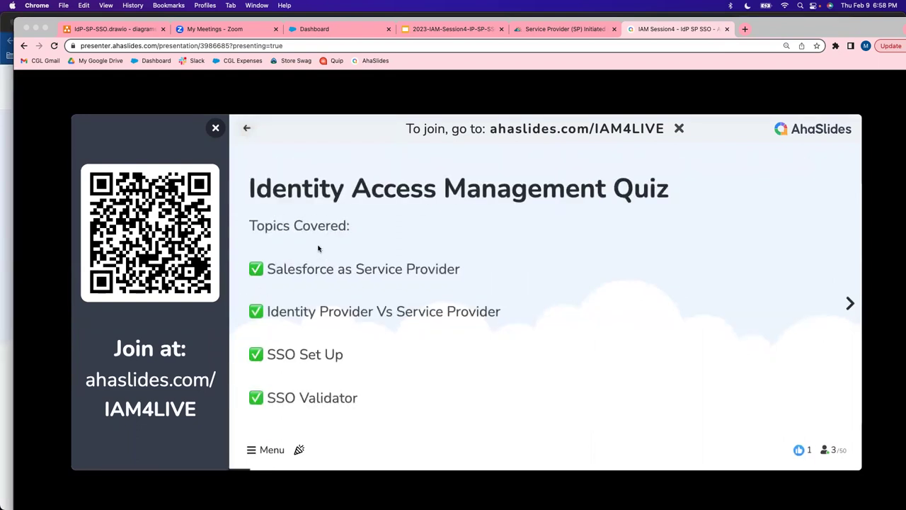
- Open the join link in the audience window, then make the presenter full-screen and hide the QR panel
{"action": "left_click_drag", "start_coordinate": [784, 31], "coordinate": [782, 54]}
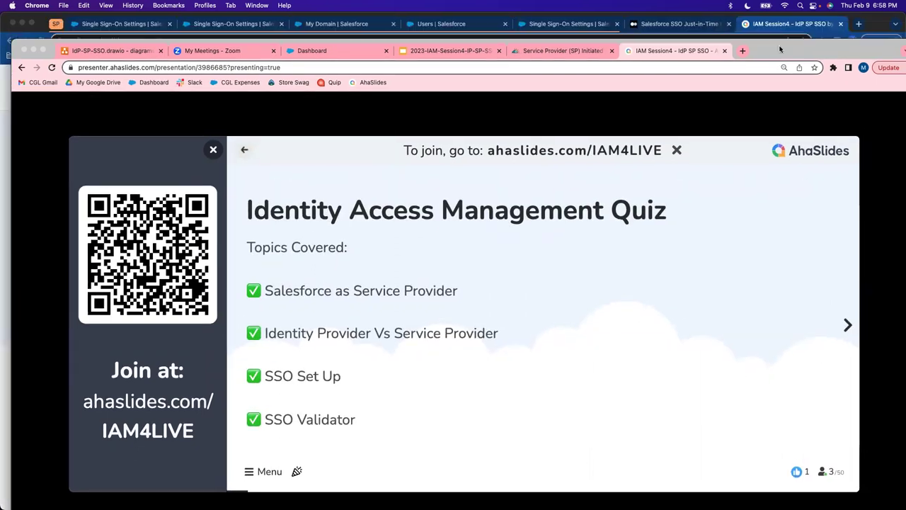
{"action": "left_click", "coordinate": [781, 26]}
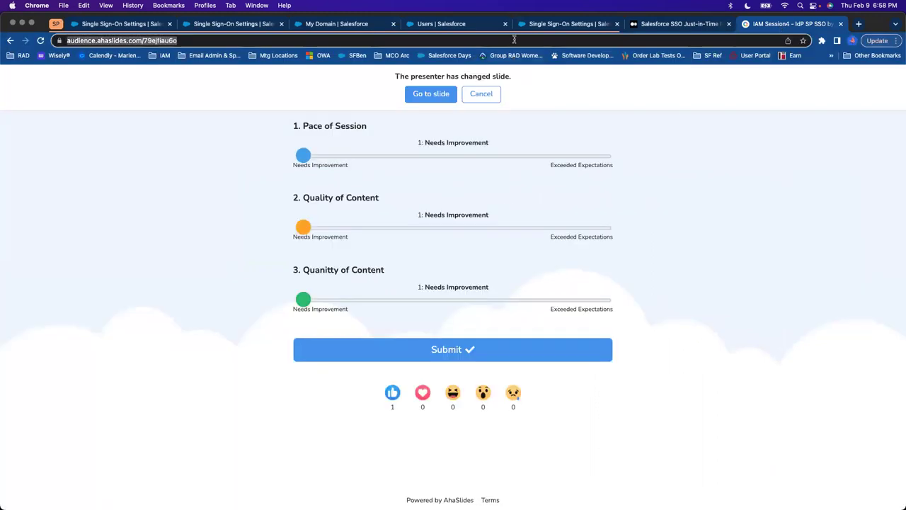
{"action": "key", "text": "super+v"}
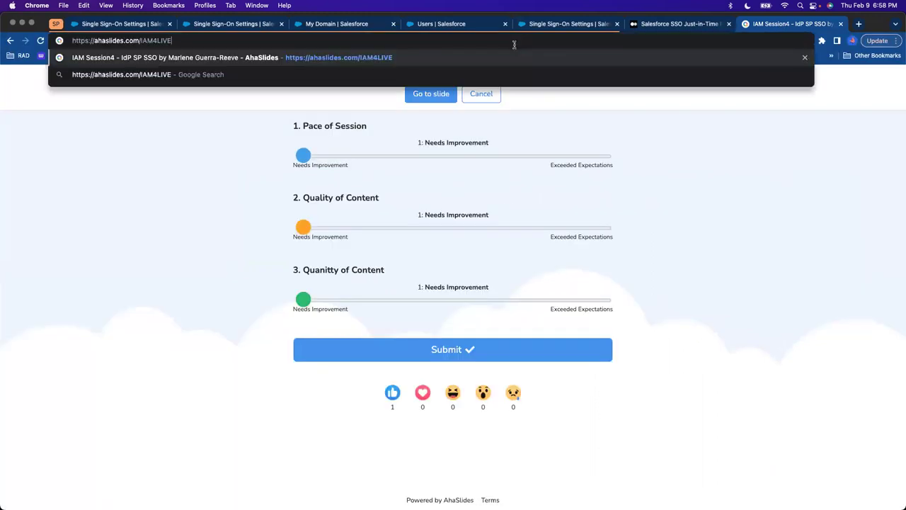
{"action": "key", "text": "Return"}
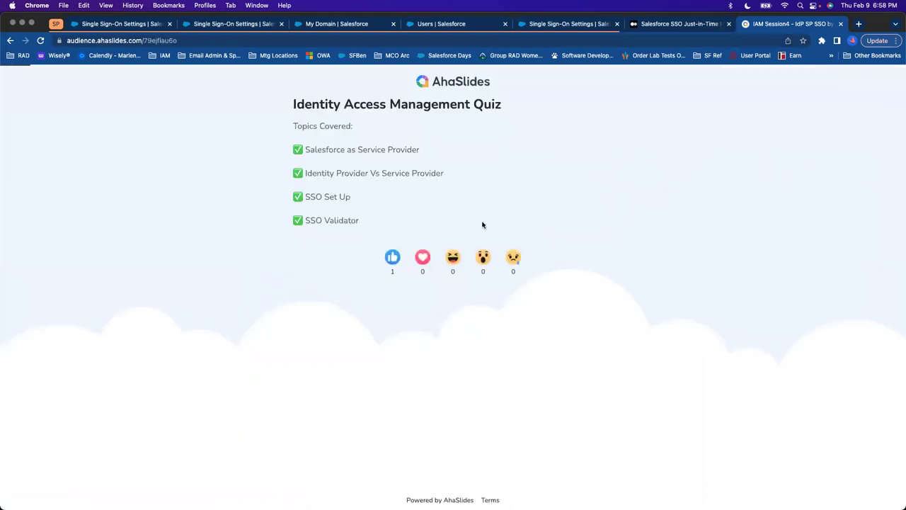
{"action": "key", "text": "super+grave"}
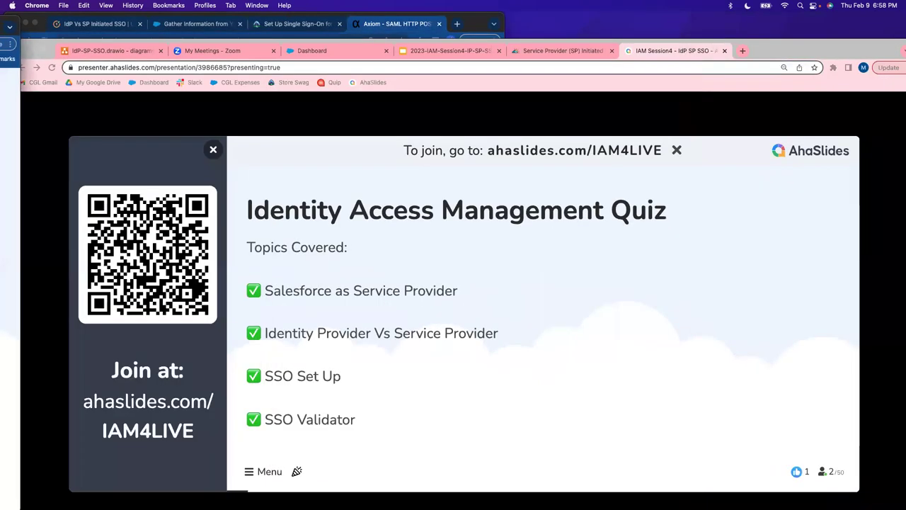
{"action": "key", "text": "ctrl+alt+Return"}
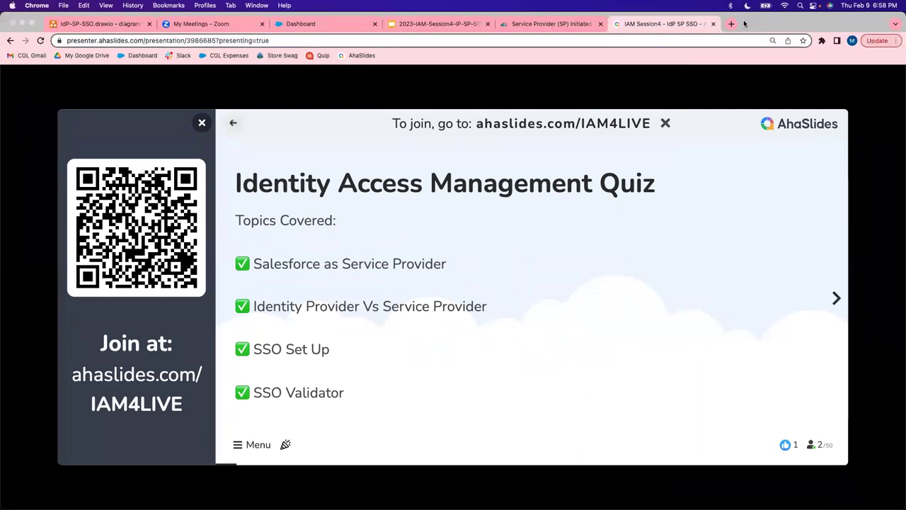
{"action": "left_click", "coordinate": [192, 123]}
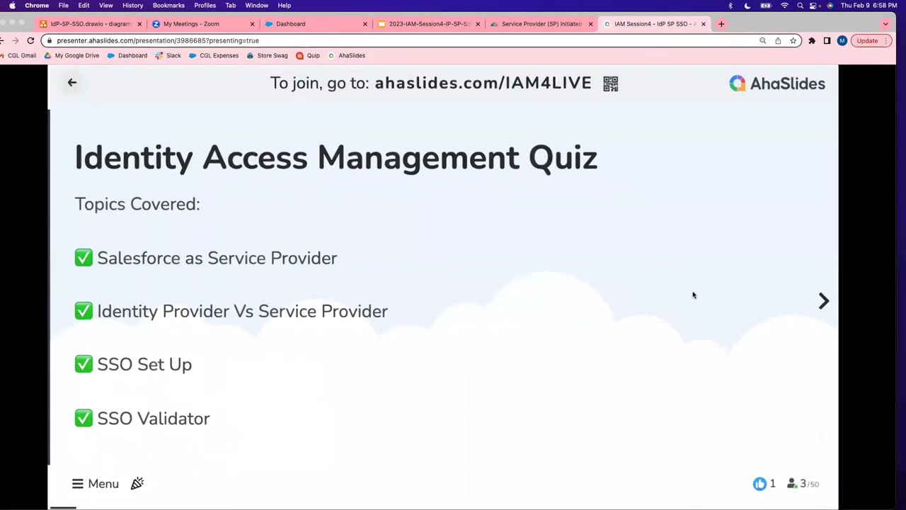
- Advance three slides through the session and quiz ratings to the 'Waiting for players to join' lobby
{"action": "left_click", "coordinate": [822, 300]}
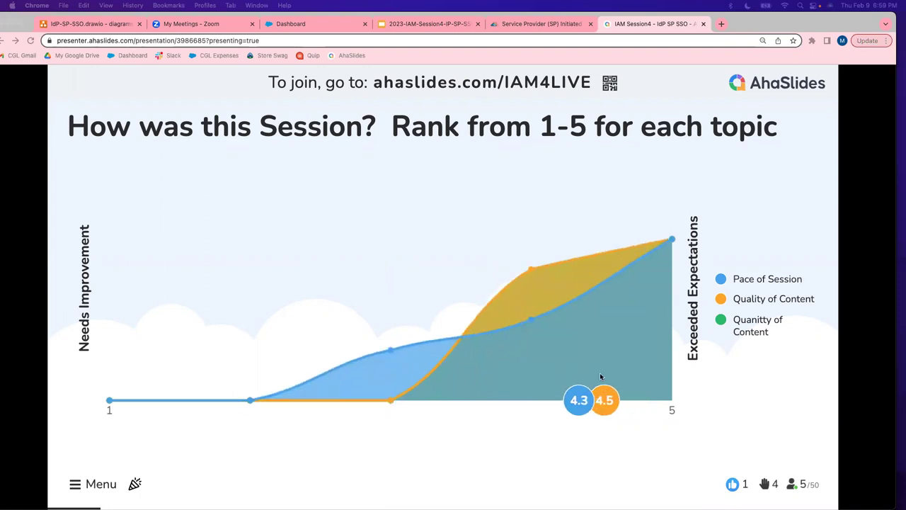
{"action": "left_click", "coordinate": [824, 301]}
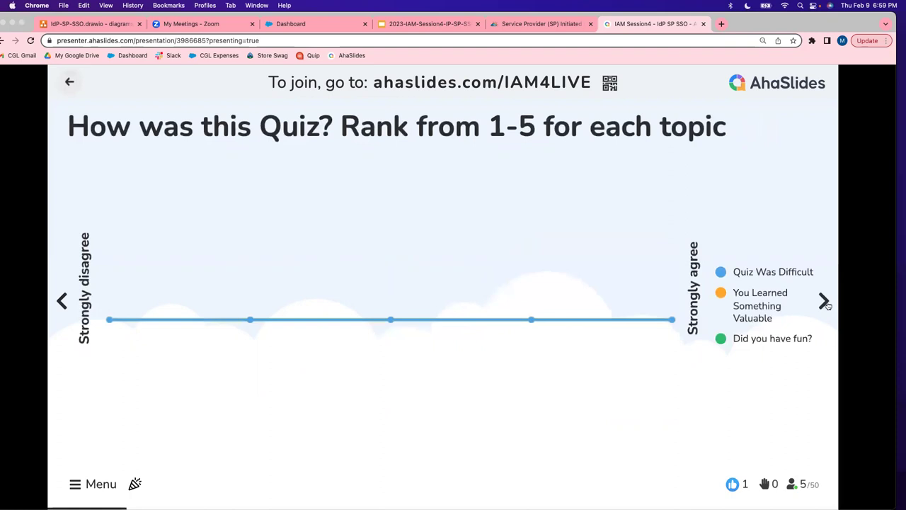
{"action": "left_click", "coordinate": [823, 301]}
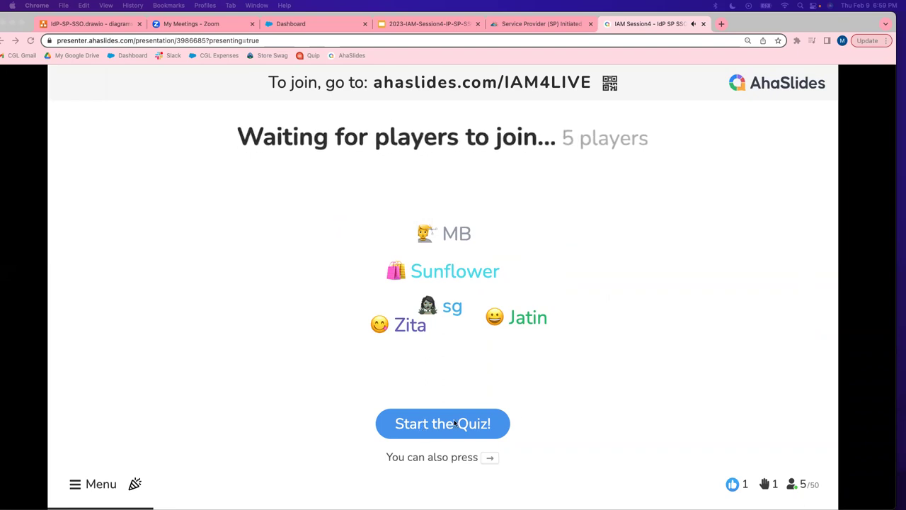
- Start the quiz so the five players answer question IAM-24
{"action": "left_click", "coordinate": [431, 425]}
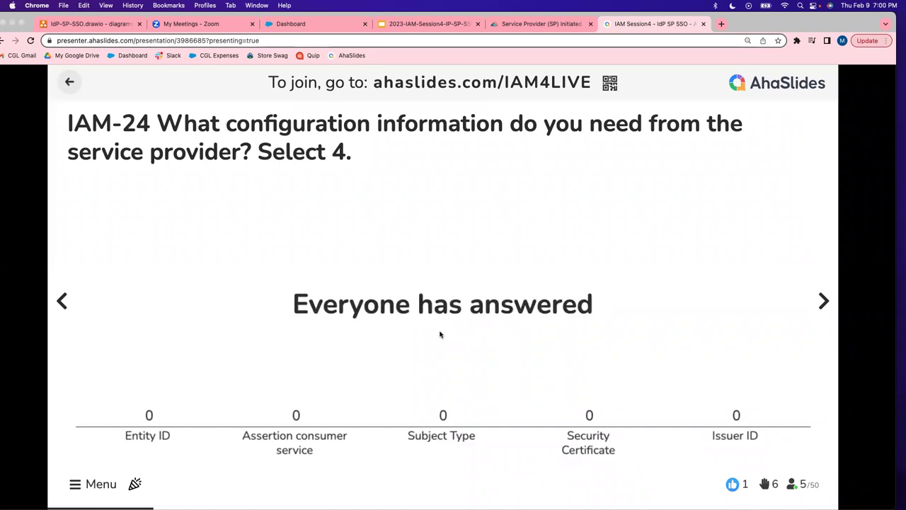
- Reveal the IAM-24 results chart, then advance to question IAM-99
{"action": "left_click", "coordinate": [437, 352]}
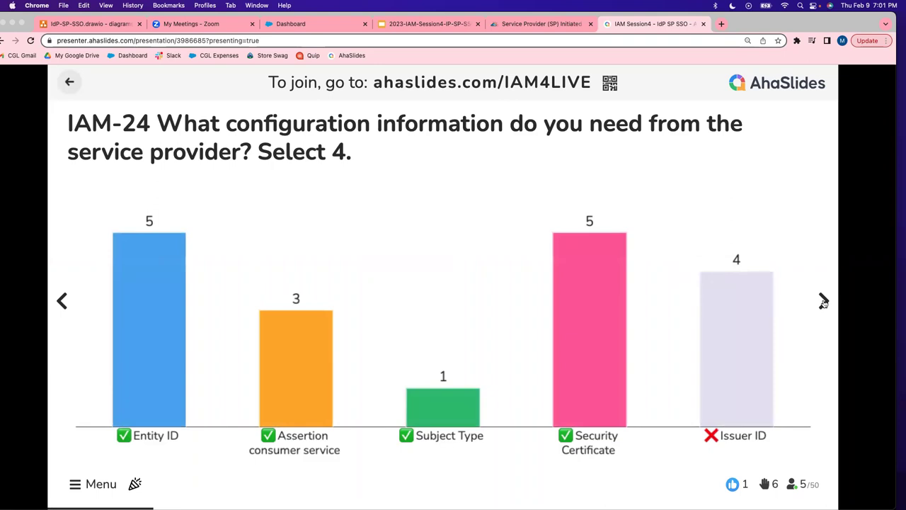
{"action": "left_click", "coordinate": [824, 301]}
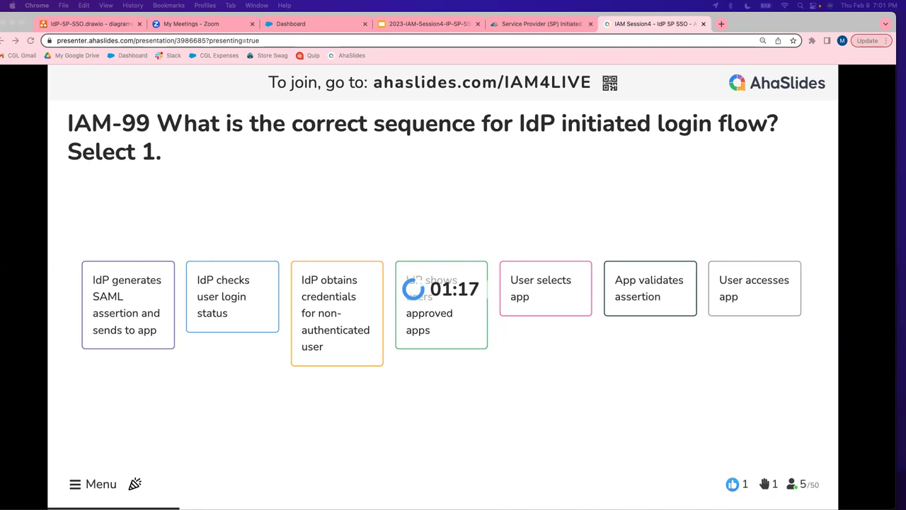
- Show the correct seven-step IdP-initiated login order for IAM-99 once time runs out
{"action": "mouse_move", "coordinate": [420, 395]}
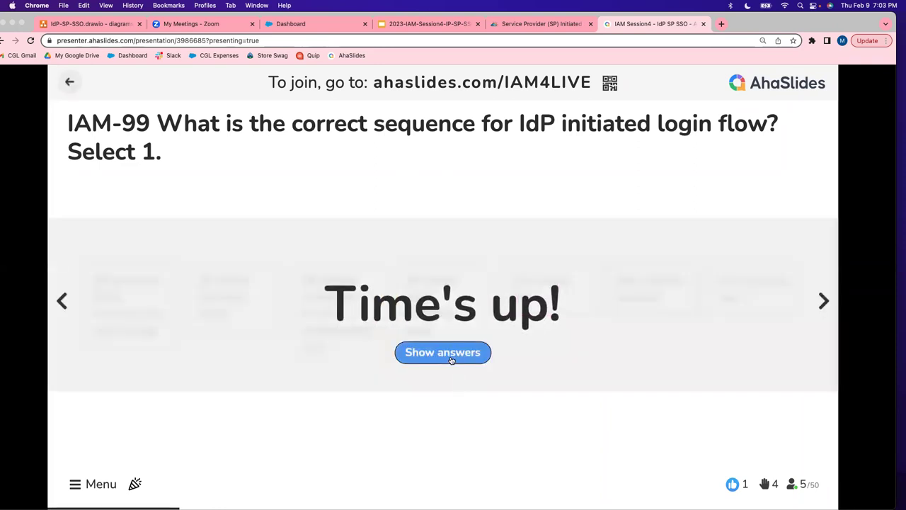
{"action": "left_click", "coordinate": [451, 360]}
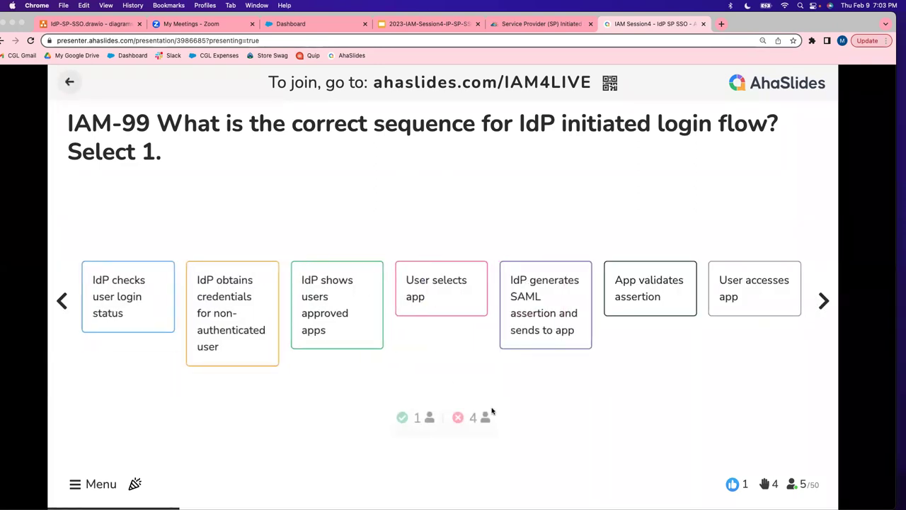